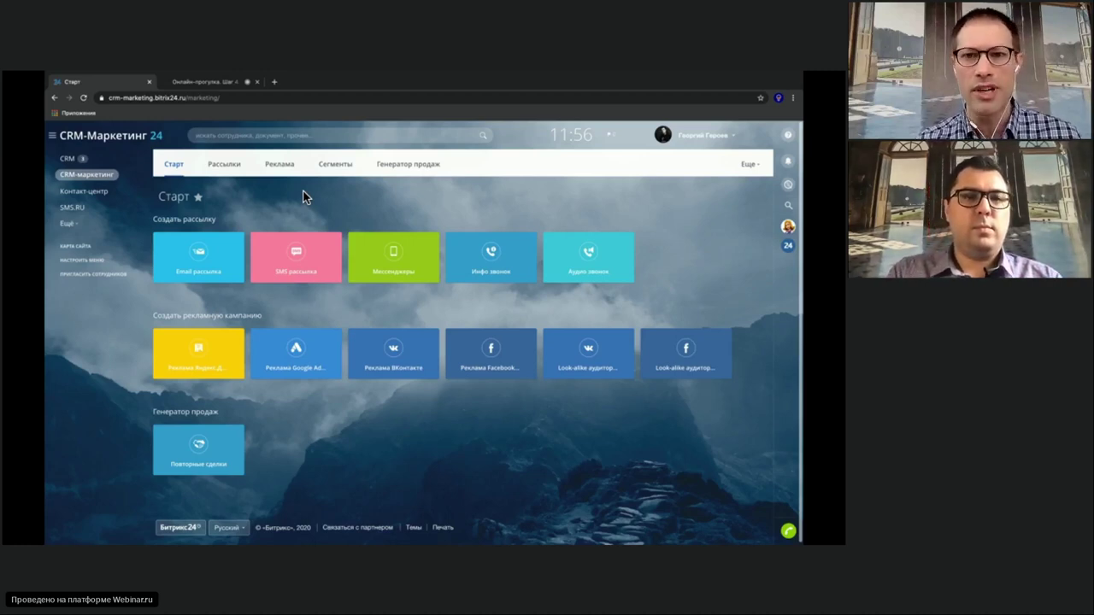
Open the CRM contacts list showing pet type, next vaccination date and food brand
{"action": "left_click", "coordinate": [69, 162]}
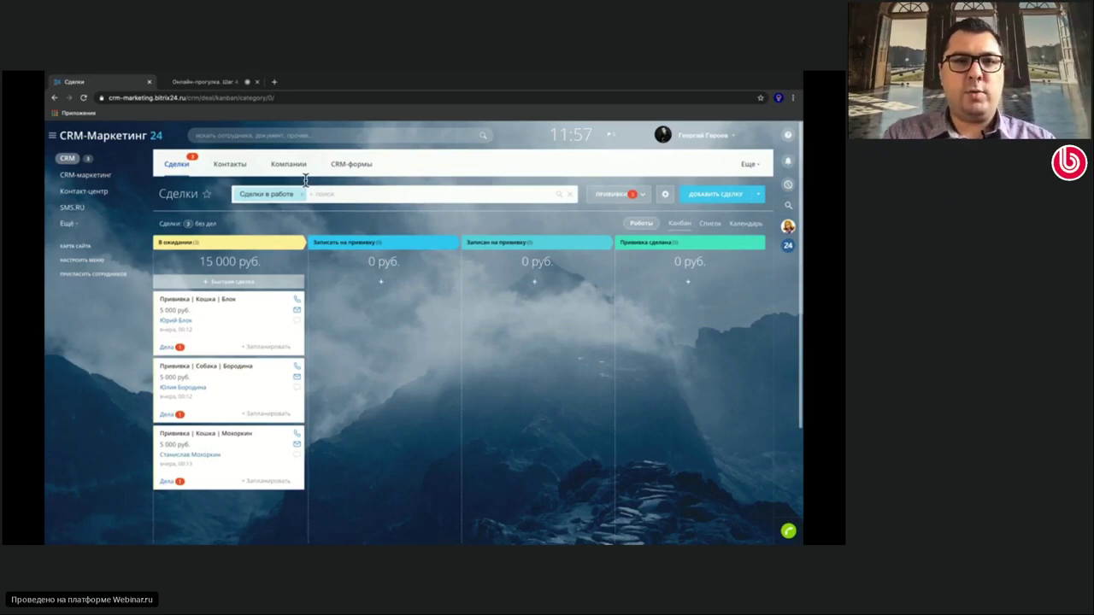
{"action": "left_click", "coordinate": [228, 165]}
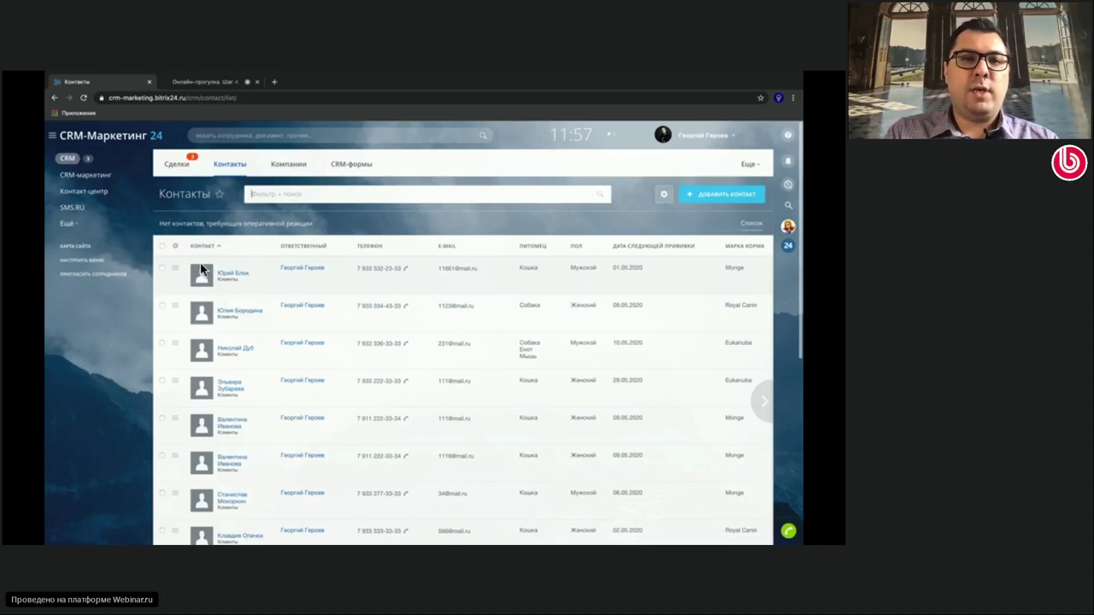
{"action": "left_click", "coordinate": [291, 165]}
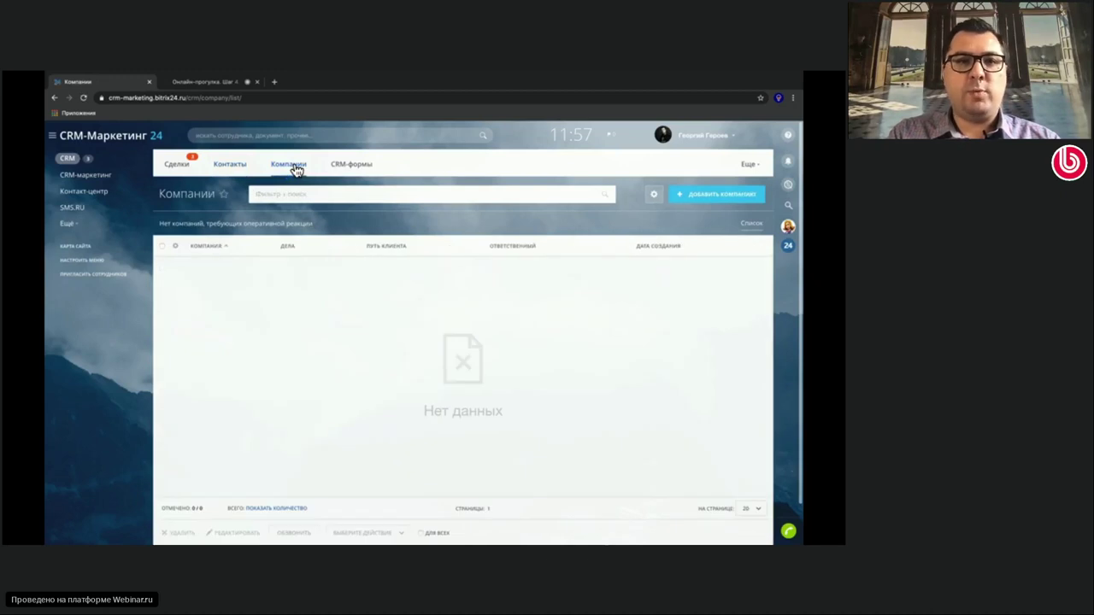
{"action": "left_click", "coordinate": [238, 166]}
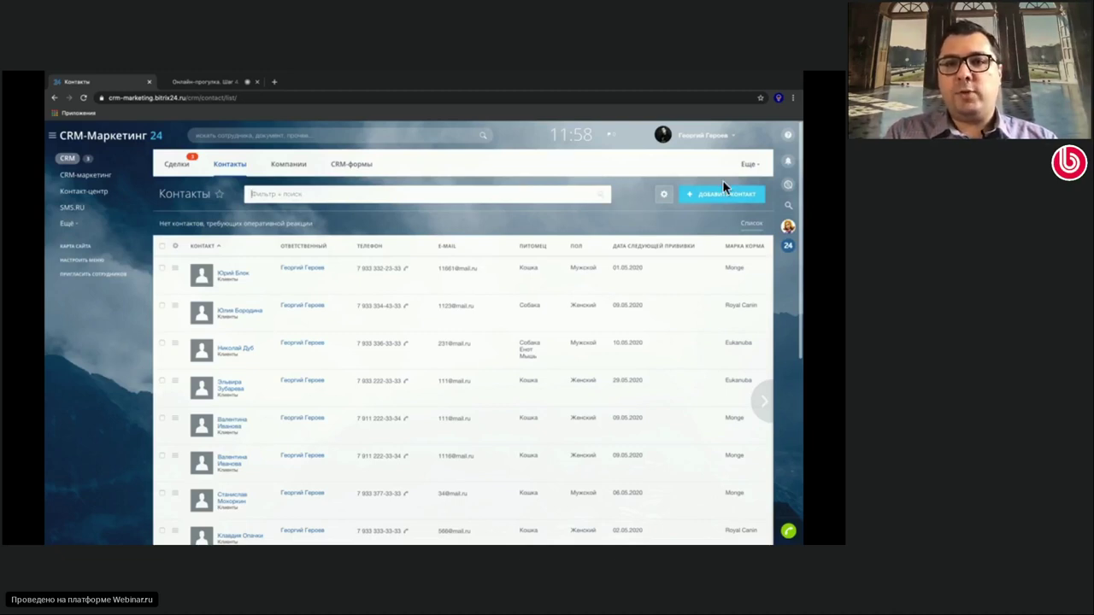
Open the marketplace's Миграция из других CRM apps from the contacts' import/export menu
{"action": "left_click", "coordinate": [664, 195]}
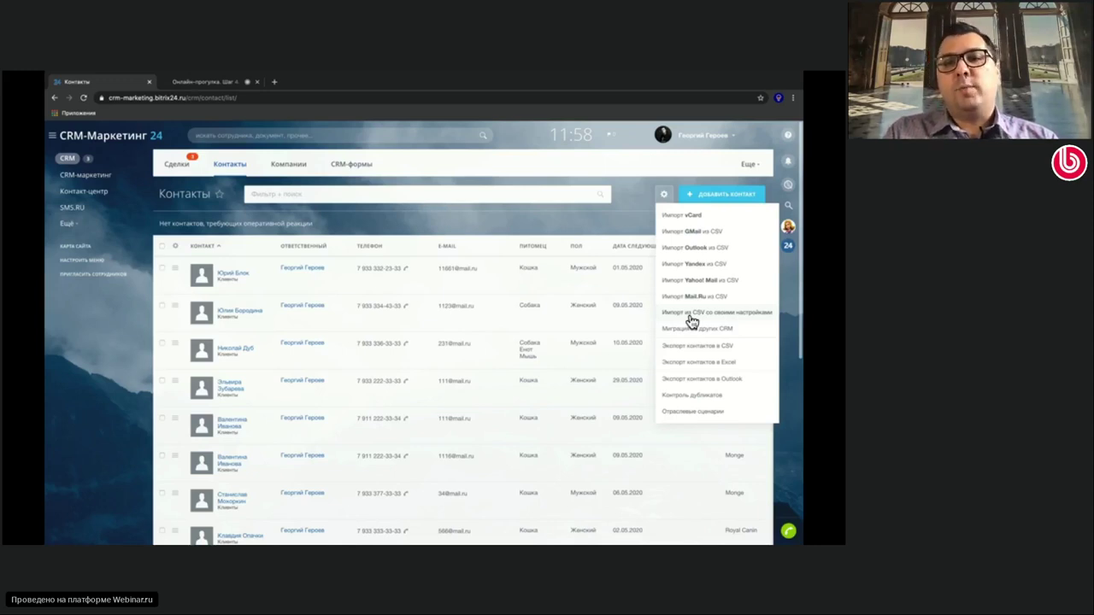
{"action": "left_click", "coordinate": [615, 225]}
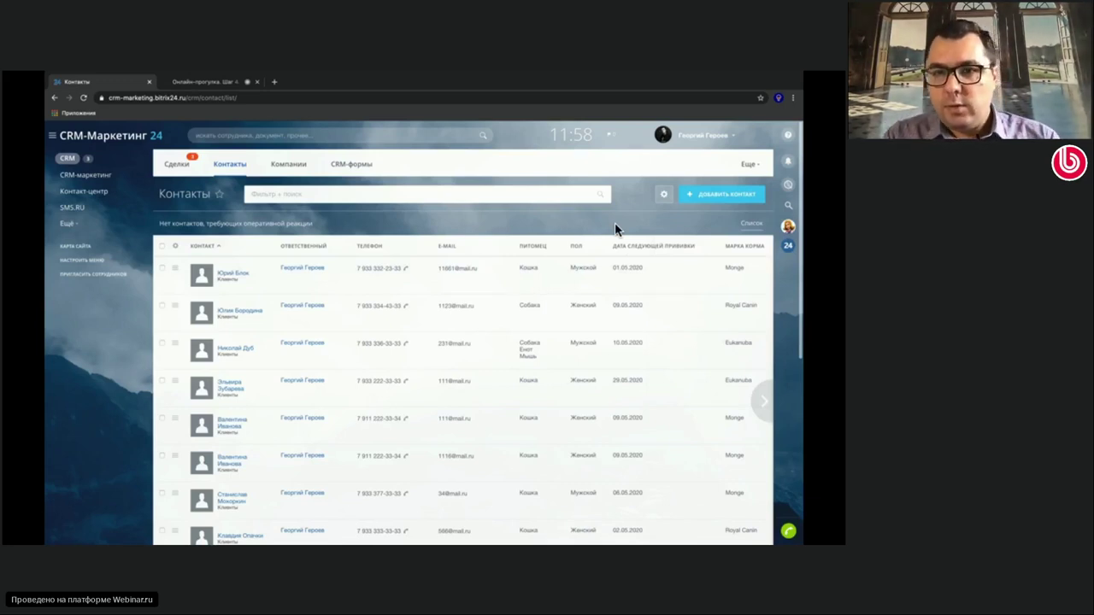
{"action": "left_click", "coordinate": [665, 194]}
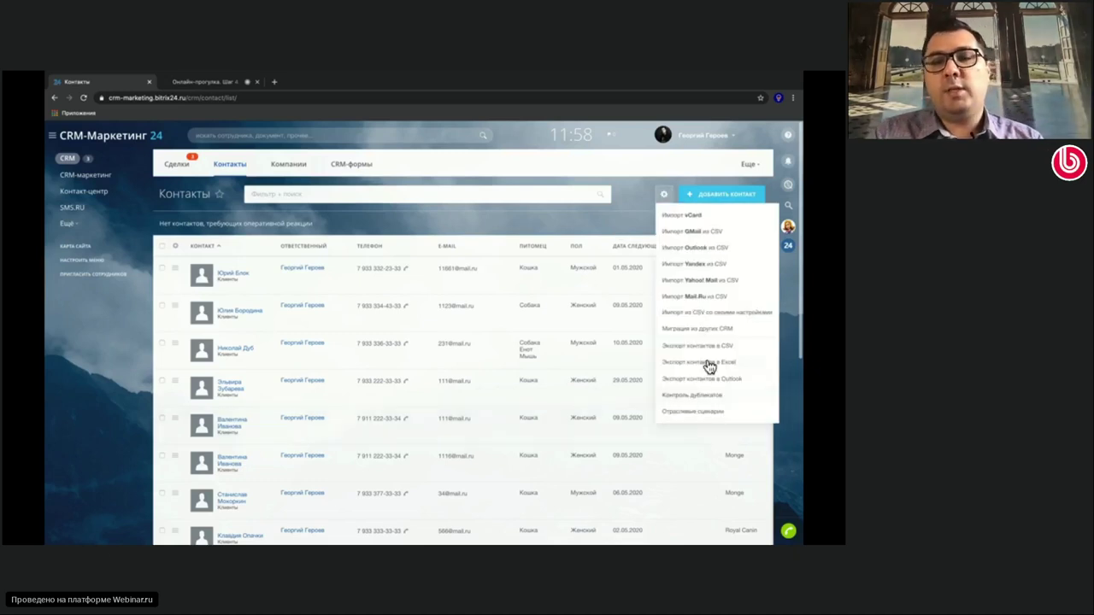
{"action": "left_click", "coordinate": [701, 332]}
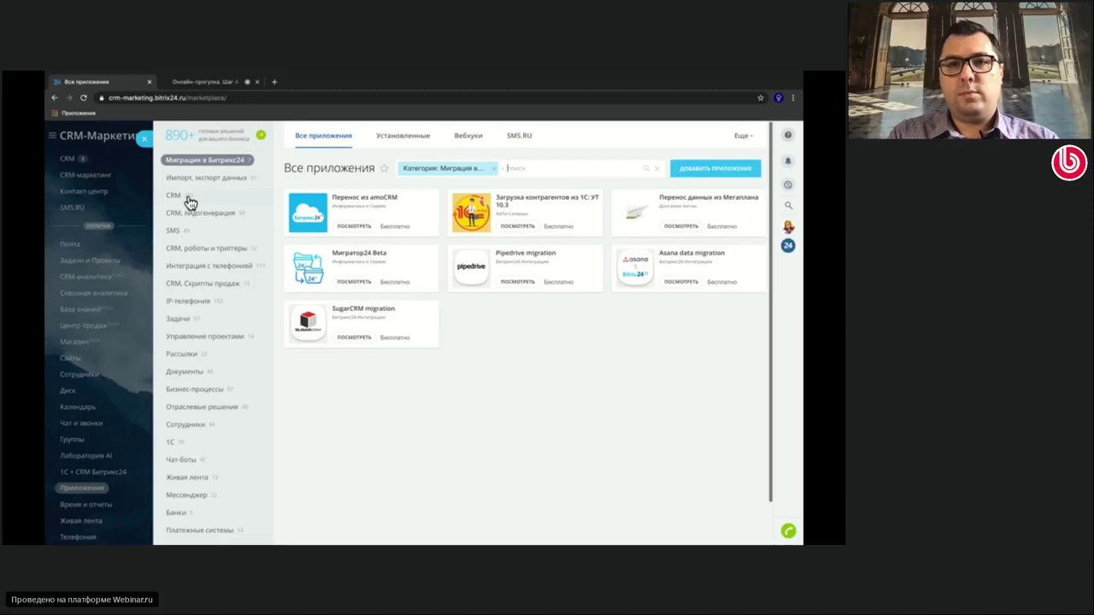
Close the marketplace, return to Контакты and show the vCard, Gmail, Outlook, CSV and Excel options
{"action": "left_click", "coordinate": [144, 141]}
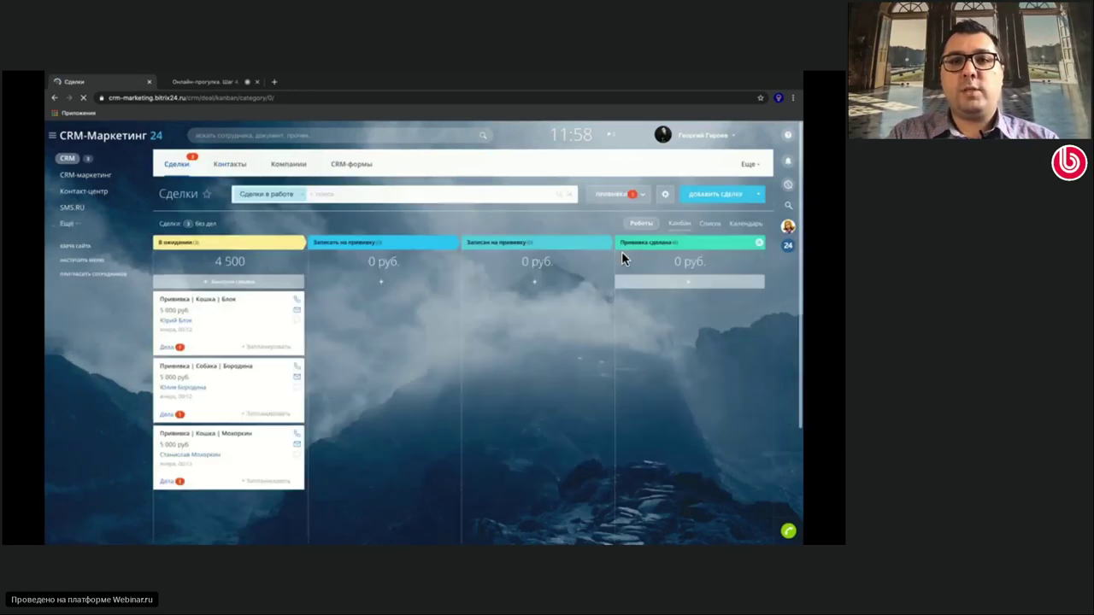
{"action": "left_click", "coordinate": [223, 166]}
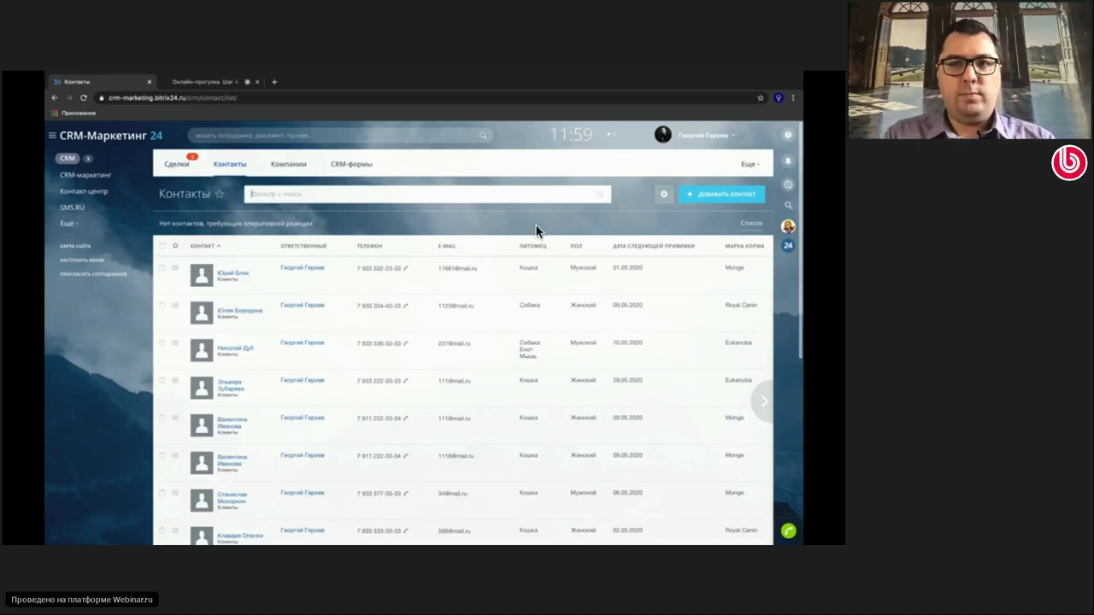
{"action": "left_click", "coordinate": [664, 195]}
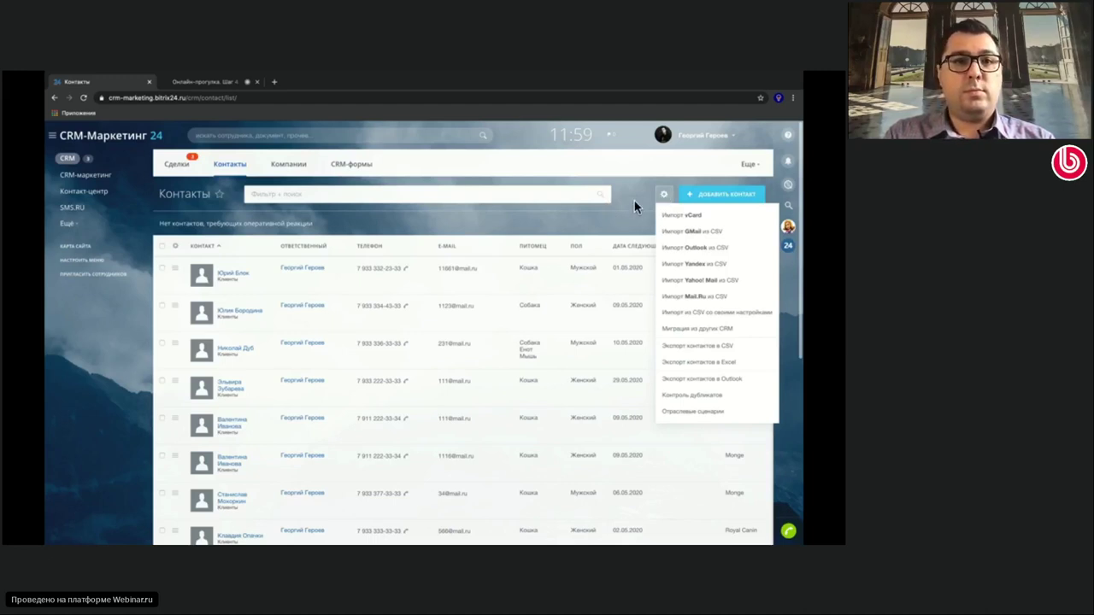
Create a contact with surname, first name and work phone, save it and close the card
{"action": "left_click", "coordinate": [724, 195]}
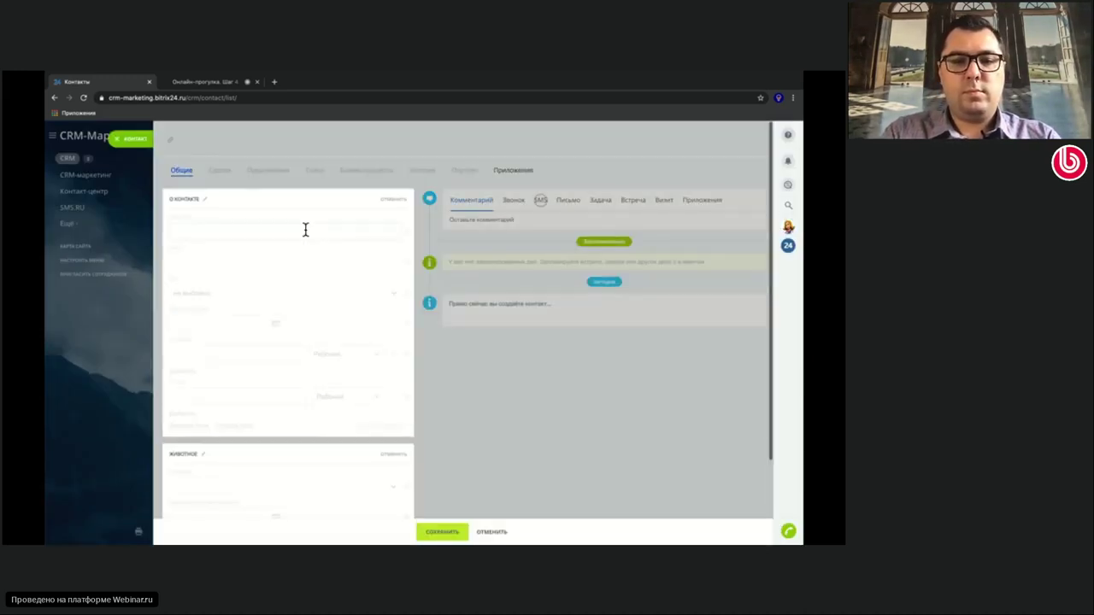
{"action": "left_click", "coordinate": [277, 259]}
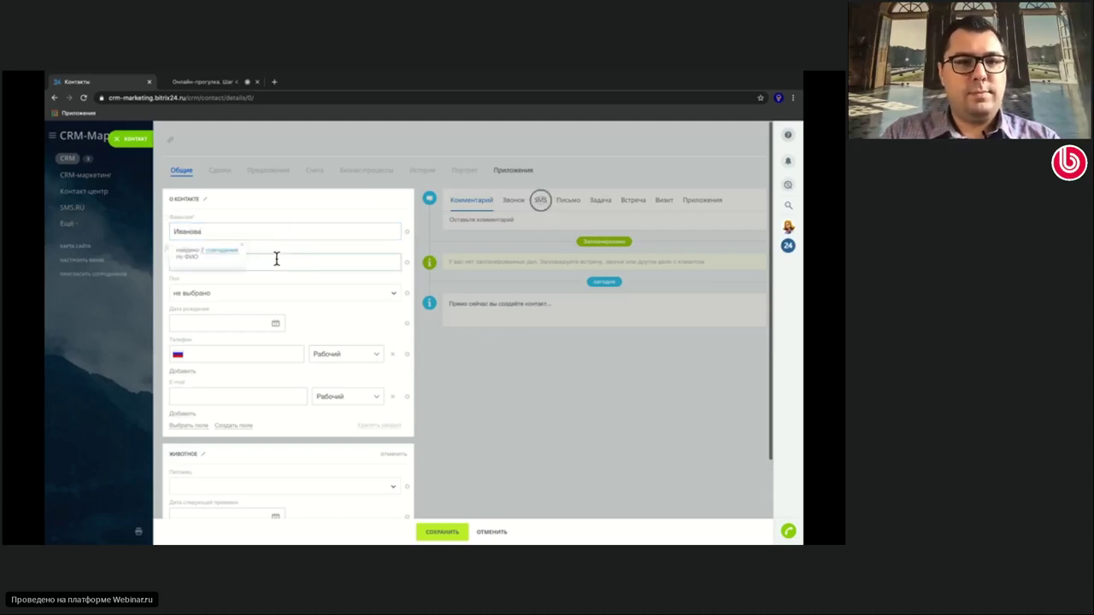
{"action": "left_click", "coordinate": [217, 393]}
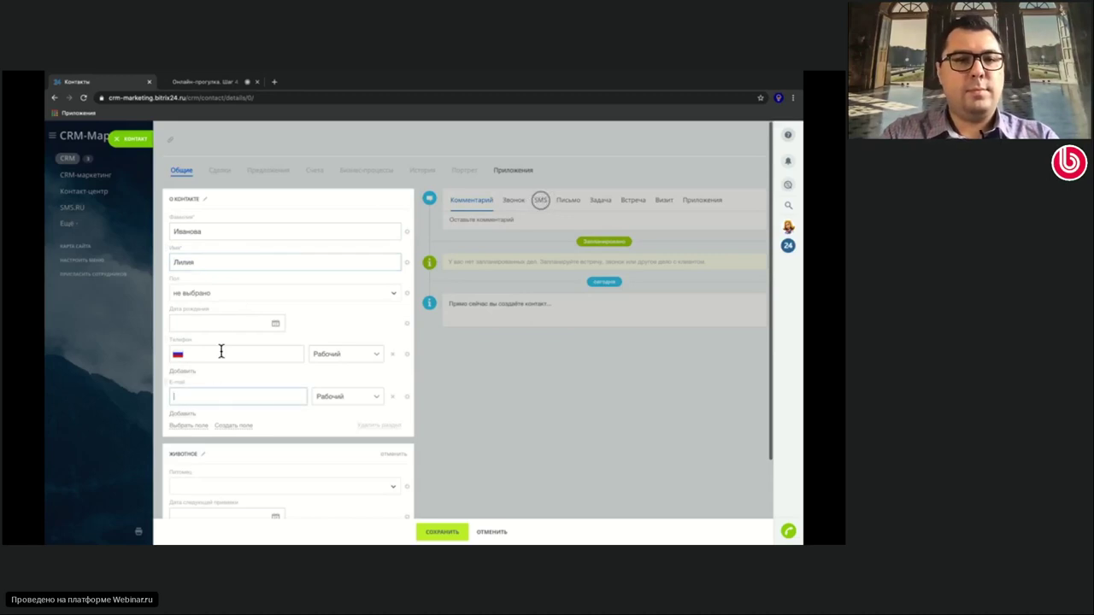
{"action": "left_click", "coordinate": [220, 352]}
{"action": "type", "text": "7 911 111-11-11"}
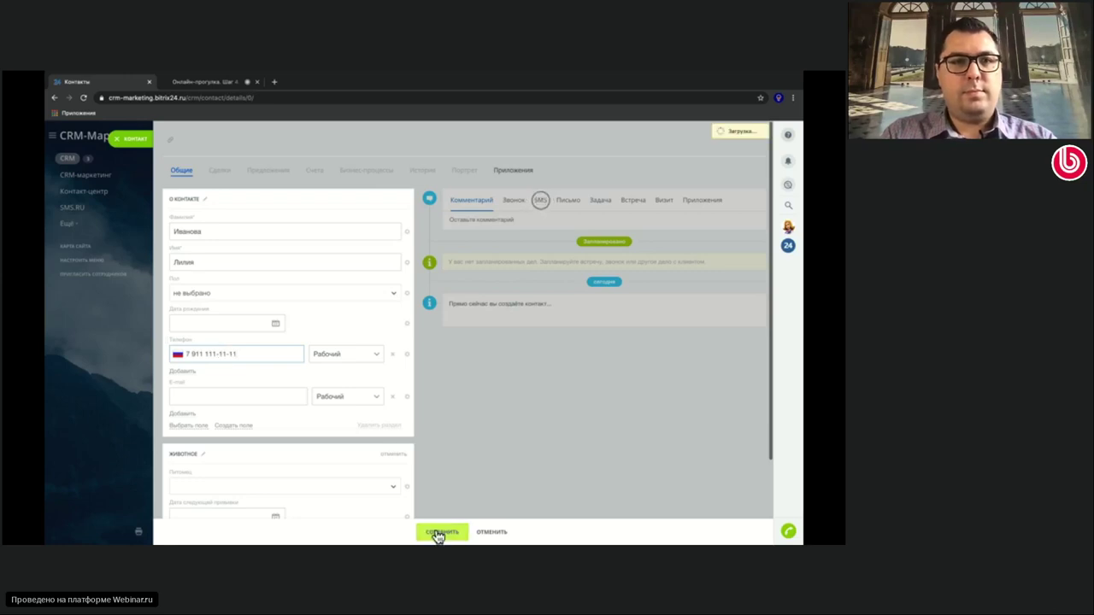
{"action": "left_click", "coordinate": [437, 531]}
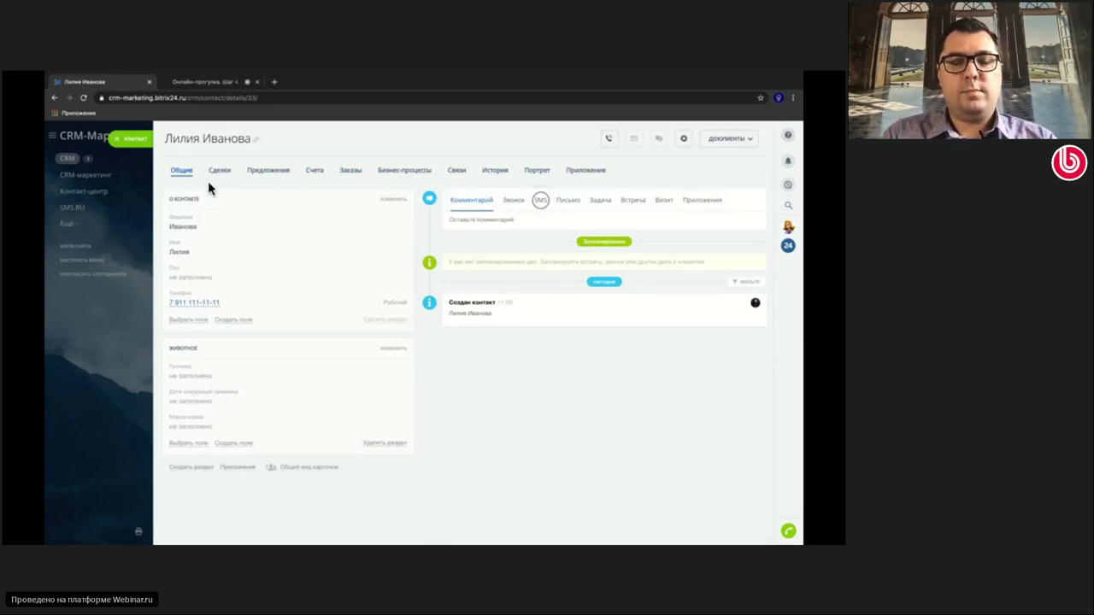
{"action": "left_click", "coordinate": [120, 139]}
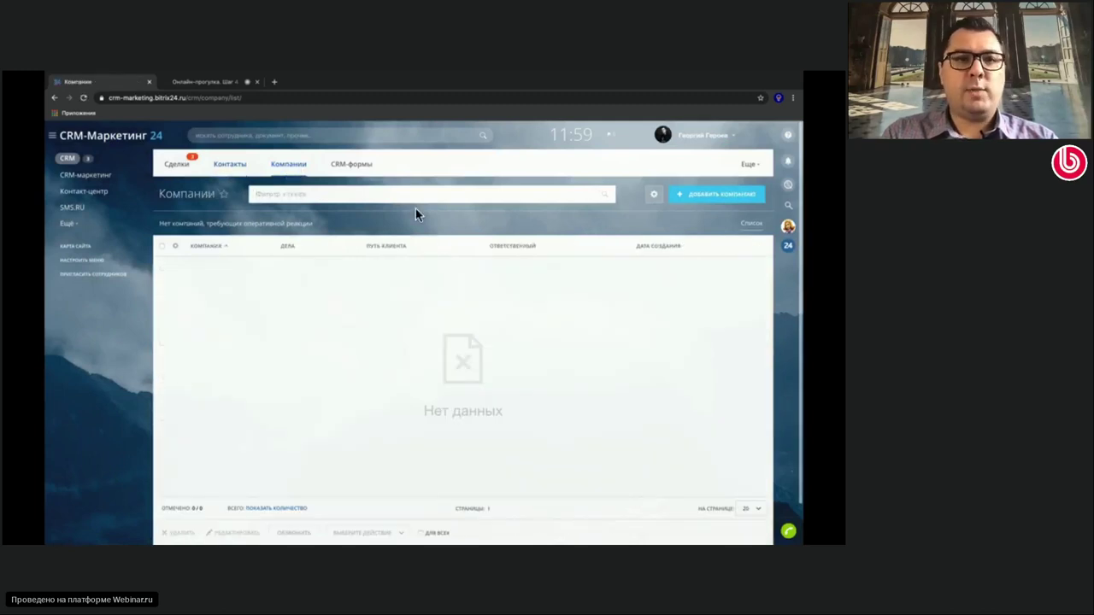
Save company ООО Ромашка linked to the existing contact, then open that contact's card
{"action": "left_click", "coordinate": [686, 196]}
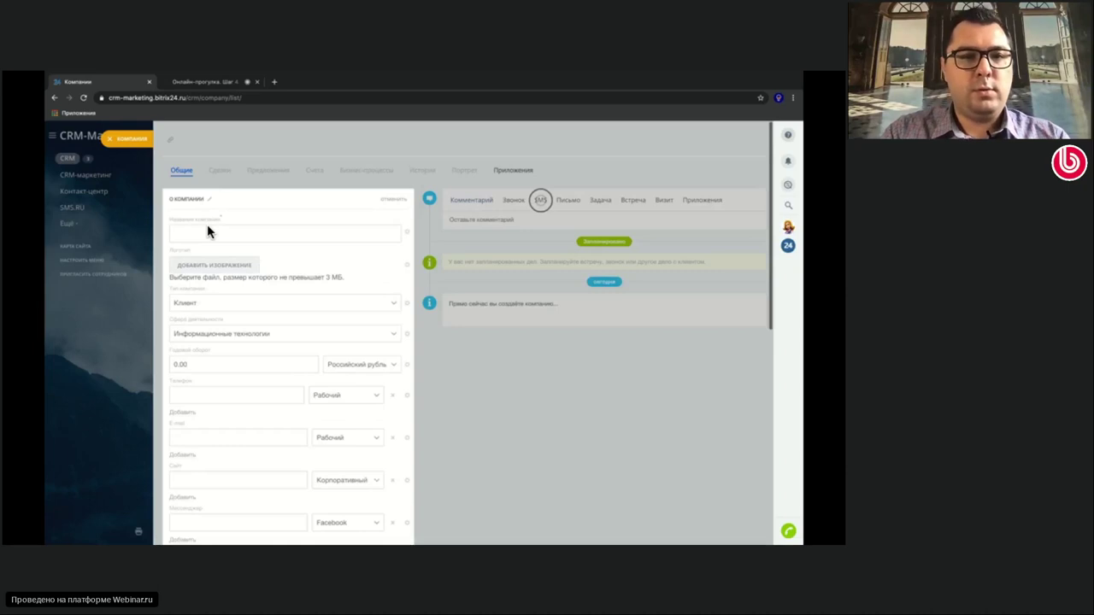
{"action": "left_click", "coordinate": [207, 227]}
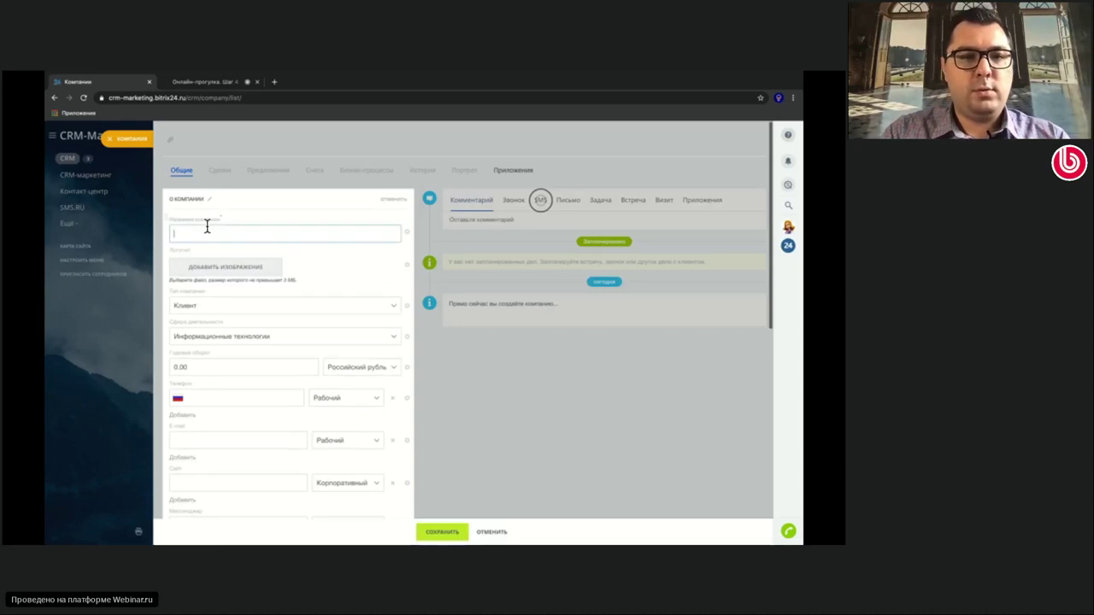
{"action": "type", "text": "ООО Ромашка"}
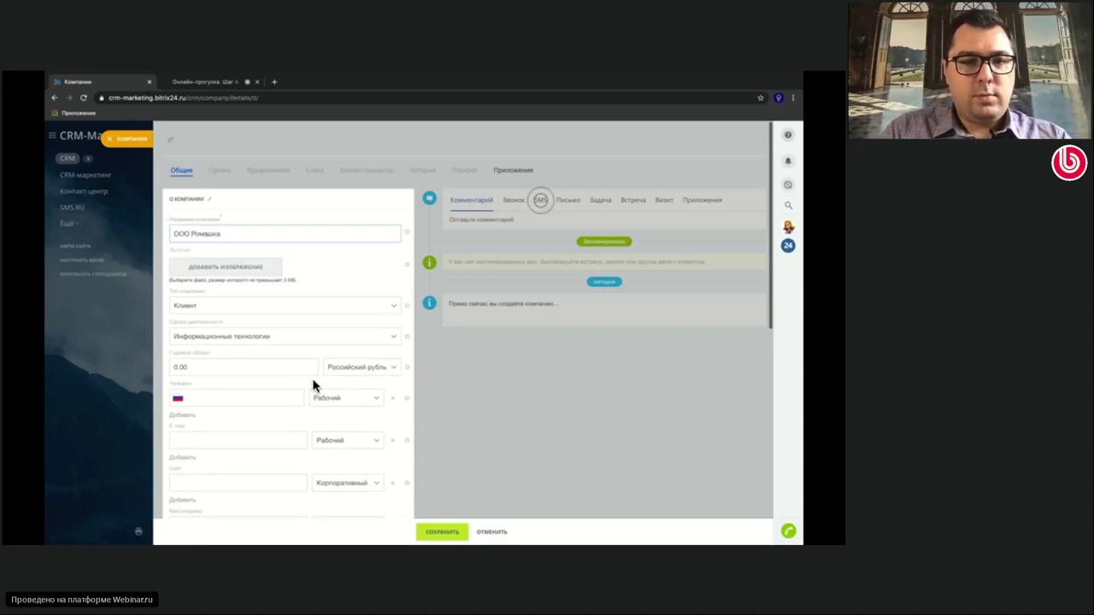
{"action": "scroll", "coordinate": [313, 376], "scroll_direction": "down", "scroll_amount": 3}
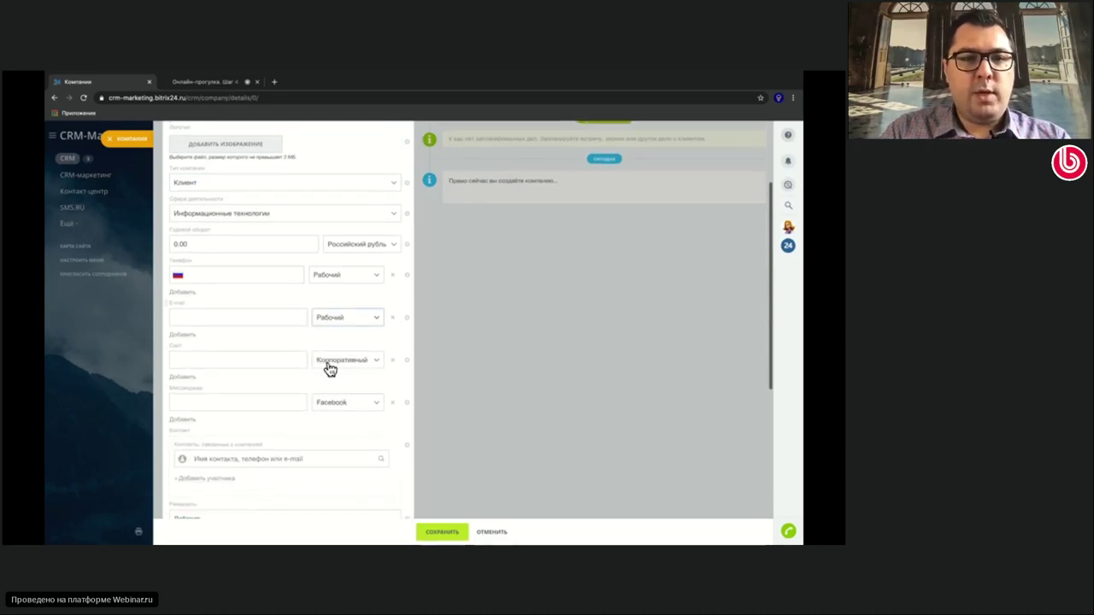
{"action": "left_click", "coordinate": [345, 461]}
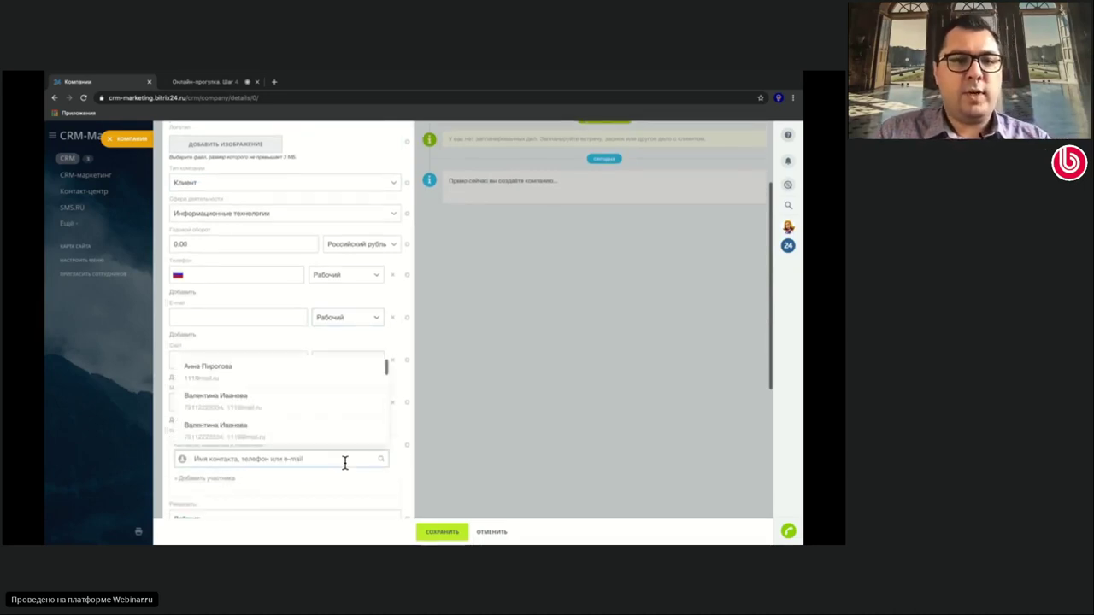
{"action": "left_click", "coordinate": [260, 373]}
{"action": "left_click", "coordinate": [434, 530]}
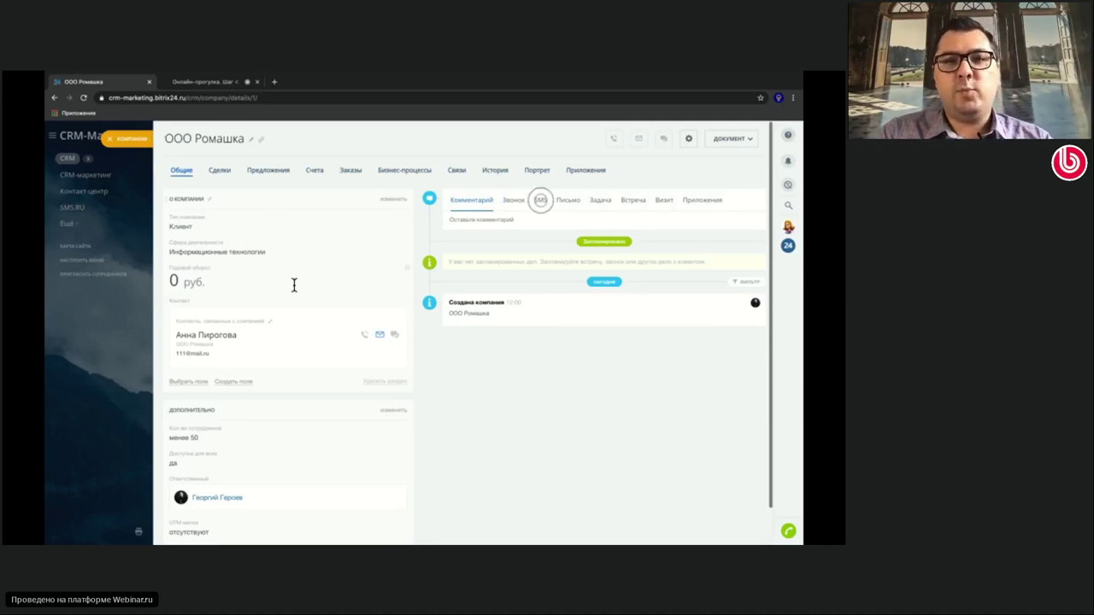
{"action": "left_click", "coordinate": [209, 337]}
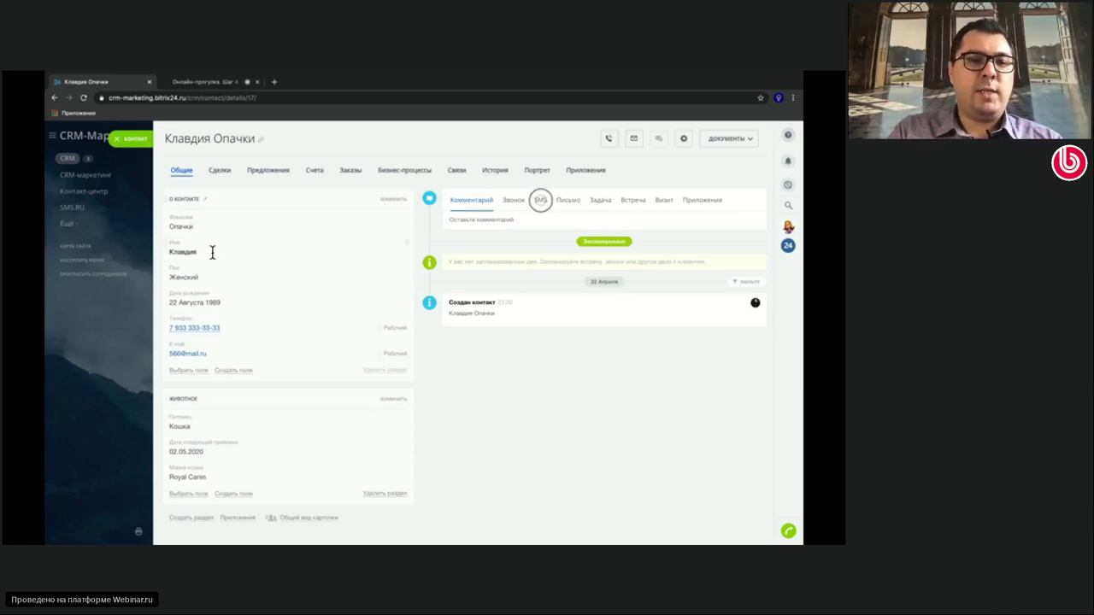
Add Собака to the contact's pets alongside Кошка and open the pet field's Настроить editor
{"action": "left_click", "coordinate": [395, 400]}
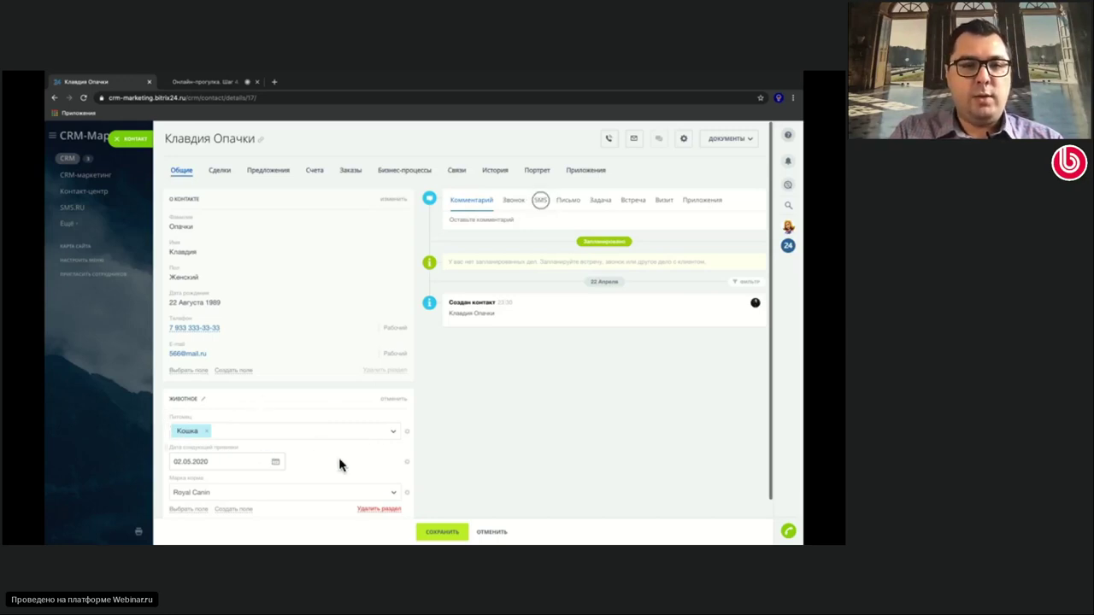
{"action": "left_click", "coordinate": [394, 429]}
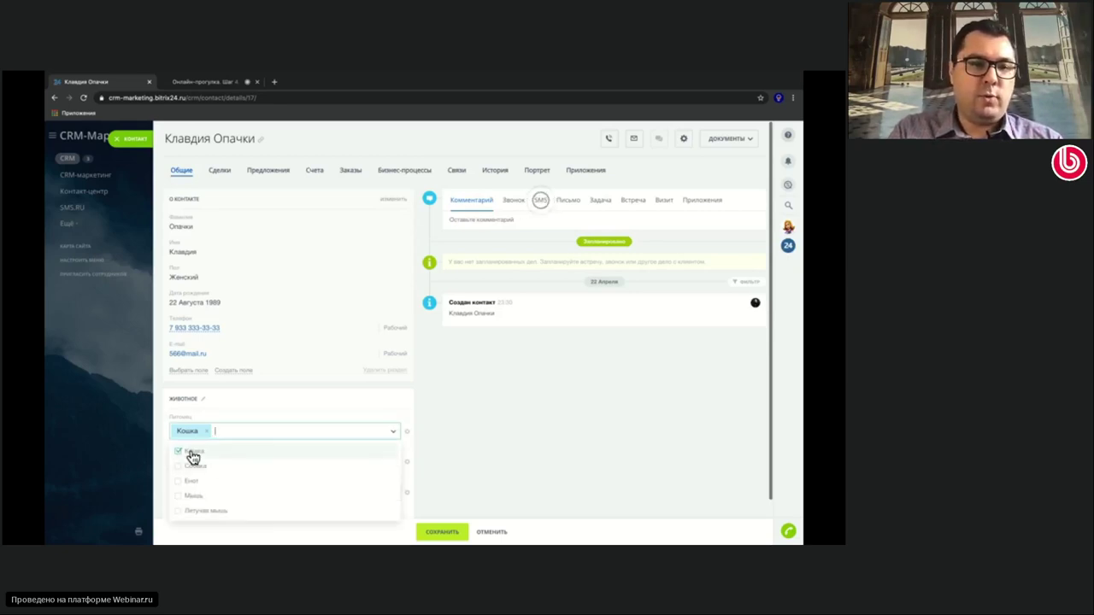
{"action": "left_click", "coordinate": [180, 513]}
{"action": "left_click", "coordinate": [180, 514]}
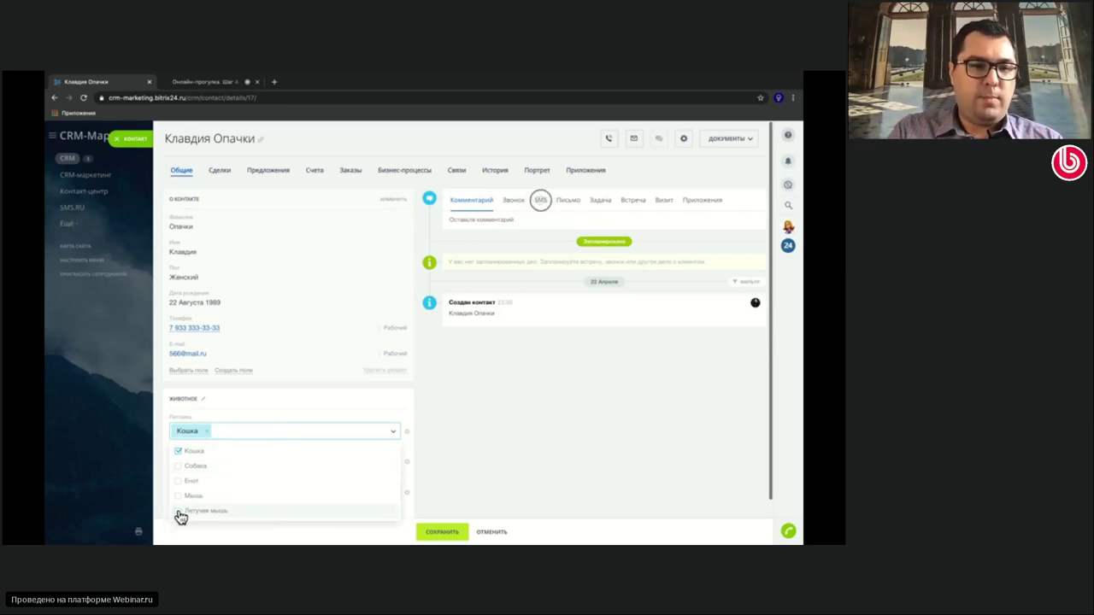
{"action": "left_click", "coordinate": [179, 481]}
{"action": "left_click", "coordinate": [179, 466]}
{"action": "left_click", "coordinate": [180, 483]}
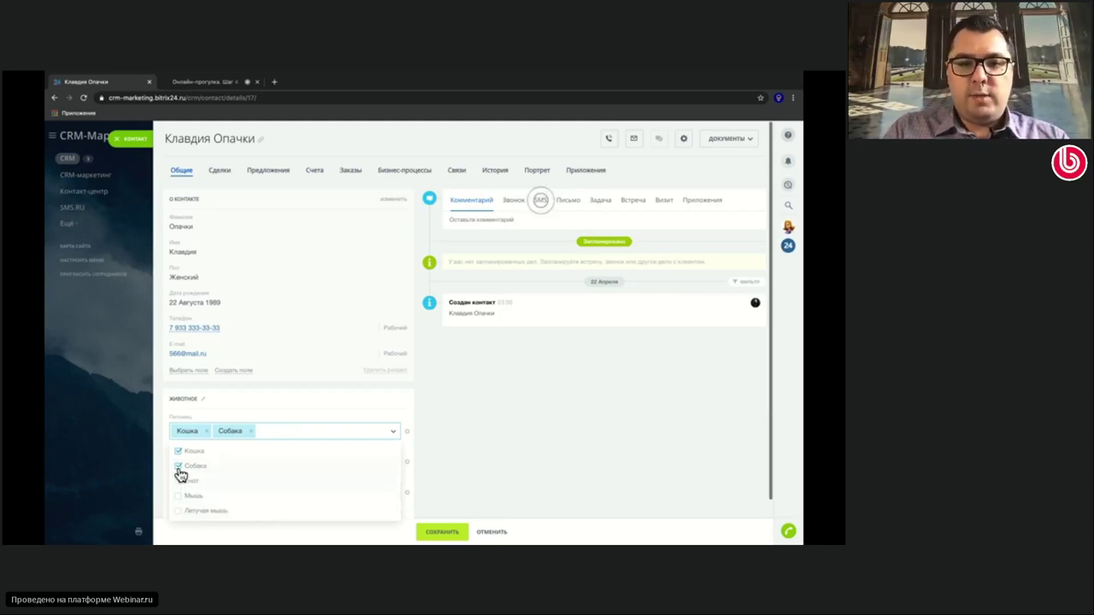
{"action": "left_click", "coordinate": [407, 431]}
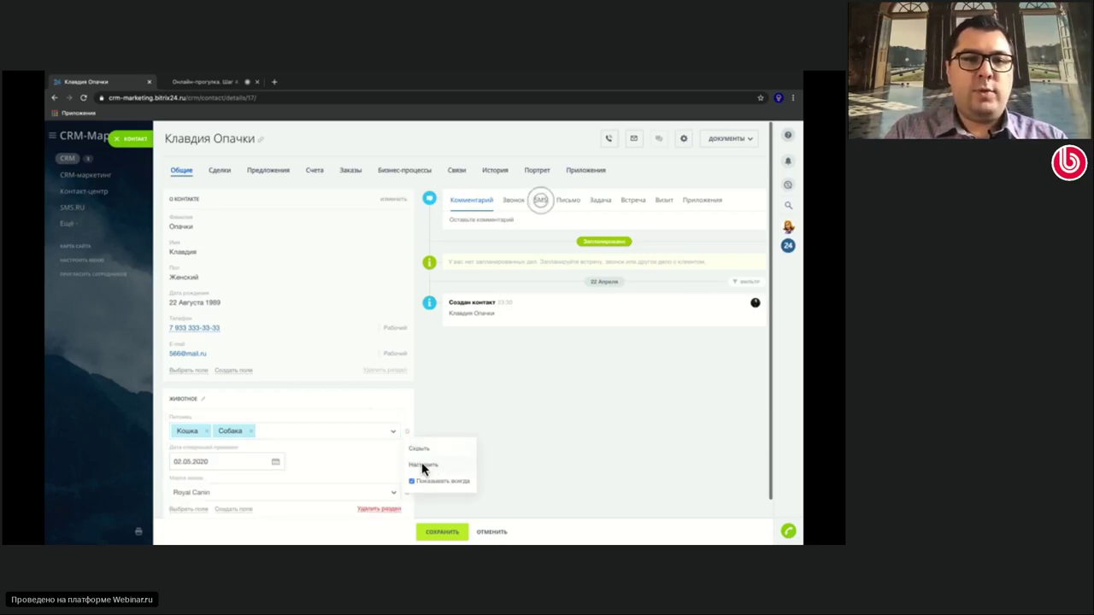
{"action": "left_click", "coordinate": [424, 464]}
Replace the Летучая мышь option with a new 'змею' option and save the pet list
{"action": "scroll", "coordinate": [277, 453], "scroll_direction": "down", "scroll_amount": 2}
{"action": "scroll", "coordinate": [277, 454], "scroll_direction": "down", "scroll_amount": 1}
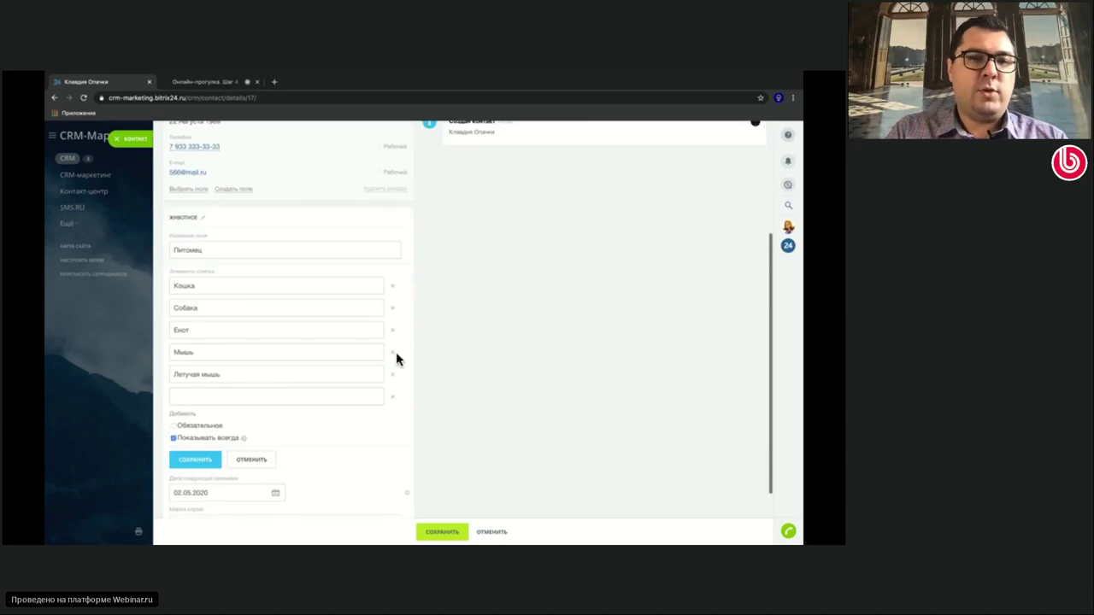
{"action": "left_click", "coordinate": [392, 376]}
{"action": "left_click", "coordinate": [351, 375]}
{"action": "type", "text": "змею"}
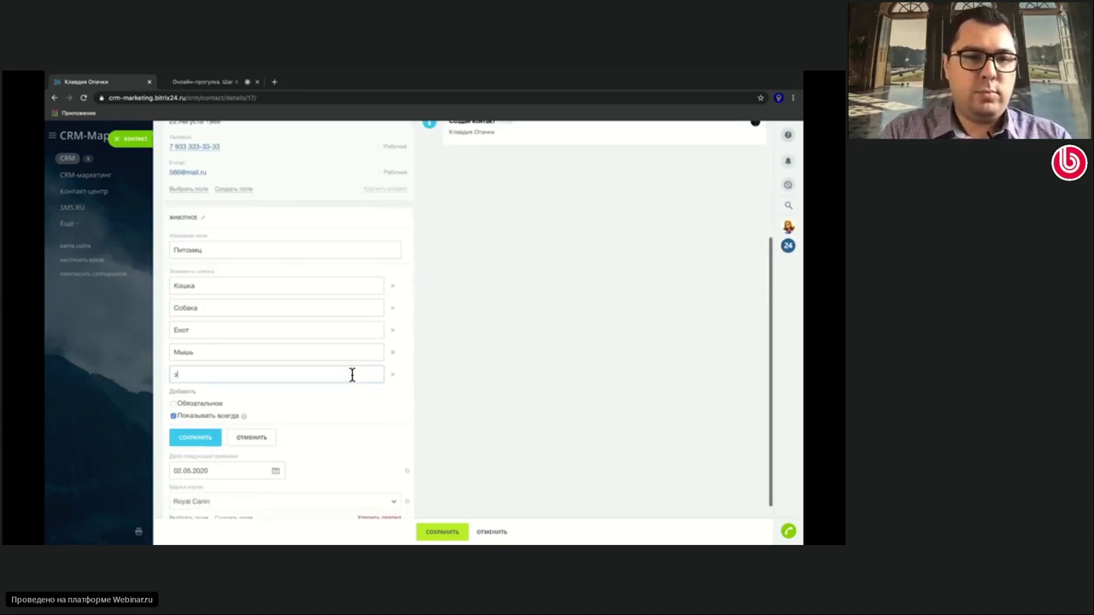
{"action": "left_click", "coordinate": [176, 379]}
{"action": "key", "text": "Delete"}
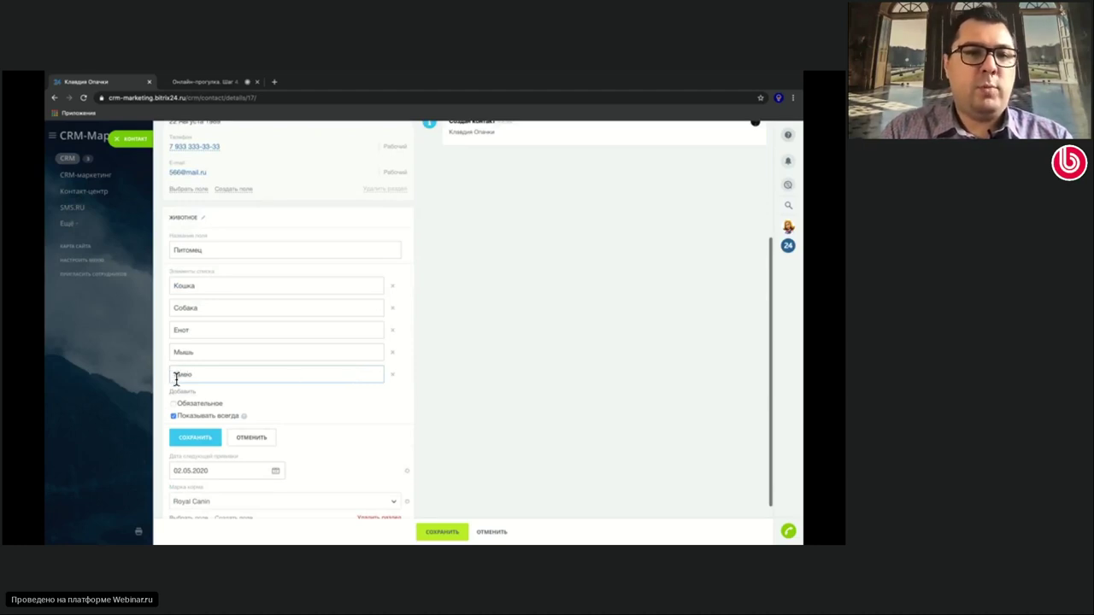
{"action": "left_click", "coordinate": [195, 438]}
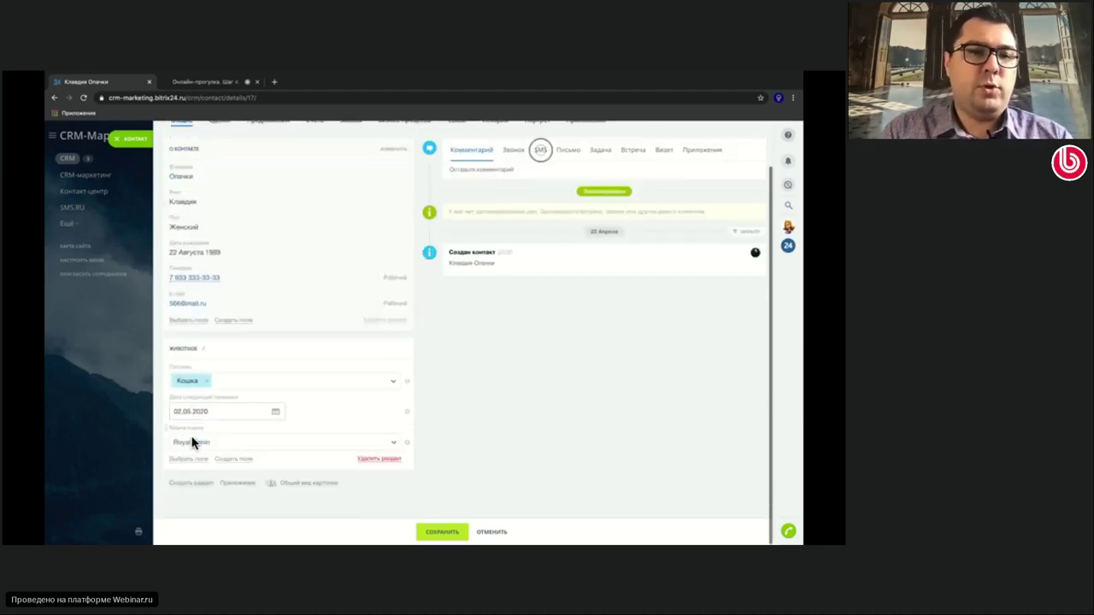
Tick Змею as the contact's second pet alongside Кошка
{"action": "left_click", "coordinate": [337, 382]}
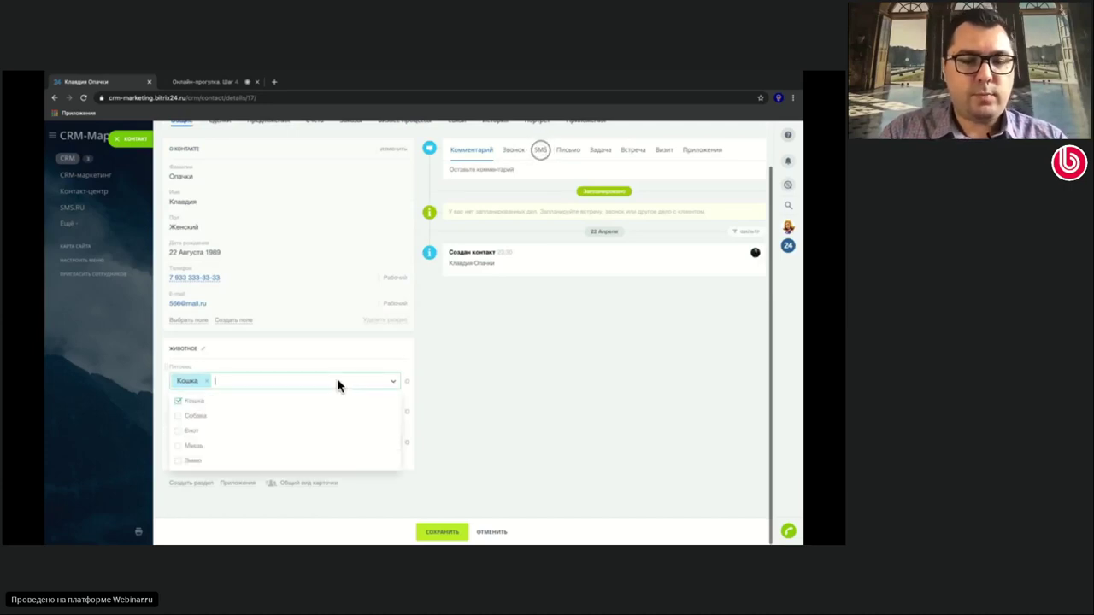
{"action": "left_click", "coordinate": [215, 464]}
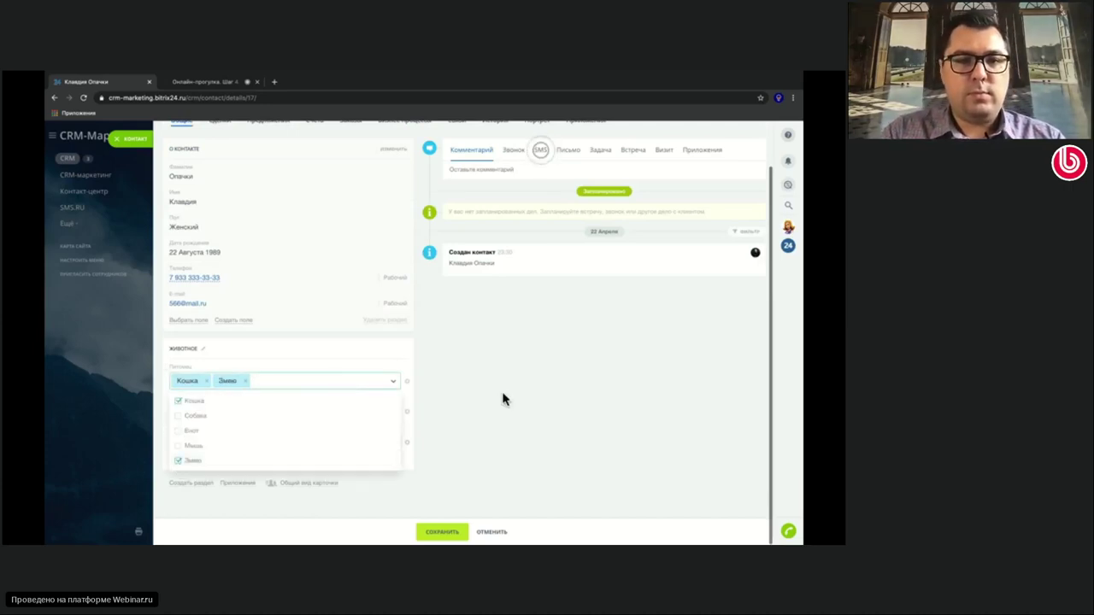
{"action": "left_click", "coordinate": [502, 400]}
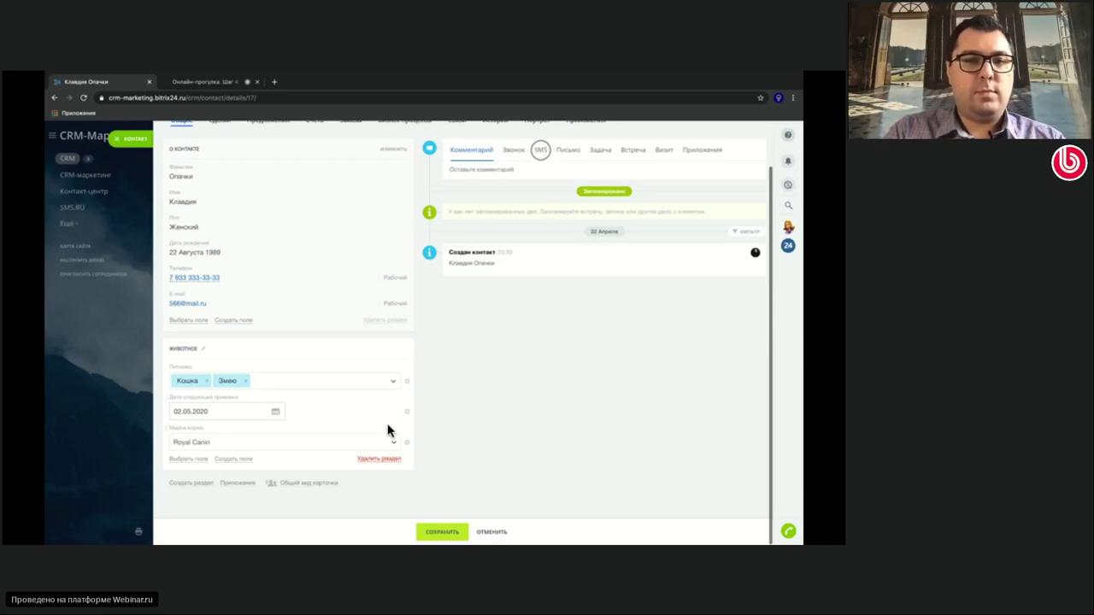
In the Питомец field settings, rename Змею to Змея and tick Обязательное
{"action": "left_click", "coordinate": [406, 386]}
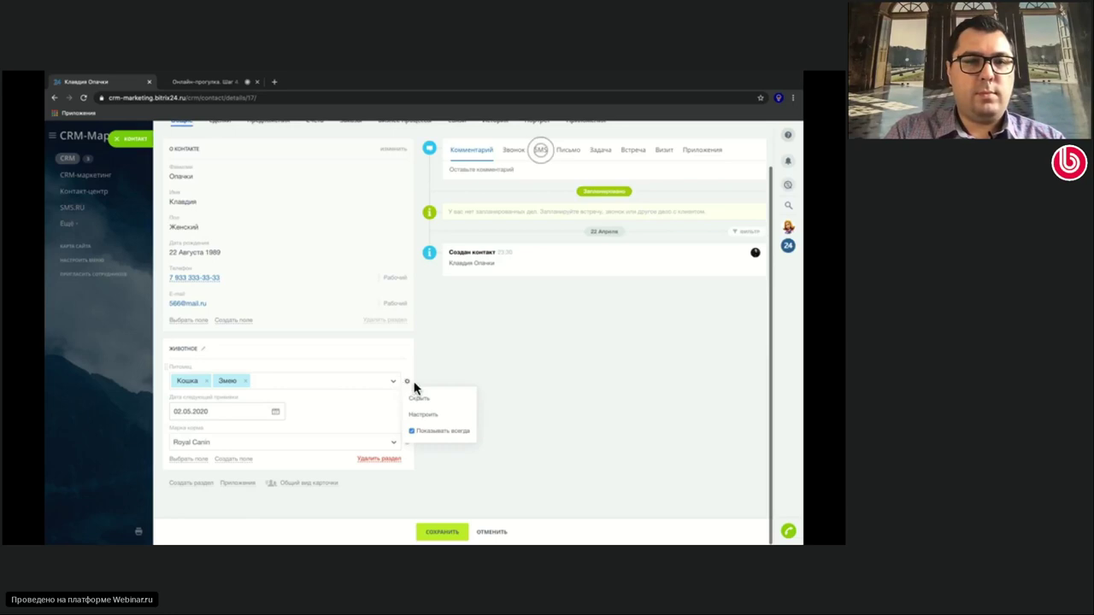
{"action": "left_click", "coordinate": [423, 418]}
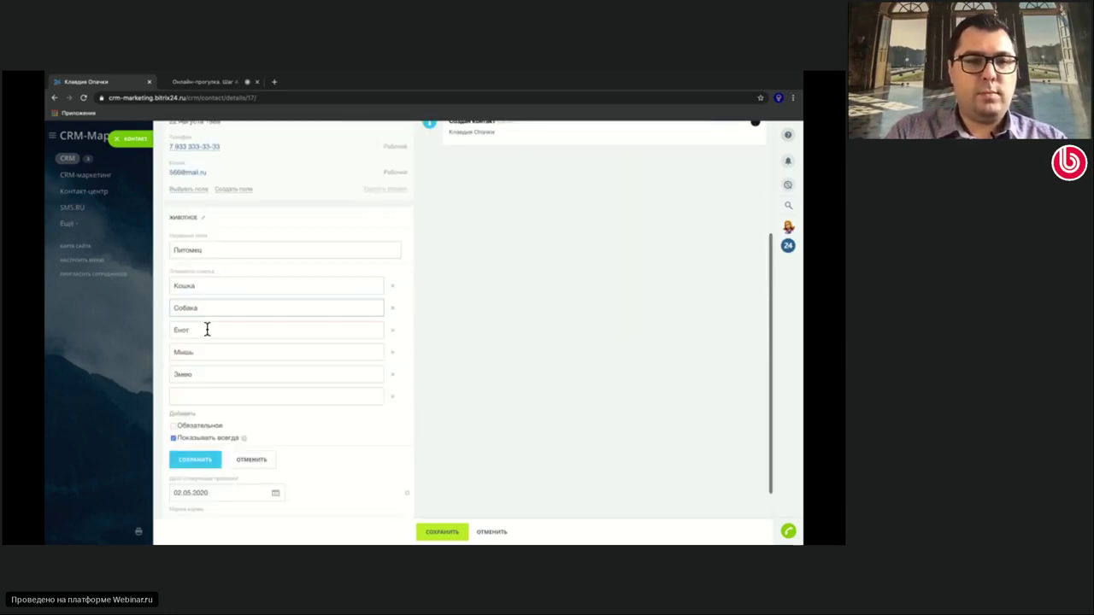
{"action": "left_click", "coordinate": [197, 374]}
{"action": "key", "text": "BackSpace"}
{"action": "type", "text": "я"}
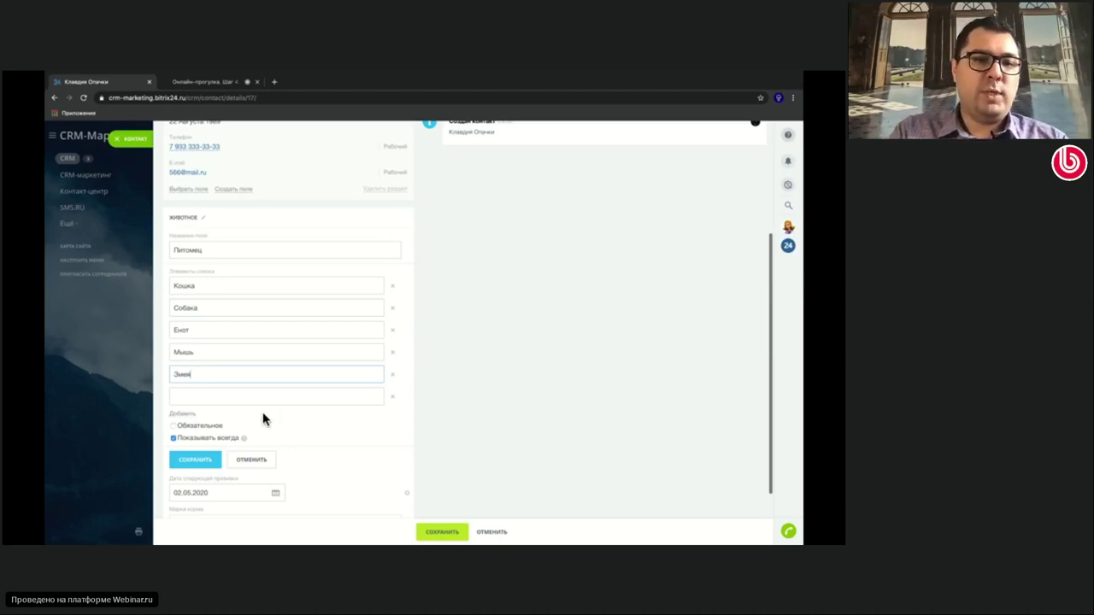
{"action": "left_click", "coordinate": [173, 426]}
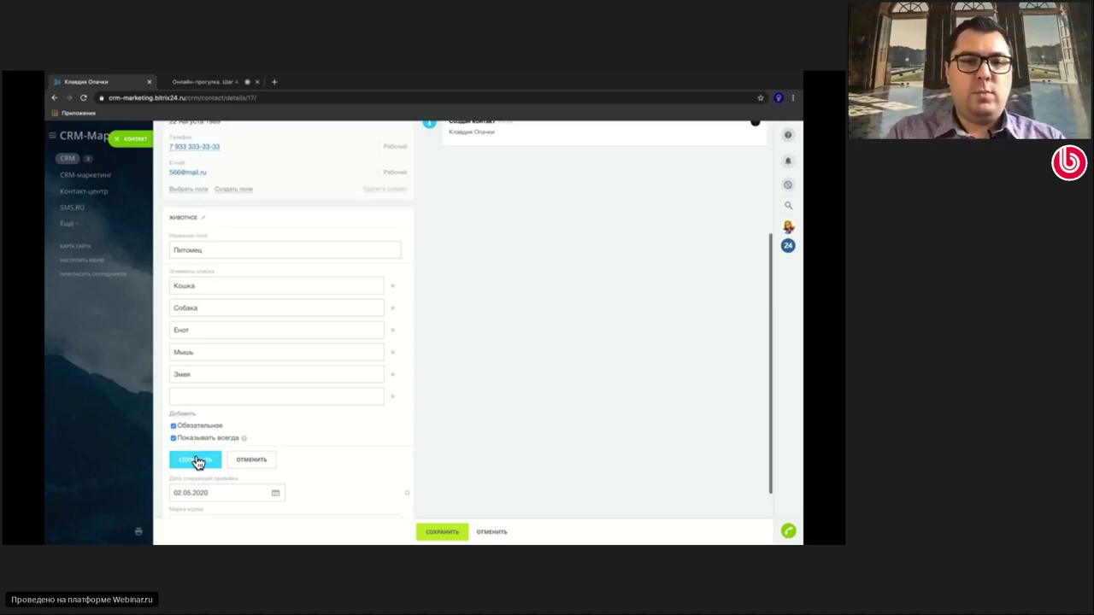
Save the field settings and contact card, close it, and start a new contact
{"action": "left_click", "coordinate": [196, 461]}
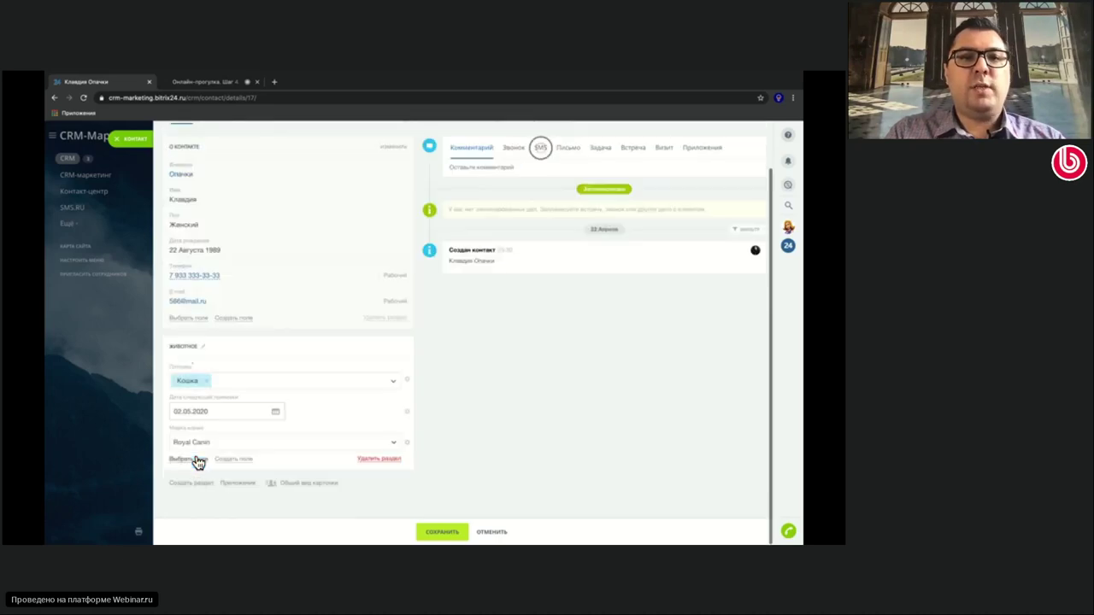
{"action": "left_click", "coordinate": [436, 530]}
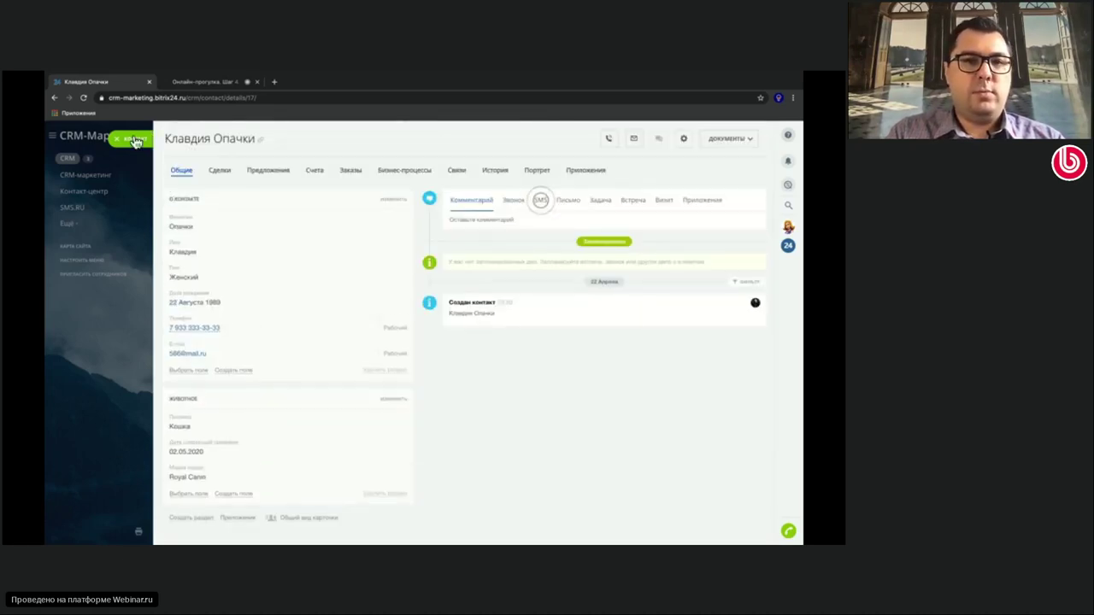
{"action": "left_click", "coordinate": [135, 138]}
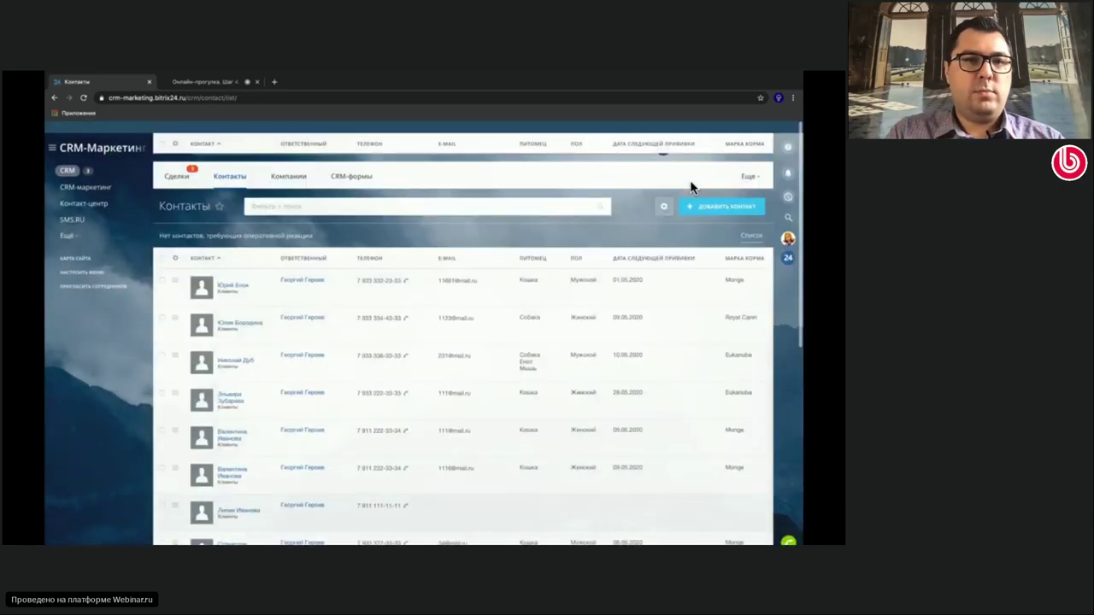
{"action": "left_click", "coordinate": [733, 195]}
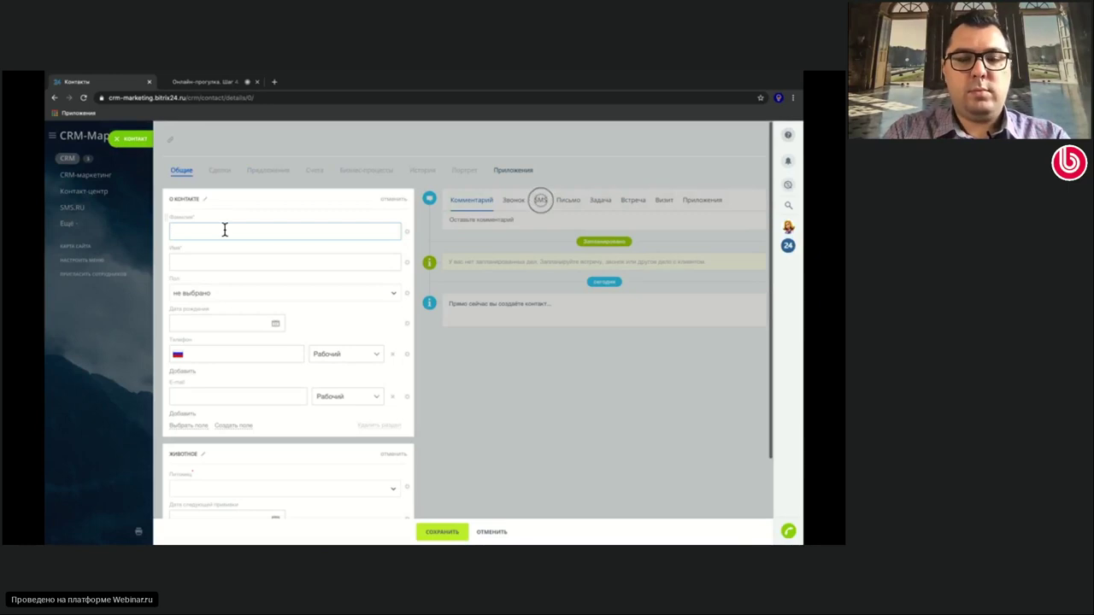
Enter the new contact's surname and first name and attempt to save
{"action": "type", "text": "Он"}
{"action": "key", "text": "BackSpace"}
{"action": "key", "text": "BackSpace"}
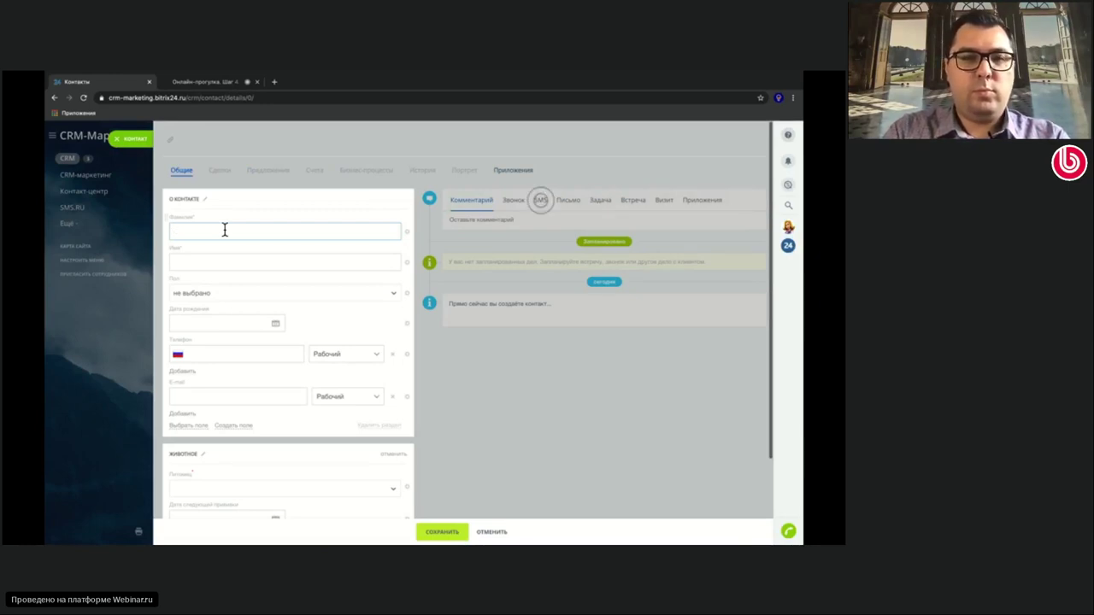
{"action": "left_click", "coordinate": [198, 261]}
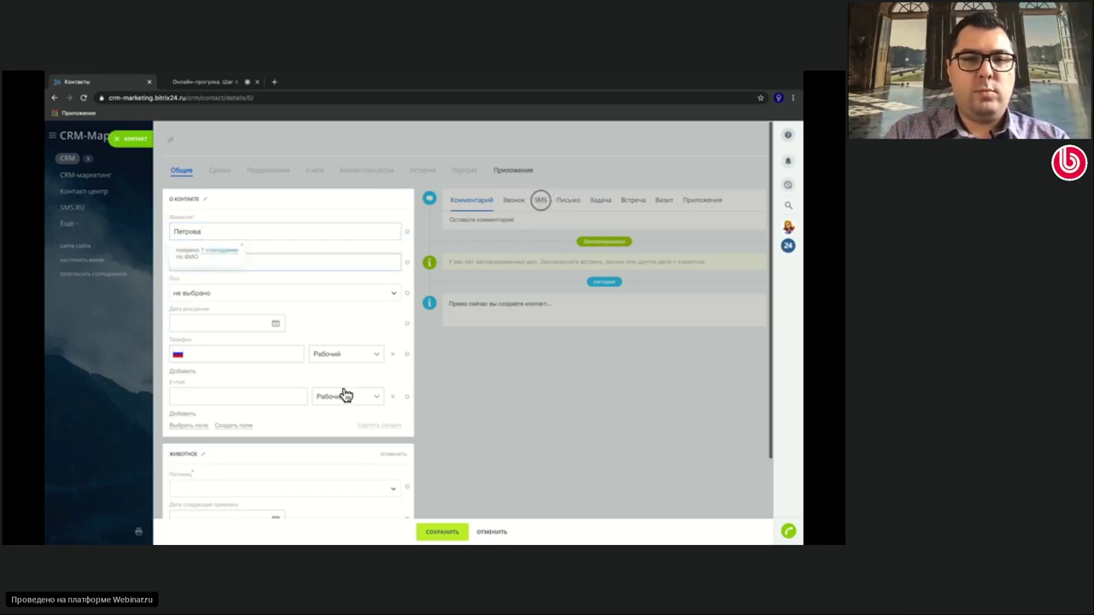
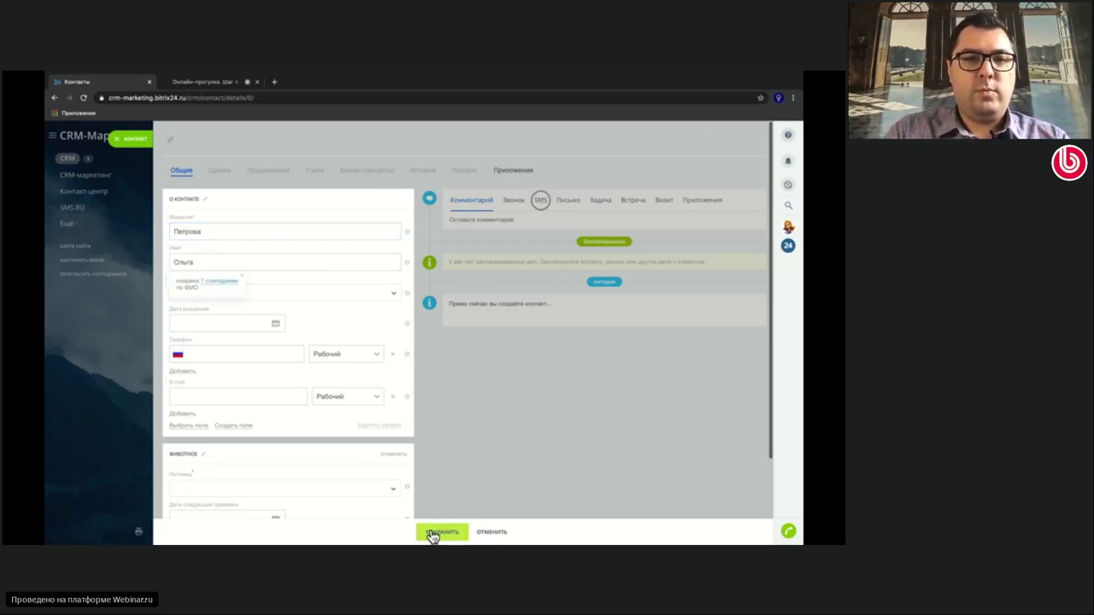
{"action": "left_click", "coordinate": [429, 528]}
Set the required Питомец field to Кошка and save, triggering the duplicates warning
{"action": "scroll", "coordinate": [318, 442], "scroll_direction": "down", "scroll_amount": 2}
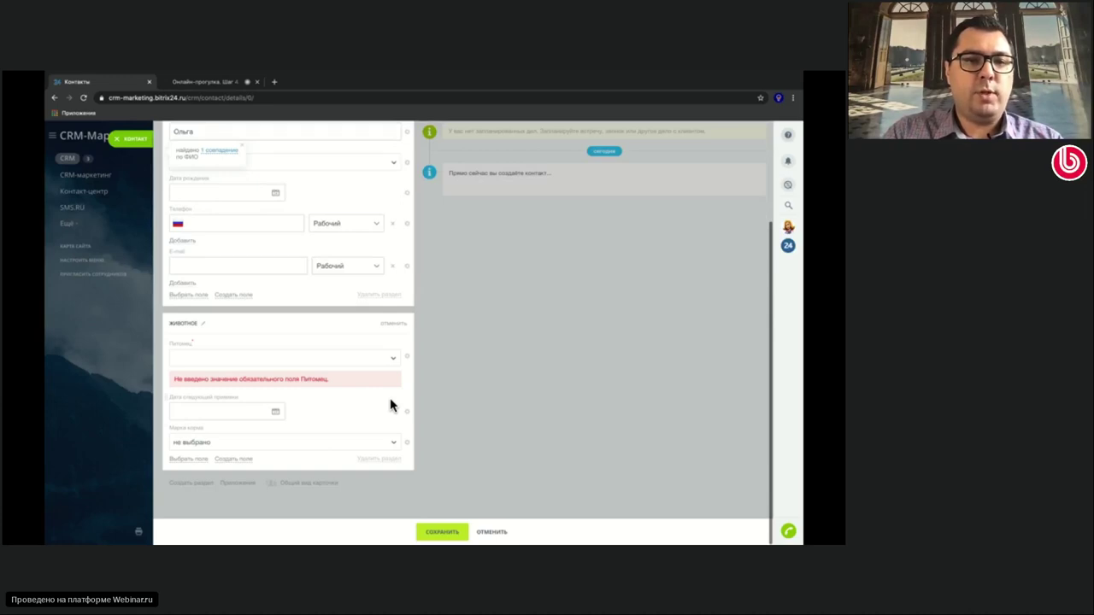
{"action": "left_click", "coordinate": [395, 359]}
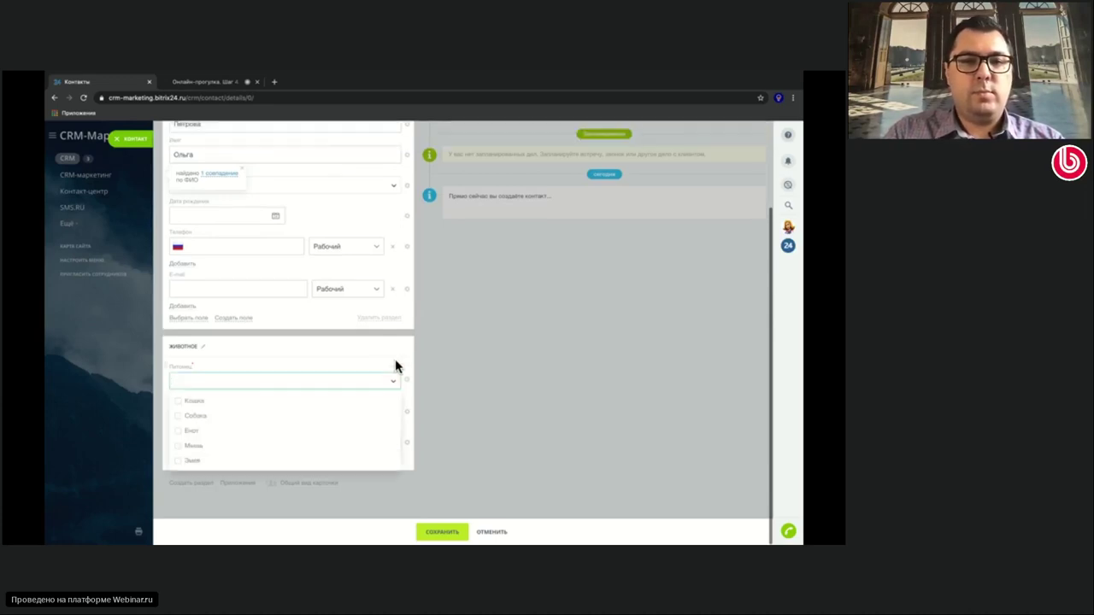
{"action": "left_click", "coordinate": [207, 400]}
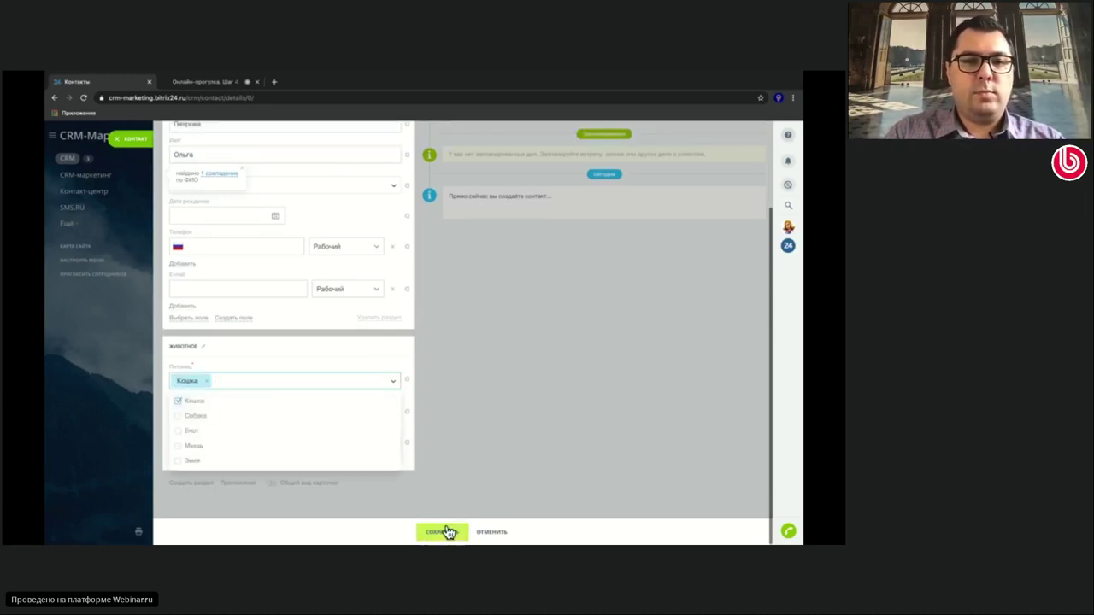
{"action": "left_click", "coordinate": [425, 446]}
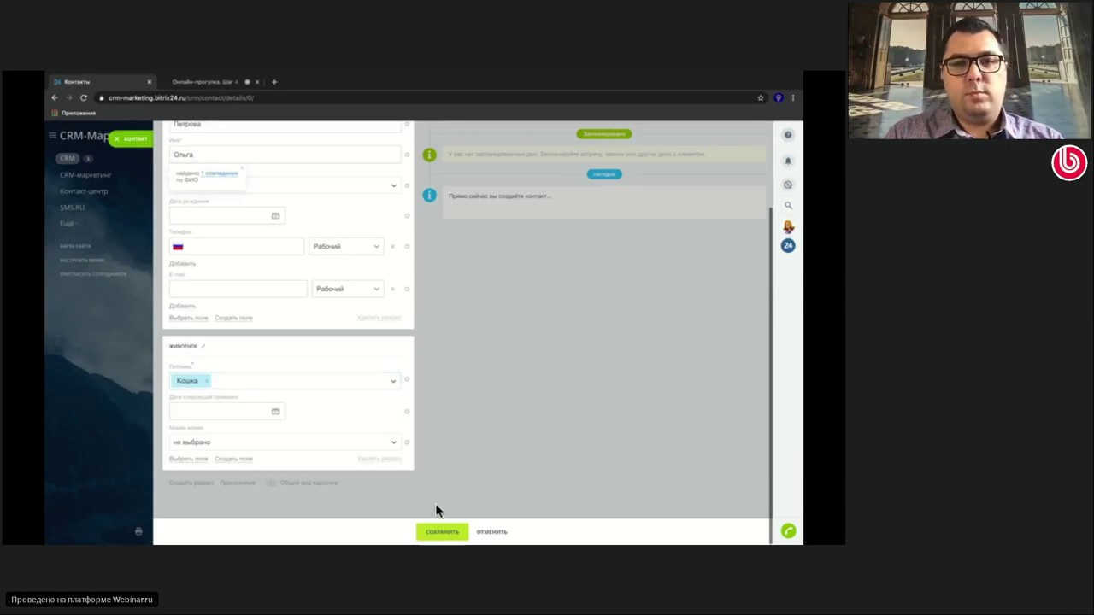
{"action": "left_click", "coordinate": [438, 532]}
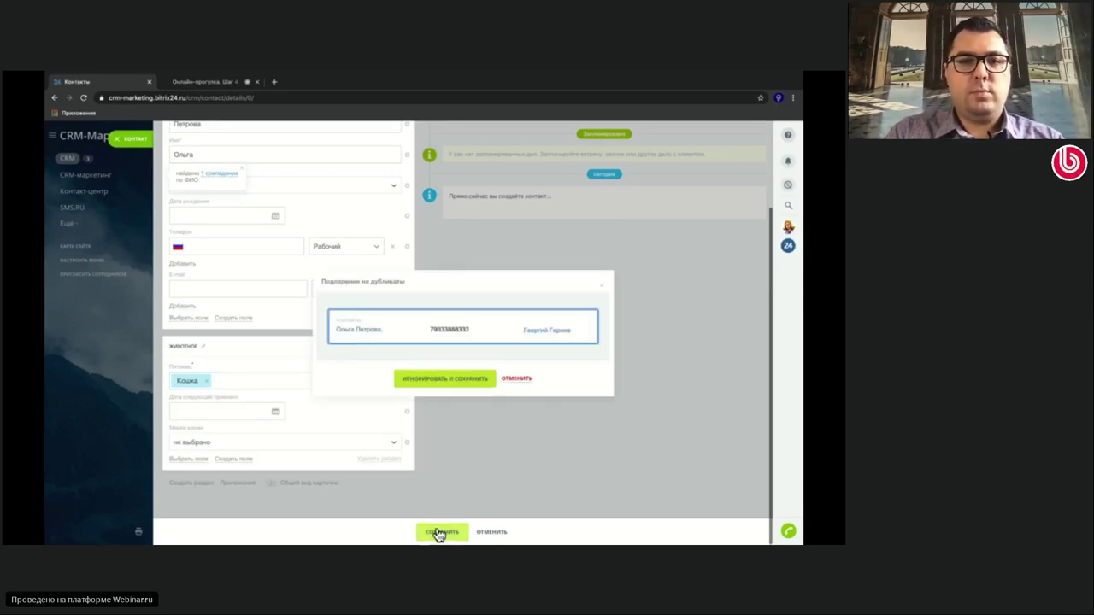
Save the new contact despite the duplicate warning, then close its card to return to contacts
{"action": "left_click", "coordinate": [475, 379]}
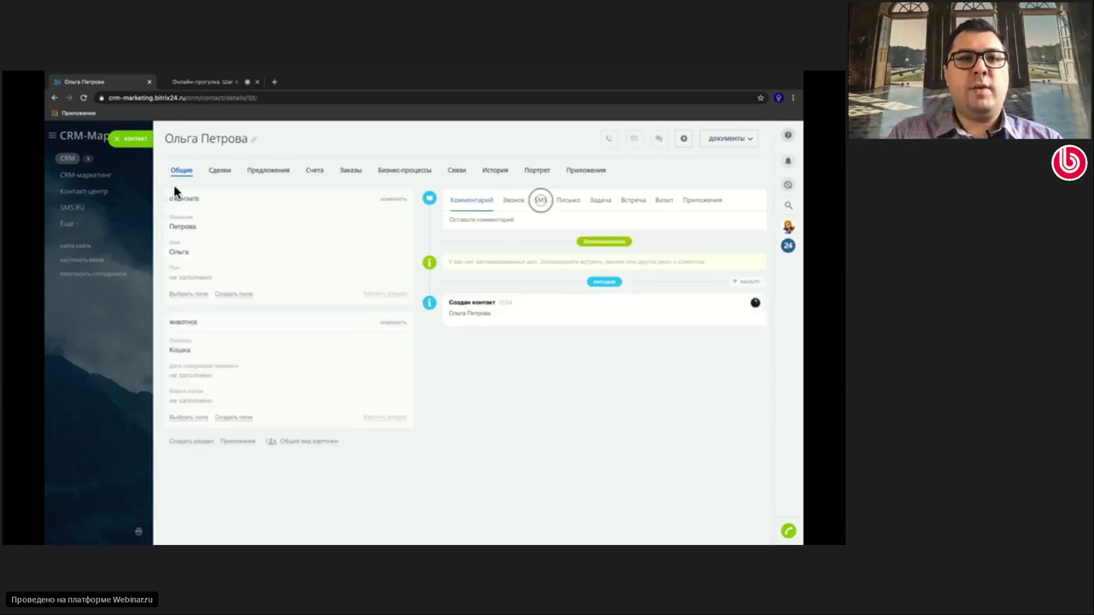
{"action": "left_click", "coordinate": [126, 147]}
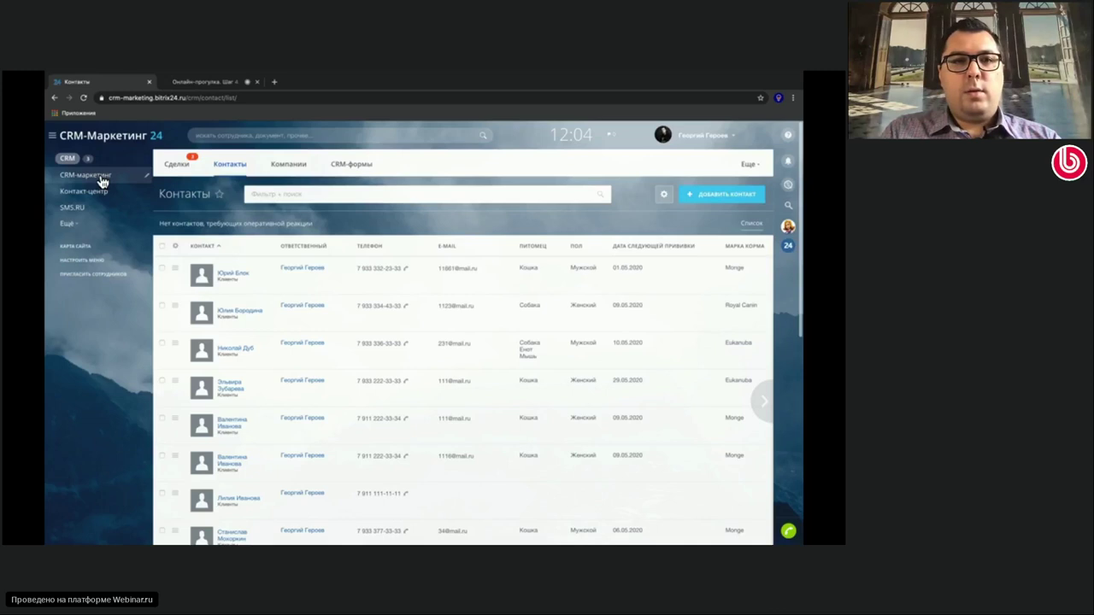
Go to the CRM-маркетинг section from the left menu
{"action": "left_click", "coordinate": [101, 181]}
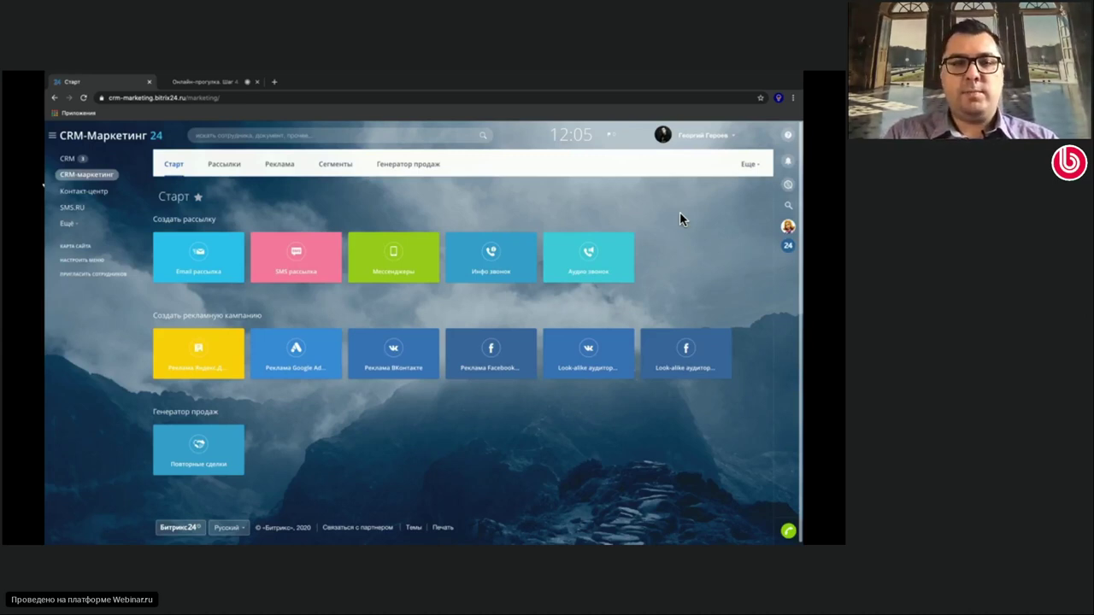
Create a new segment from the Сегменты list and bring up its Клиенты filter
{"action": "left_click", "coordinate": [346, 166]}
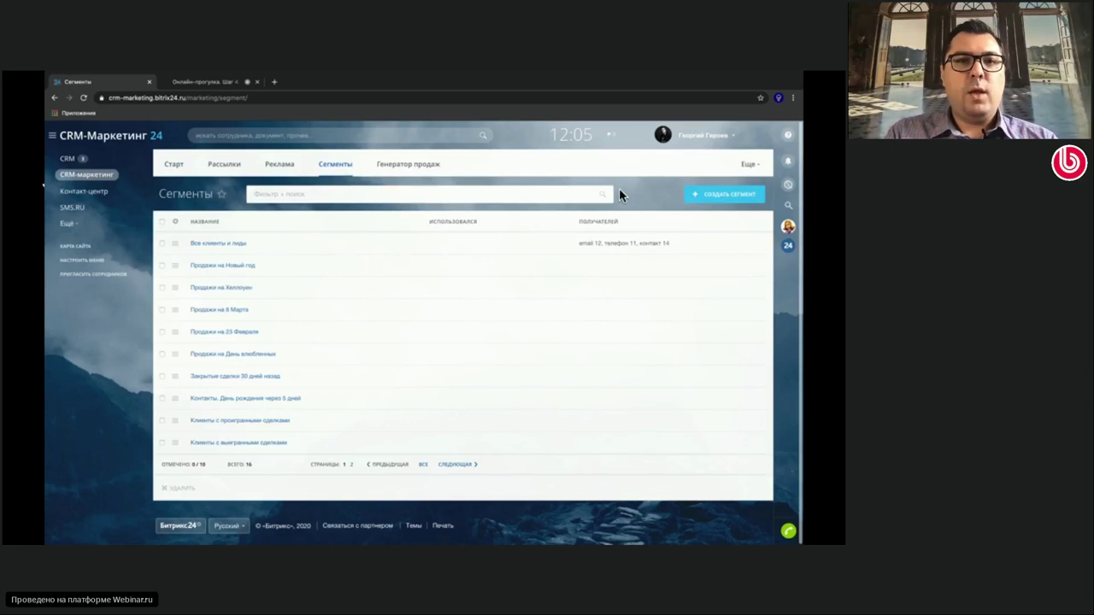
{"action": "left_click", "coordinate": [708, 199]}
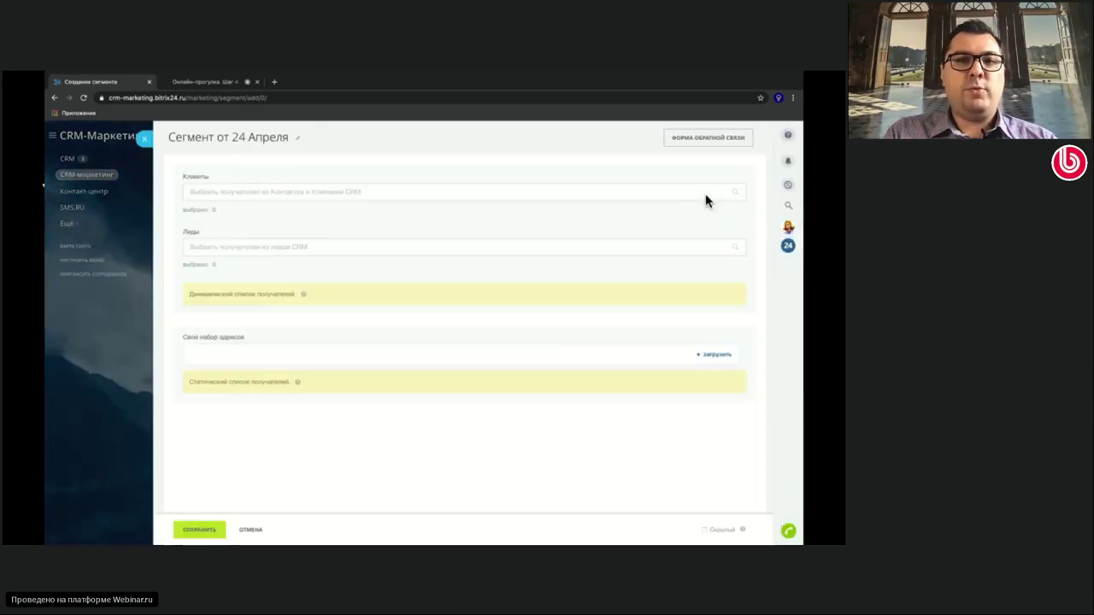
{"action": "left_click", "coordinate": [653, 191]}
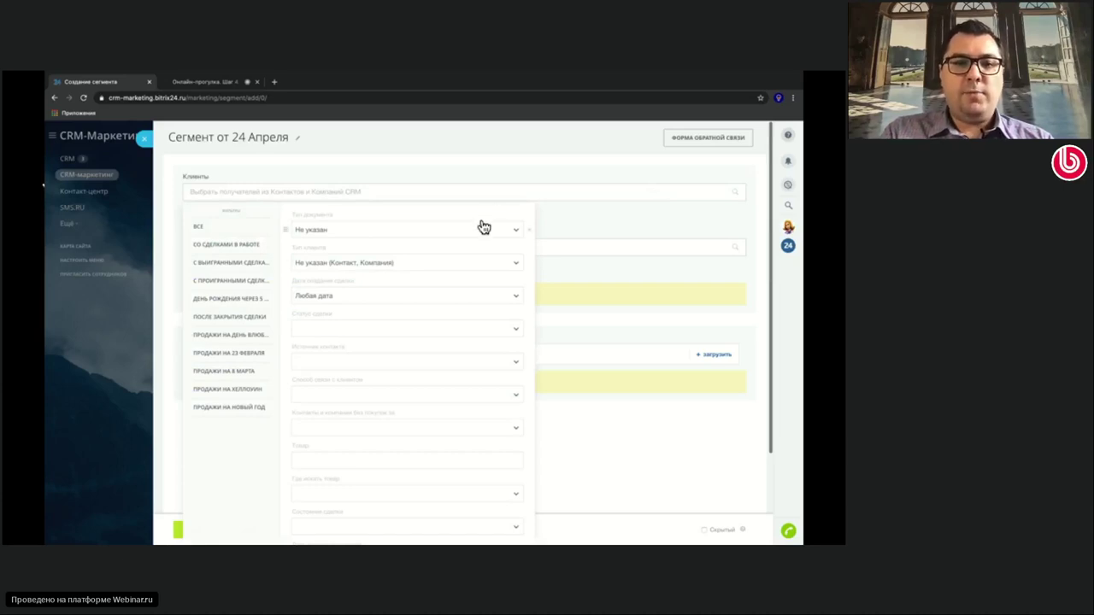
Add the Питомец (Контакт) filter field, set it to Кошка and apply it to the segment's clients
{"action": "scroll", "coordinate": [484, 227], "scroll_direction": "down", "scroll_amount": 3}
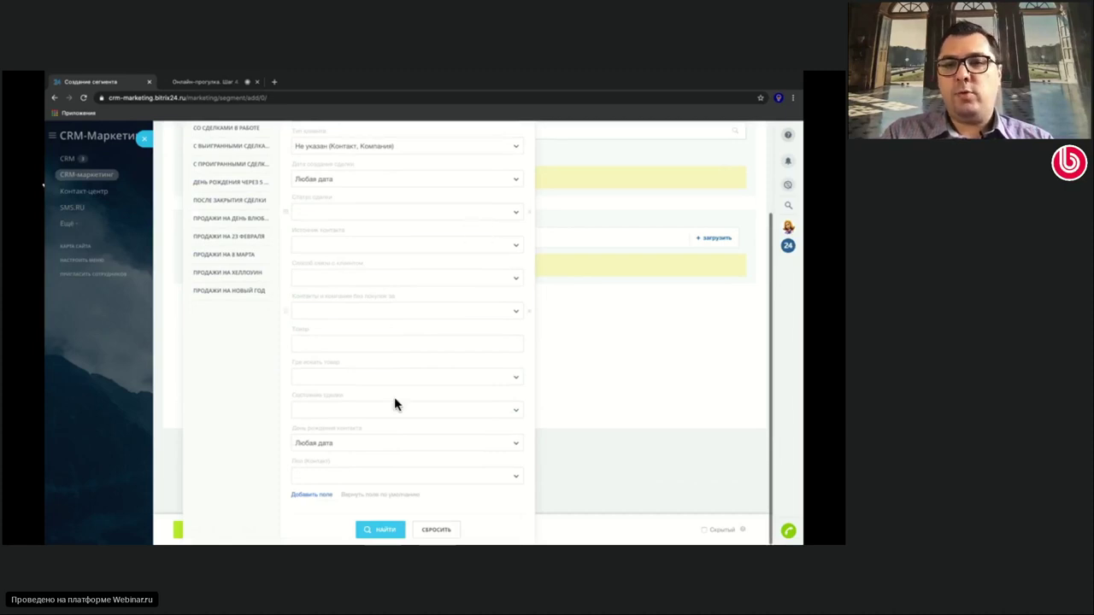
{"action": "left_click", "coordinate": [312, 496]}
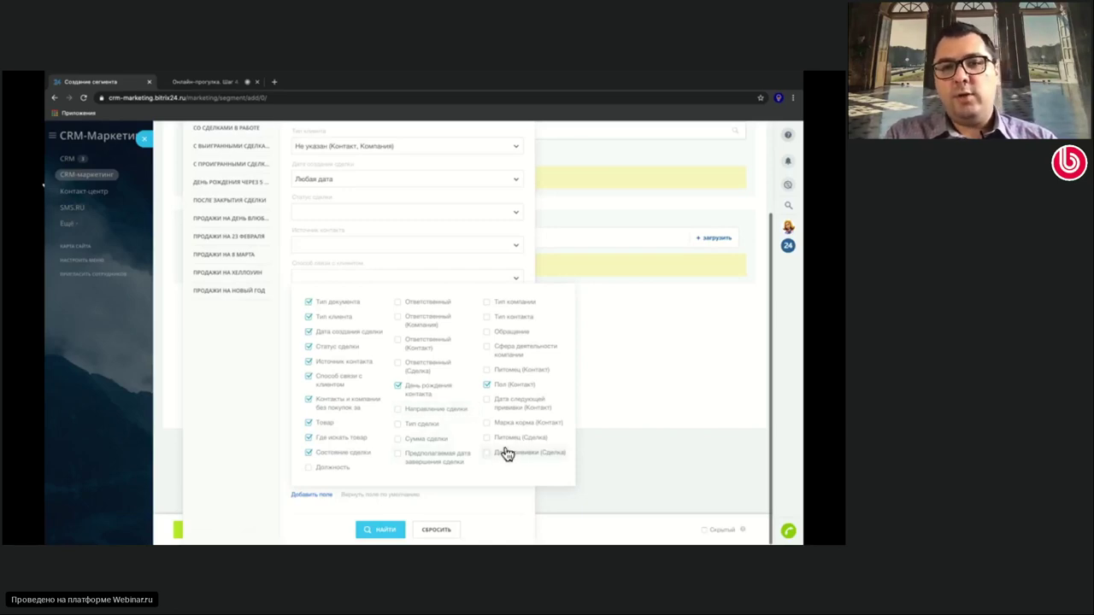
{"action": "left_click", "coordinate": [488, 371]}
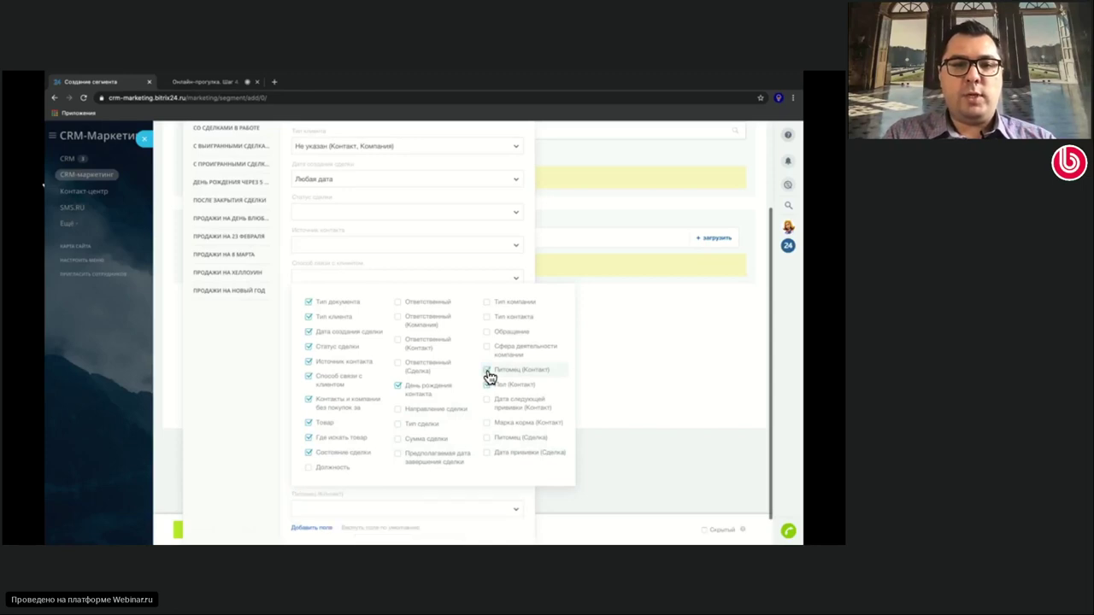
{"action": "left_click", "coordinate": [469, 500]}
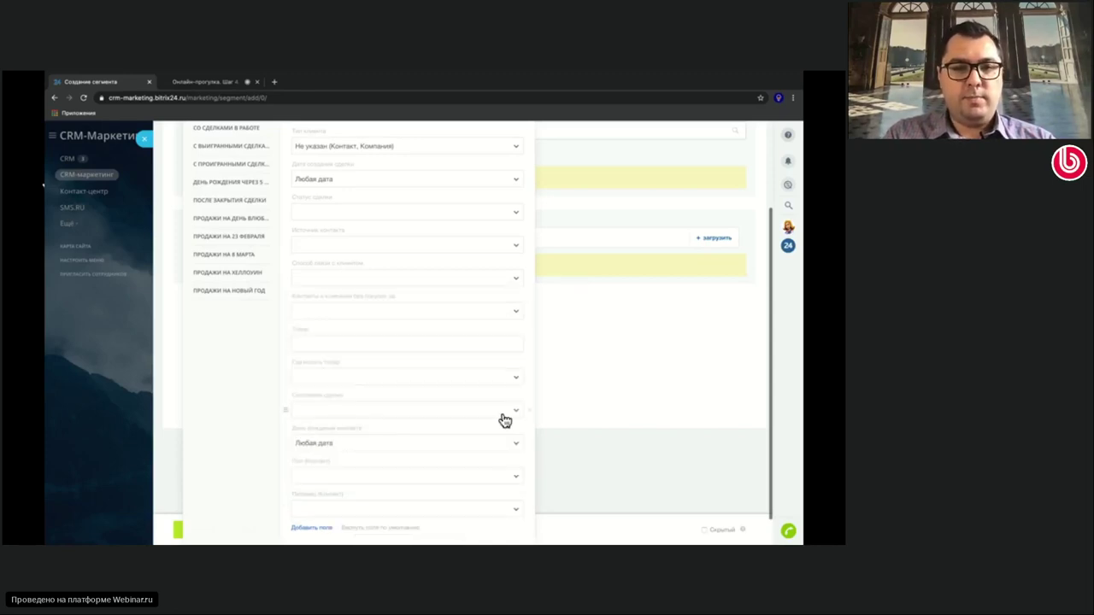
{"action": "scroll", "coordinate": [501, 420], "scroll_direction": "down", "scroll_amount": 1}
{"action": "left_click", "coordinate": [493, 480]}
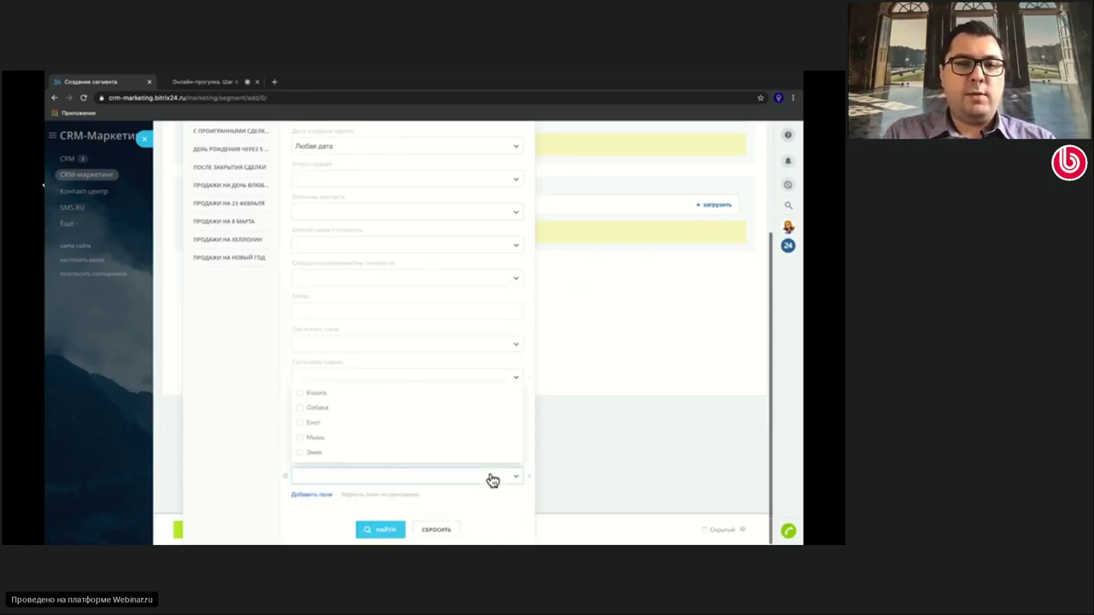
{"action": "left_click", "coordinate": [303, 395]}
{"action": "left_click", "coordinate": [324, 512]}
{"action": "left_click", "coordinate": [376, 531]}
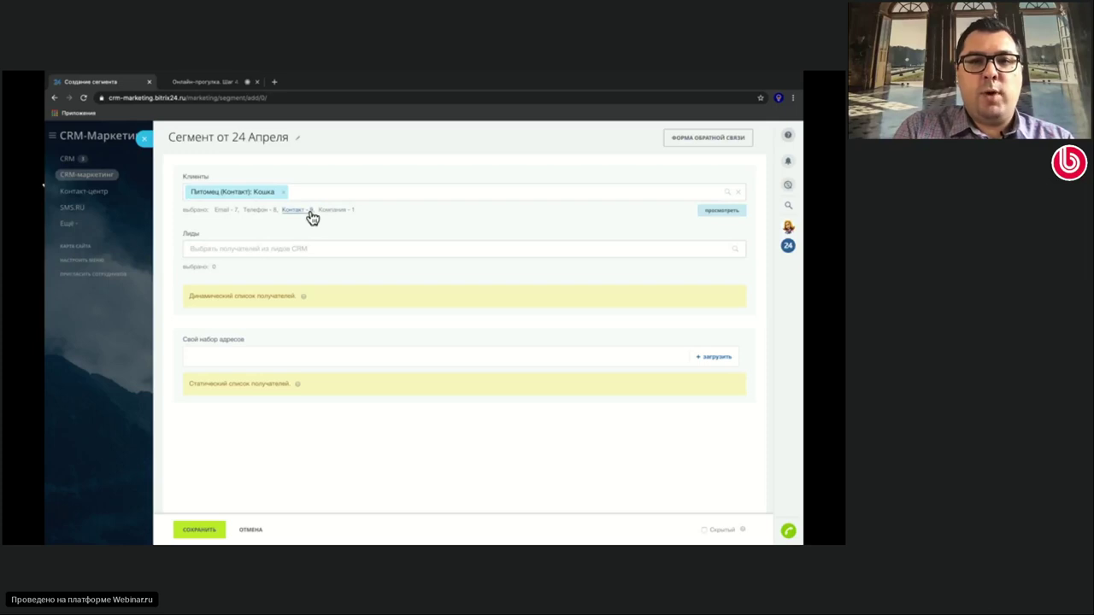
{"action": "left_click", "coordinate": [708, 212]}
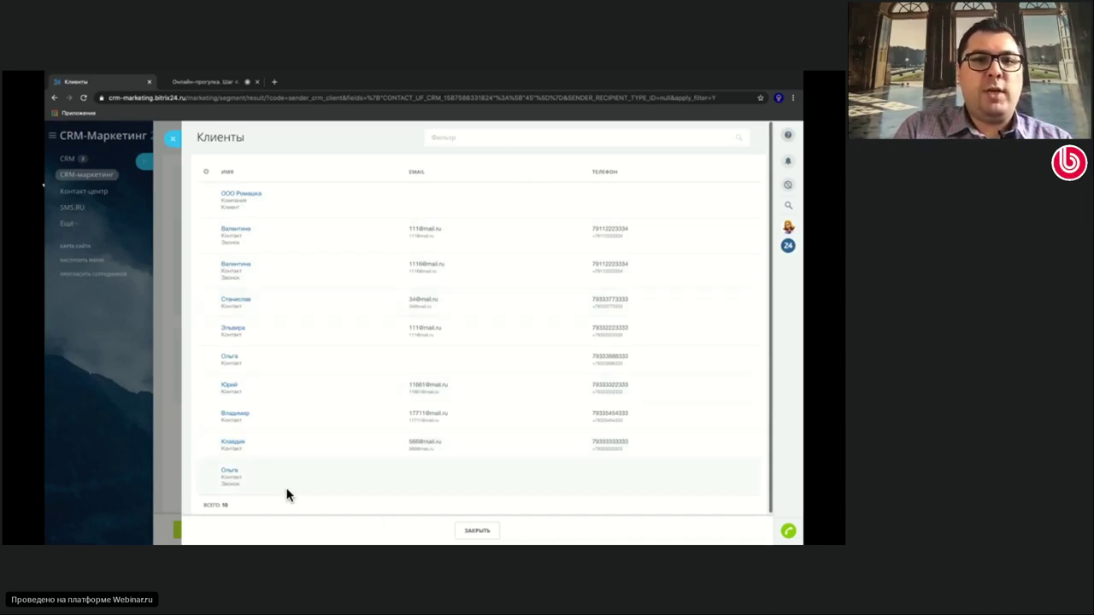
{"action": "left_click", "coordinate": [173, 141]}
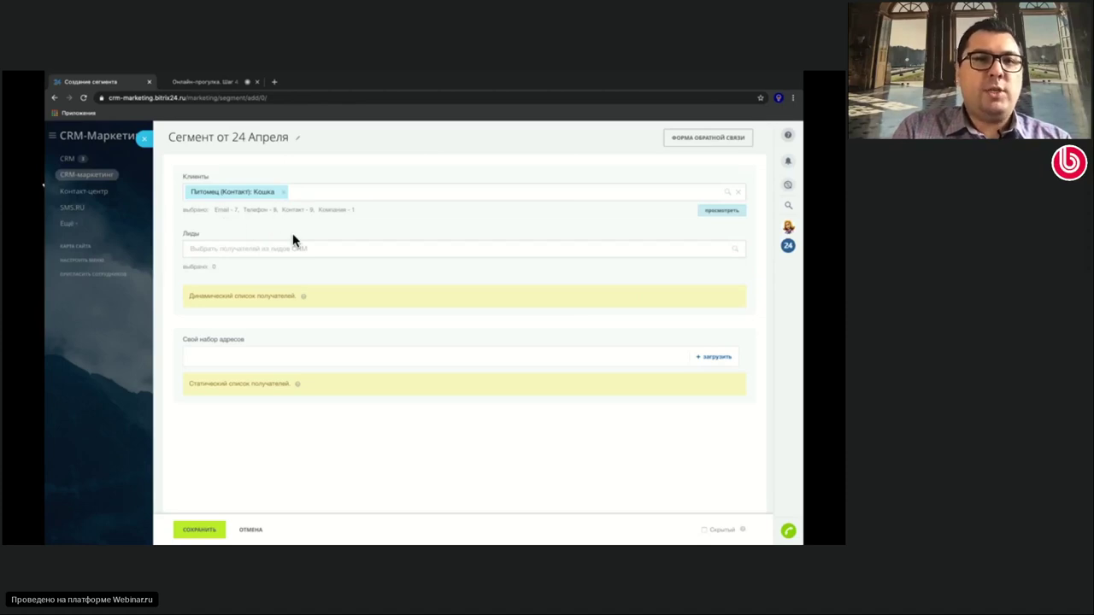
{"action": "left_click", "coordinate": [298, 137]}
Rename the segment to 'Владельцы кошек' and save it
{"action": "left_click_drag", "start_coordinate": [298, 137], "coordinate": [139, 128]}
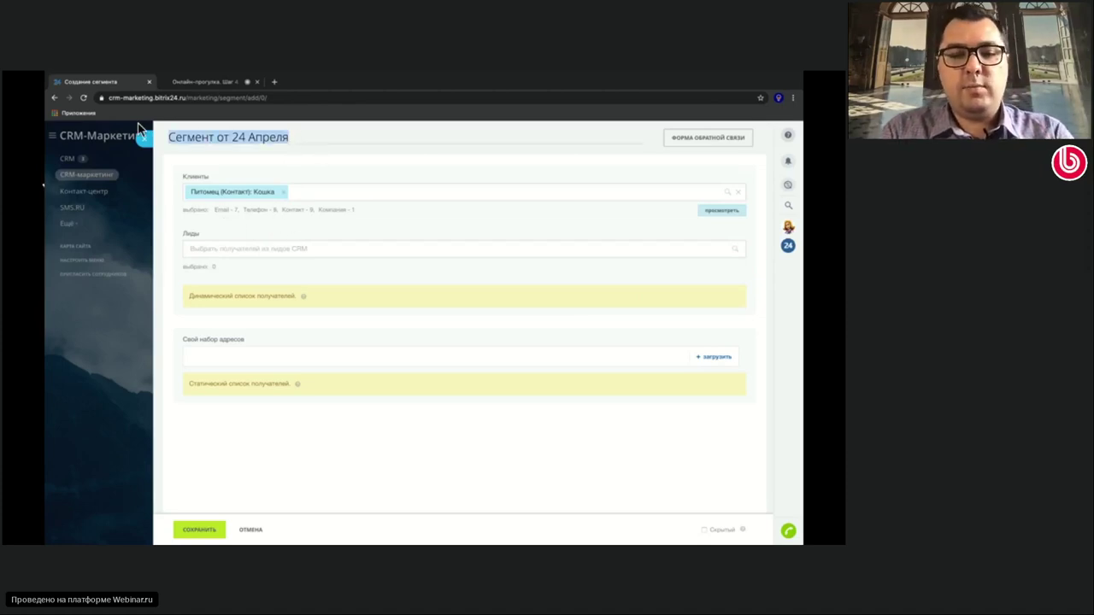
{"action": "type", "text": "Владельцы кошек"}
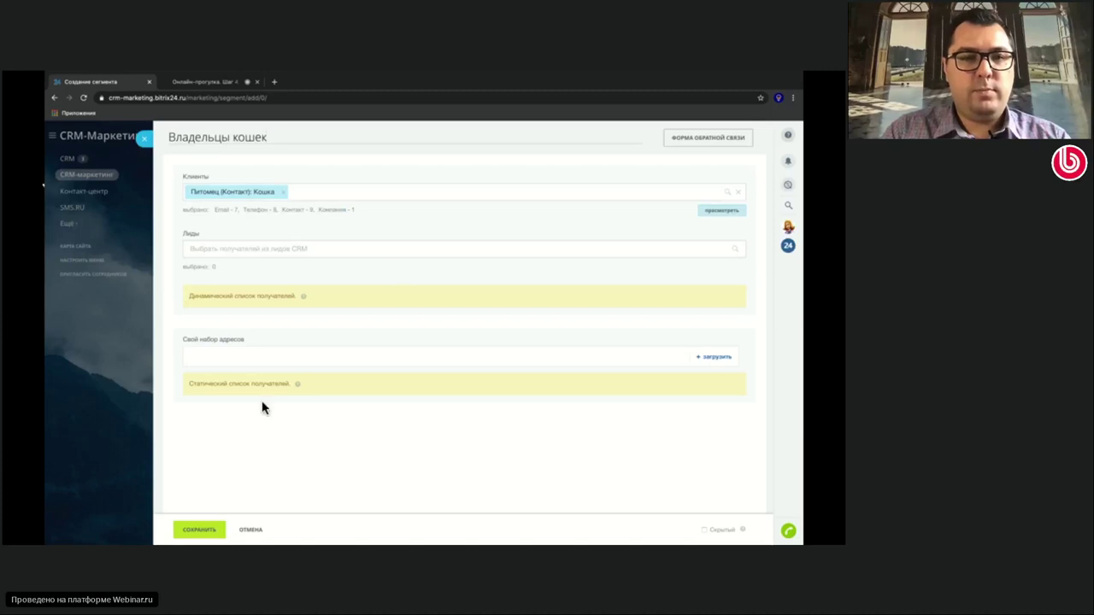
{"action": "left_click", "coordinate": [221, 527]}
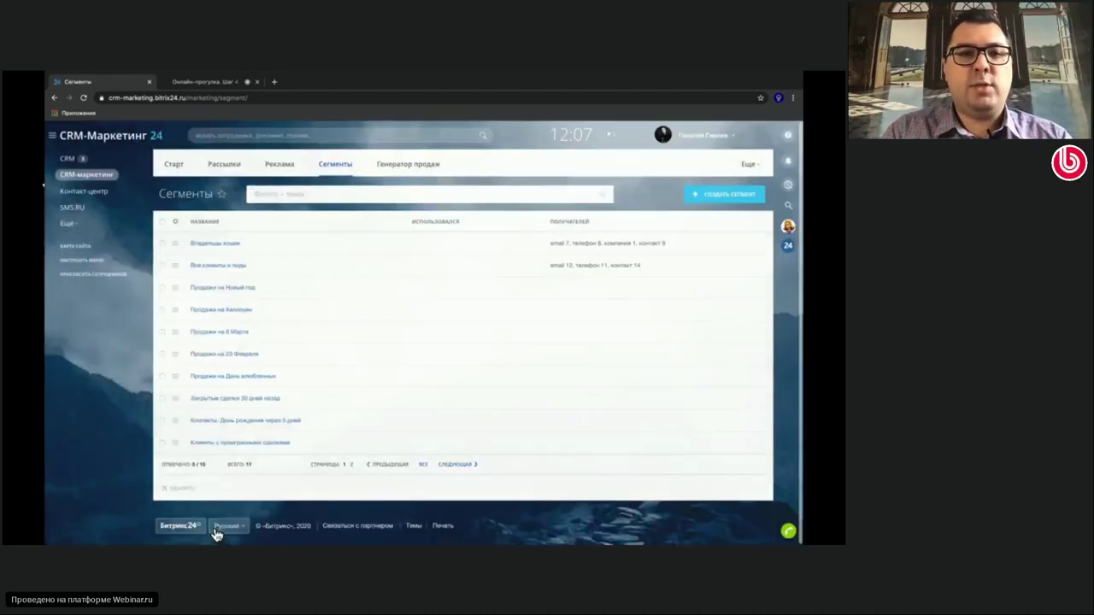
Open and close the Владельцы кошек segment, then start and discard a blank new segment
{"action": "left_click", "coordinate": [210, 248]}
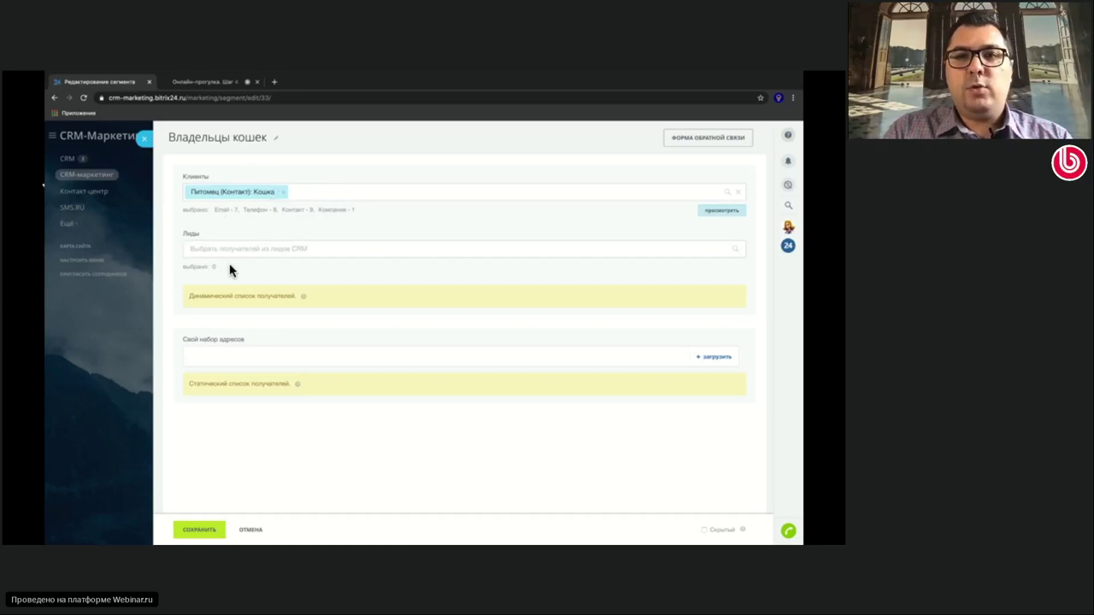
{"action": "left_click", "coordinate": [160, 150]}
{"action": "left_click", "coordinate": [729, 202]}
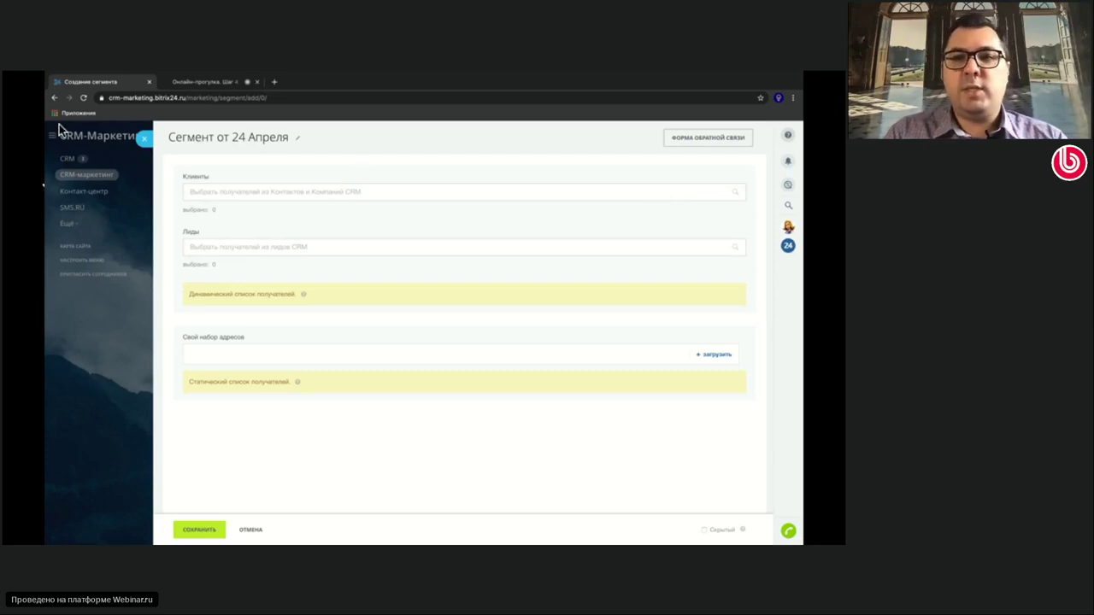
{"action": "left_click", "coordinate": [146, 138]}
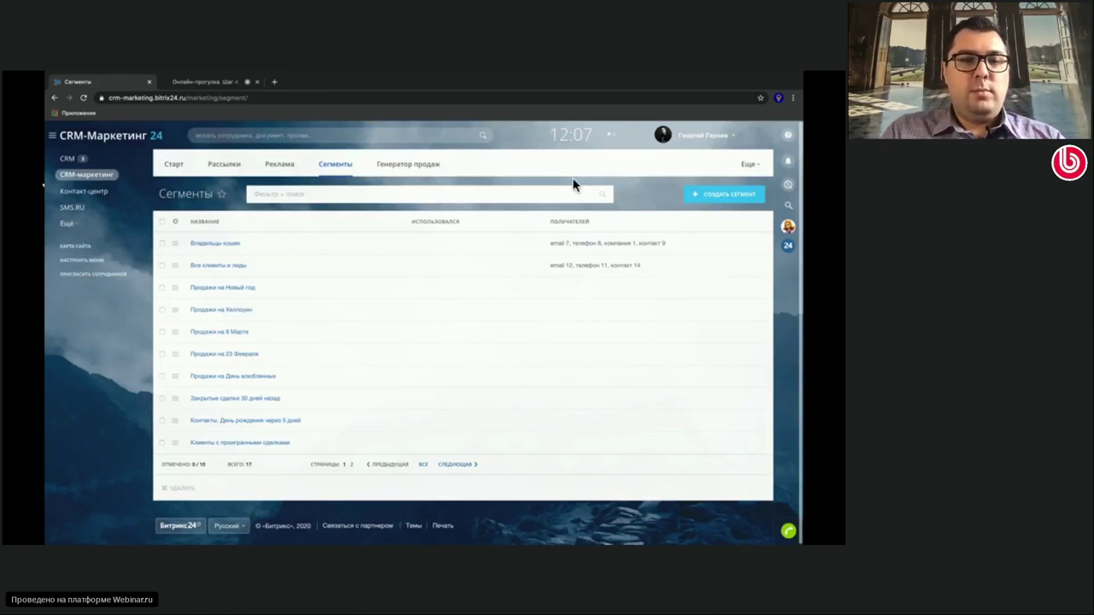
Switch to Старт and back to Сегменты, then reopen Владельцы кошек
{"action": "left_click", "coordinate": [175, 166]}
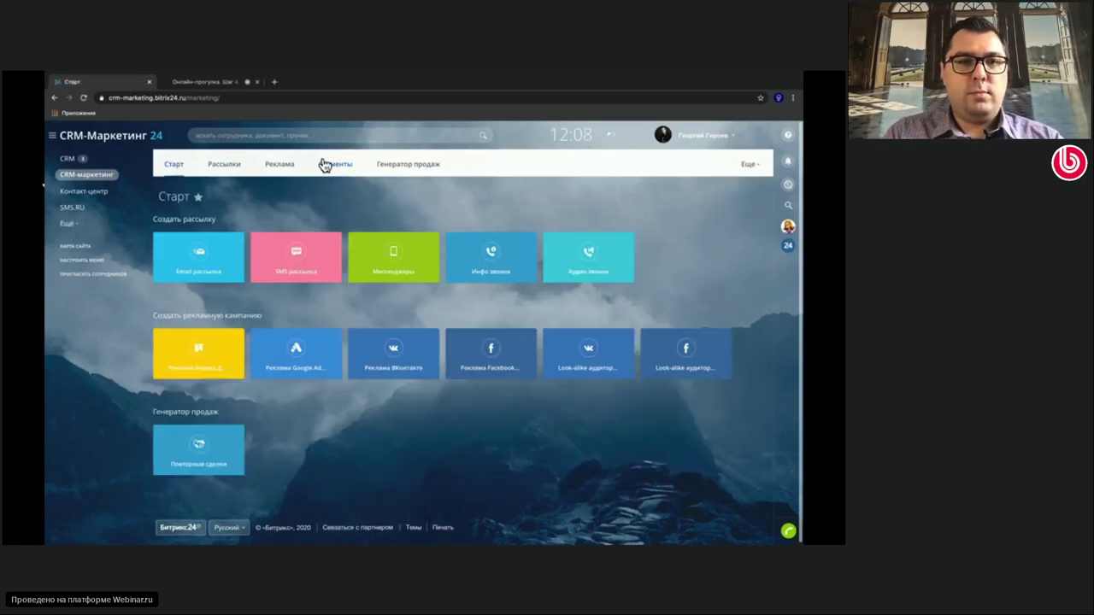
{"action": "left_click", "coordinate": [328, 166]}
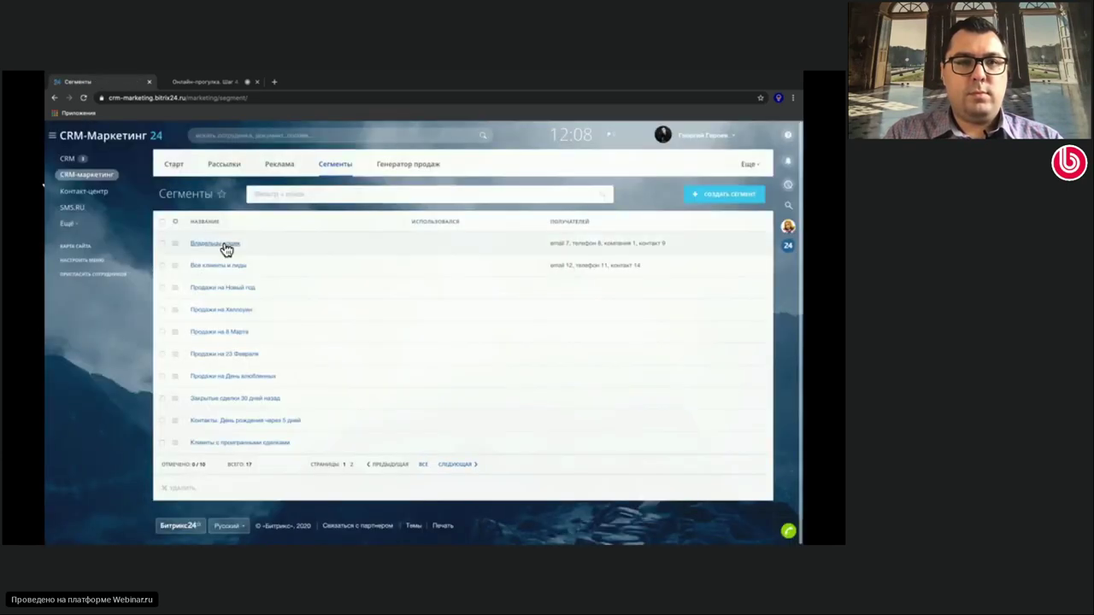
{"action": "left_click", "coordinate": [225, 247]}
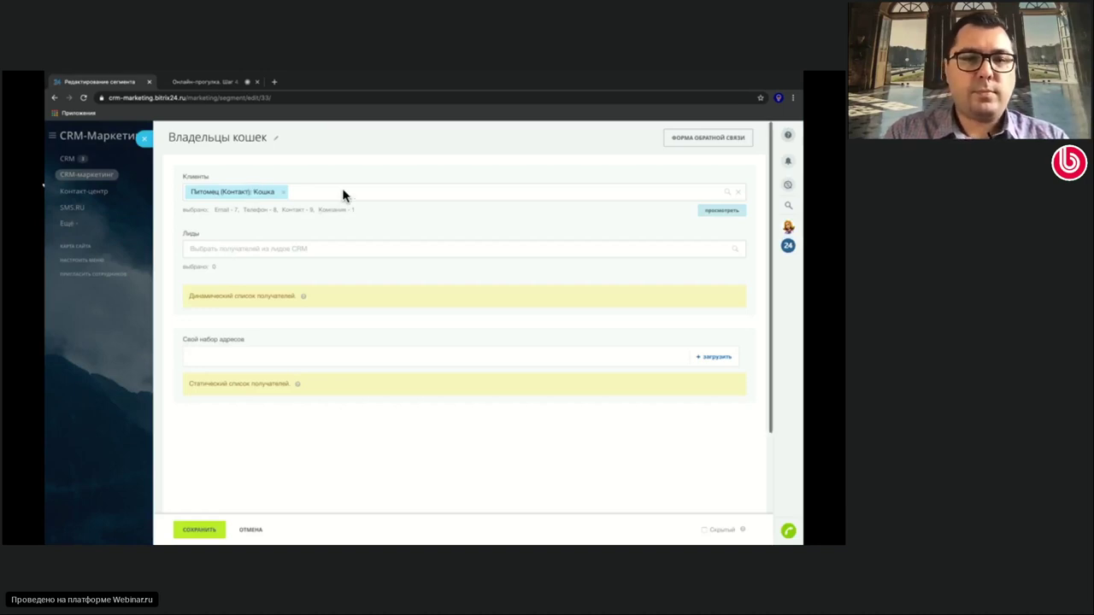
{"action": "left_click", "coordinate": [267, 194]}
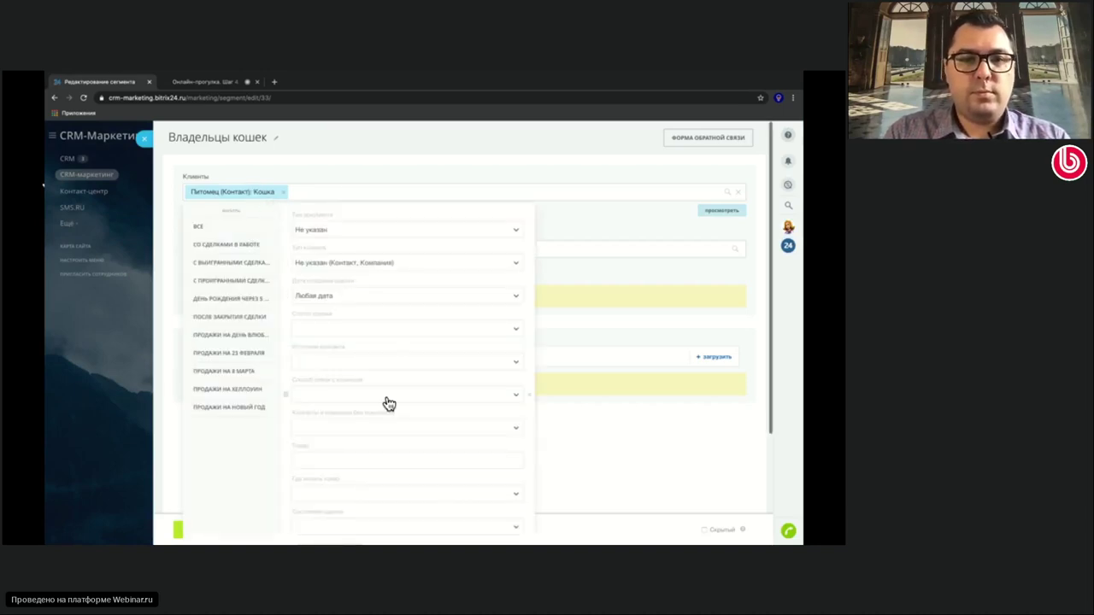
{"action": "scroll", "coordinate": [326, 393], "scroll_direction": "down", "scroll_amount": 3}
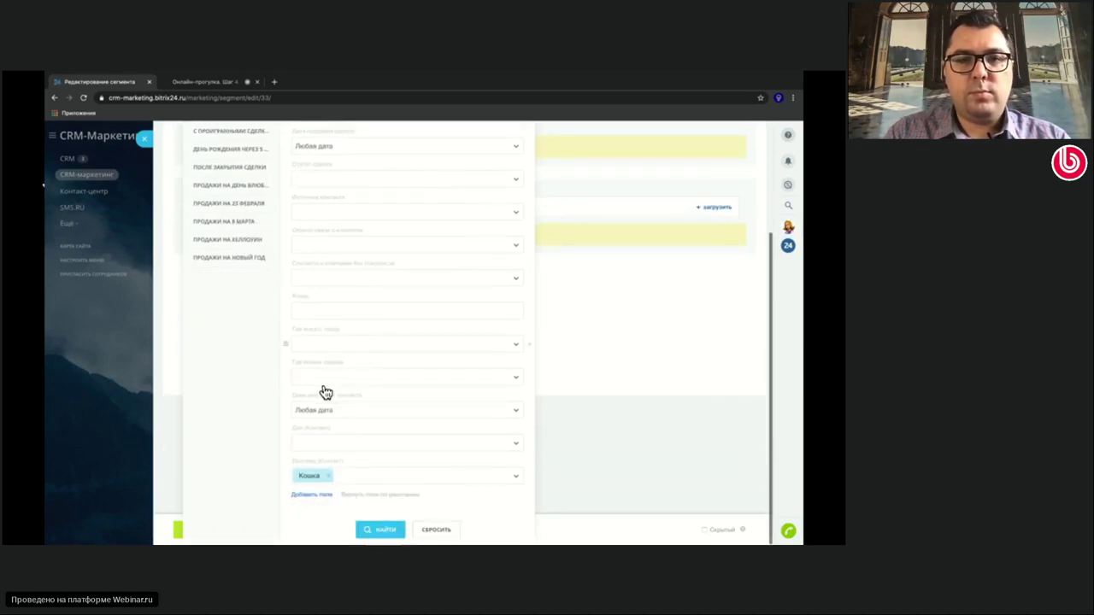
{"action": "left_click", "coordinate": [312, 495]}
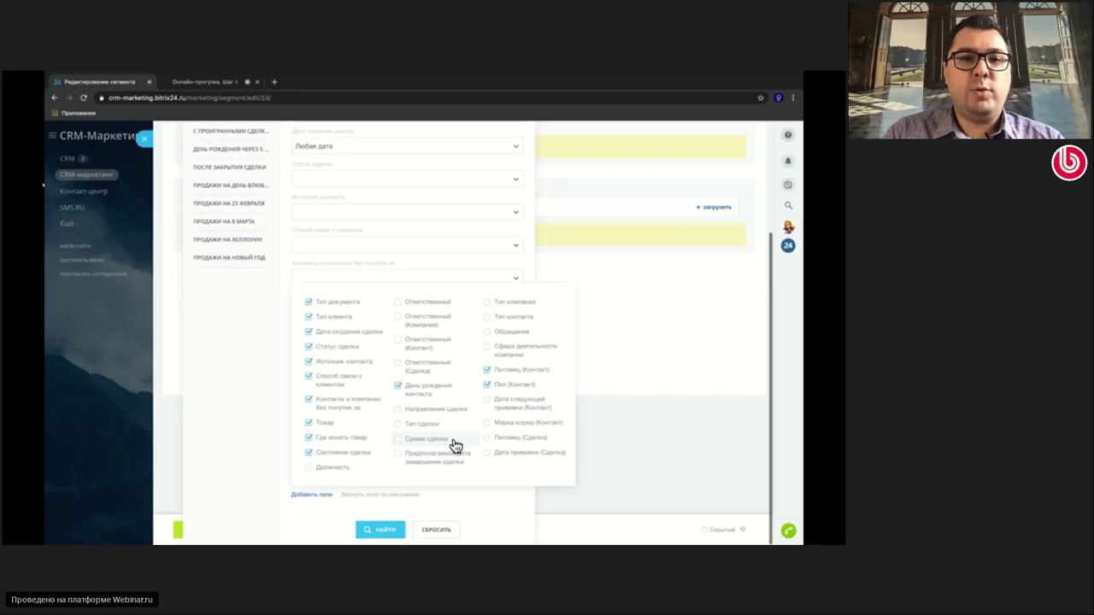
{"action": "left_click", "coordinate": [455, 261]}
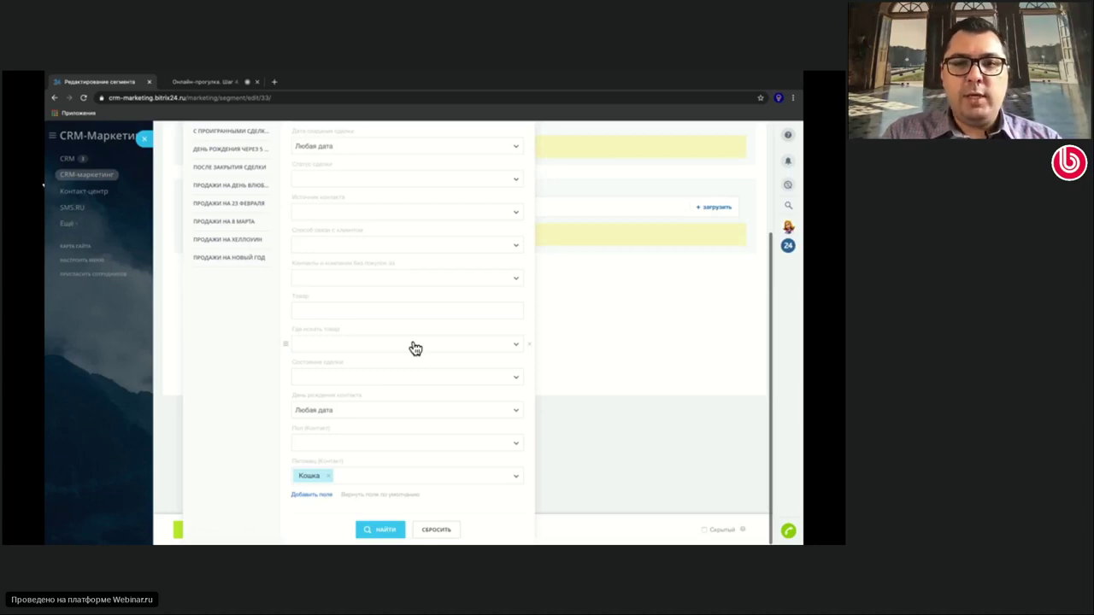
{"action": "left_click", "coordinate": [515, 381]}
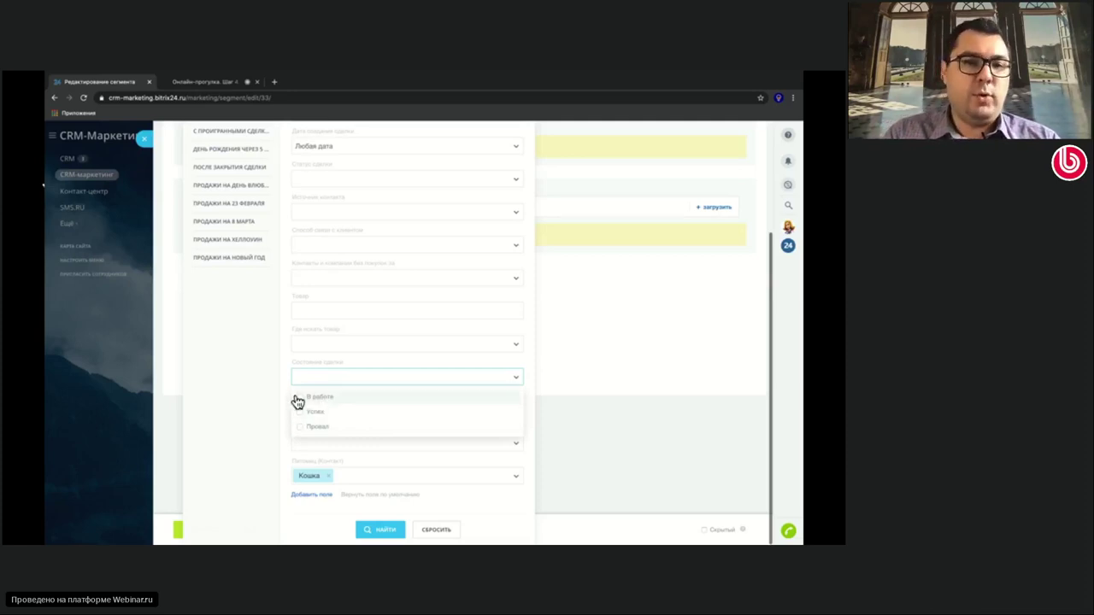
{"action": "left_click", "coordinate": [351, 366]}
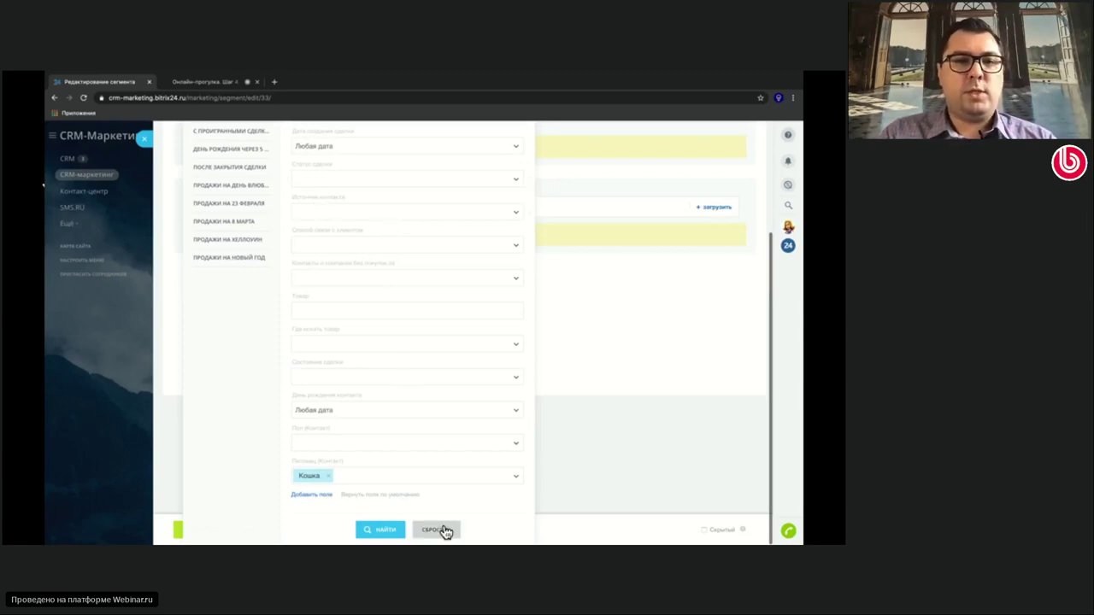
{"action": "left_click", "coordinate": [543, 495]}
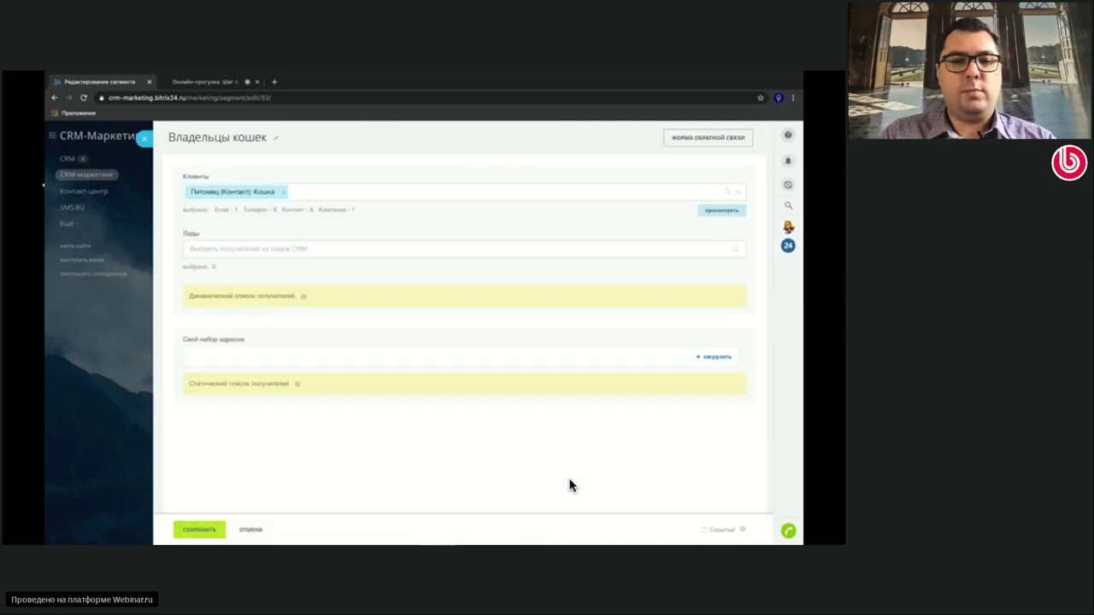
Save the Владельцы кошек segment, then create a fresh segment from the Сегменты list
{"action": "left_click", "coordinate": [209, 533]}
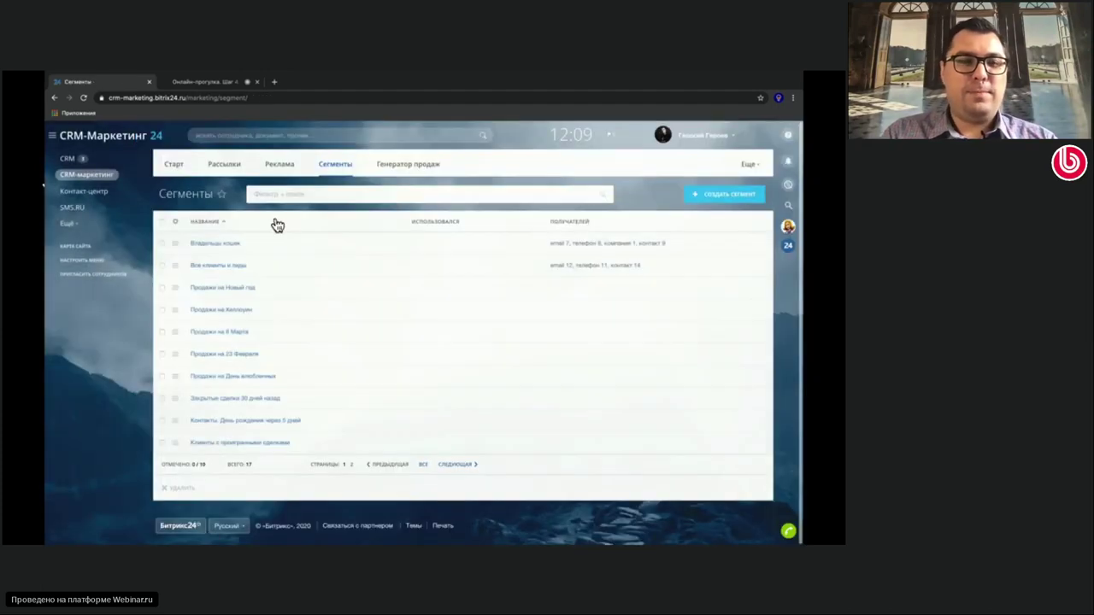
{"action": "left_click", "coordinate": [219, 165]}
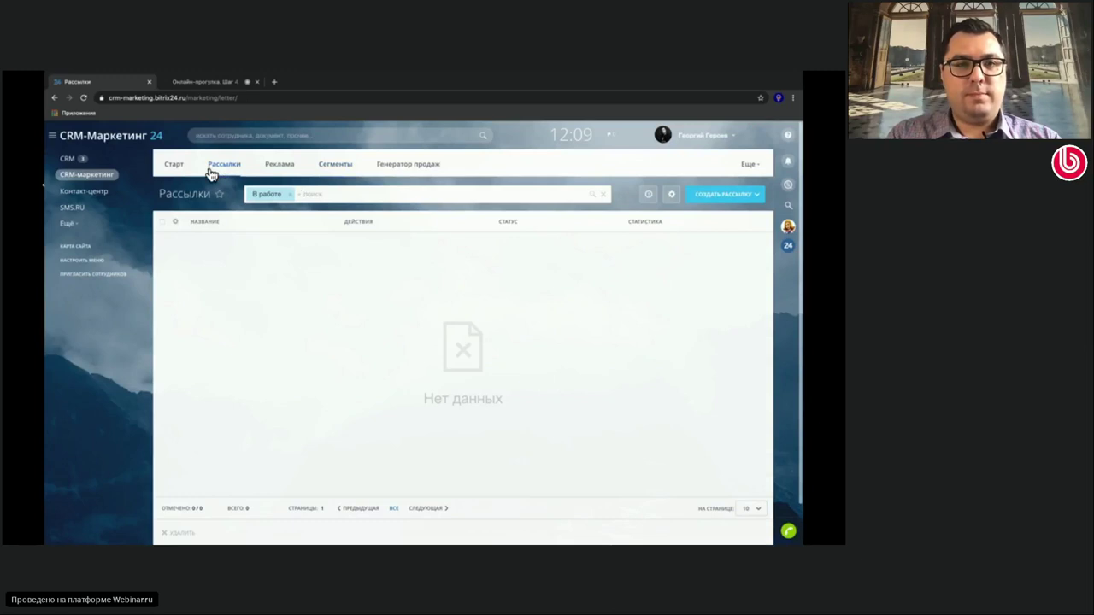
{"action": "left_click", "coordinate": [335, 169]}
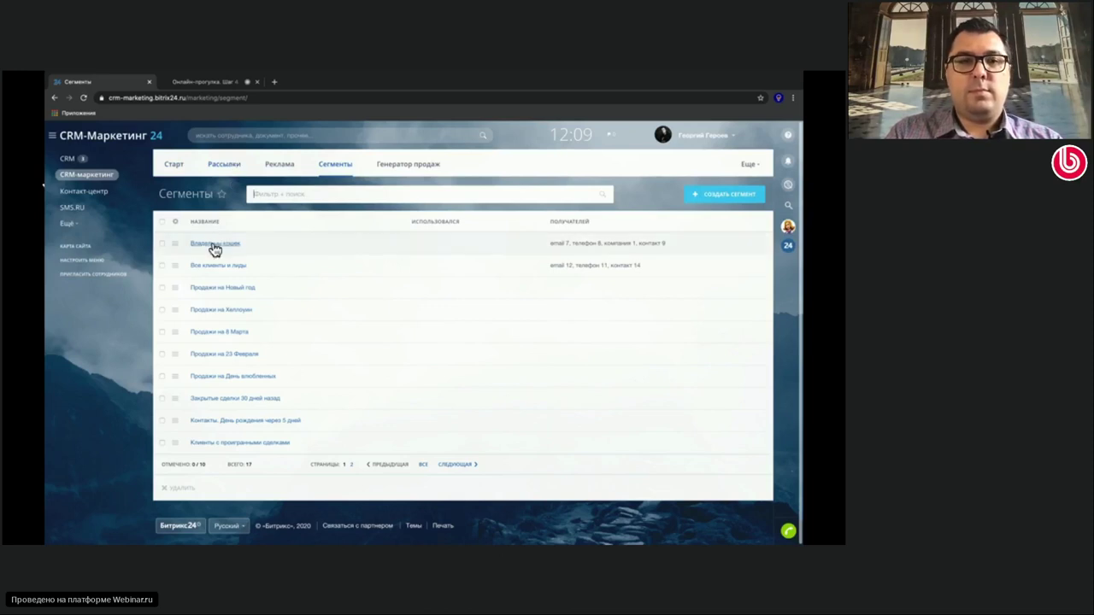
{"action": "left_click", "coordinate": [726, 201]}
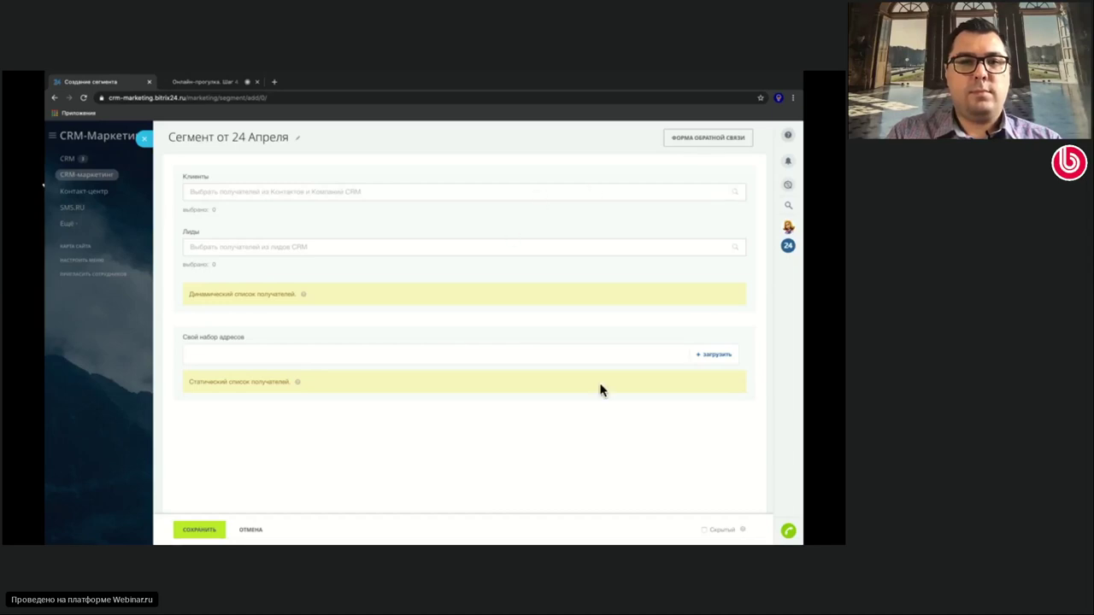
Look at the own-address upload panel twice, then cancel the new segment unsaved
{"action": "left_click", "coordinate": [704, 355]}
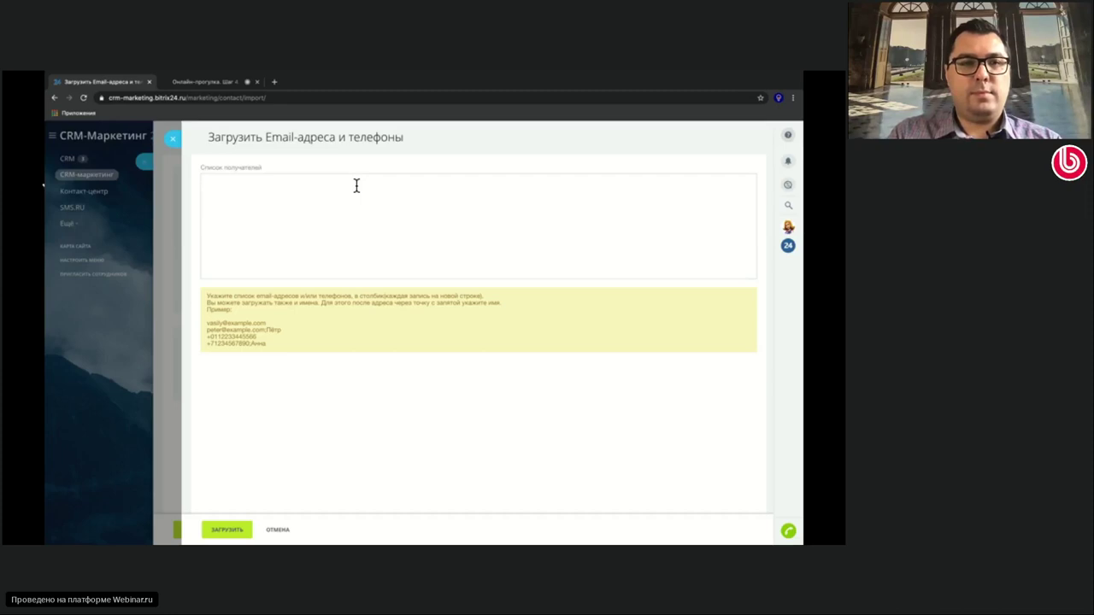
{"action": "left_click", "coordinate": [175, 139]}
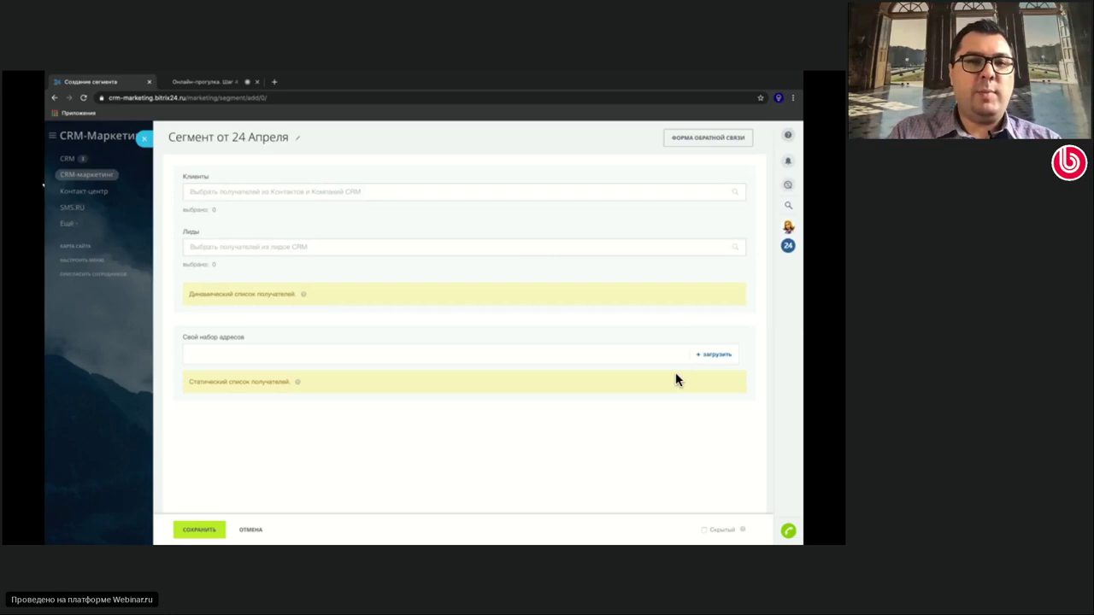
{"action": "left_click", "coordinate": [706, 357]}
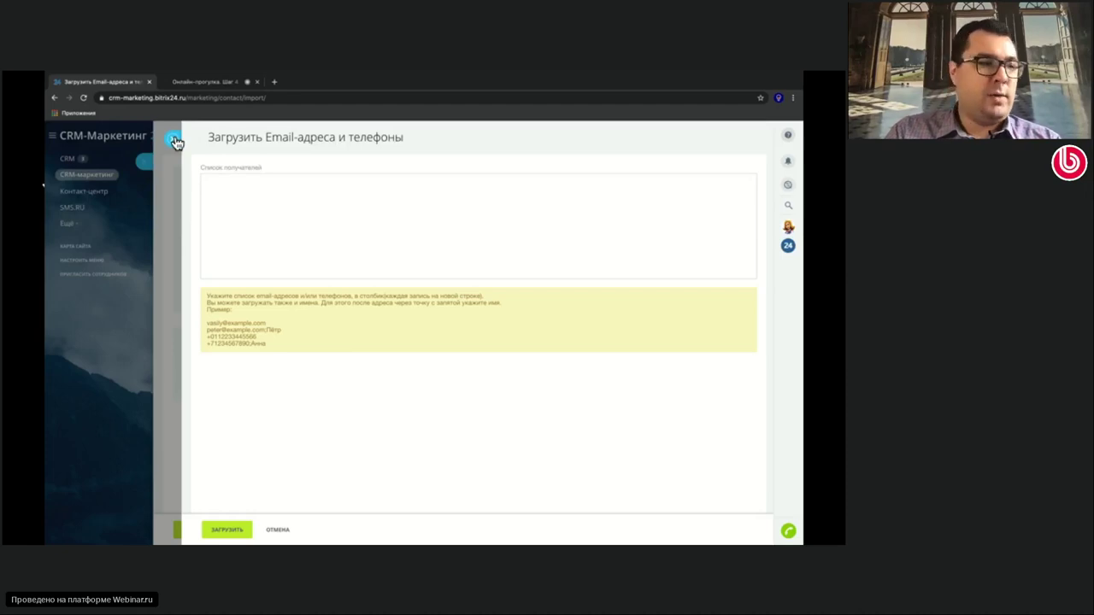
{"action": "left_click", "coordinate": [174, 141]}
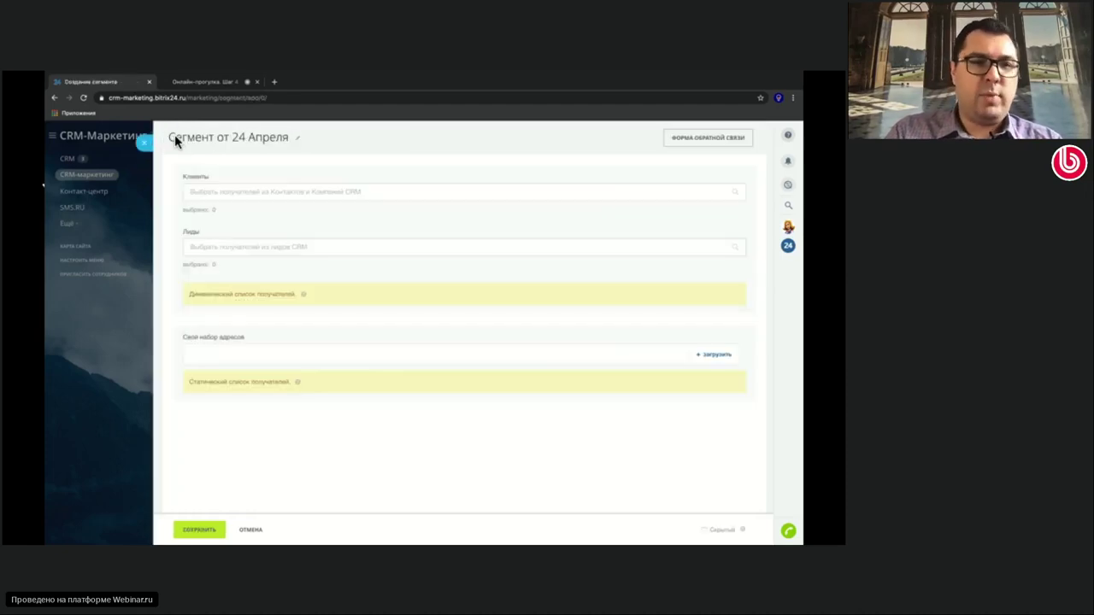
{"action": "left_click", "coordinate": [254, 531]}
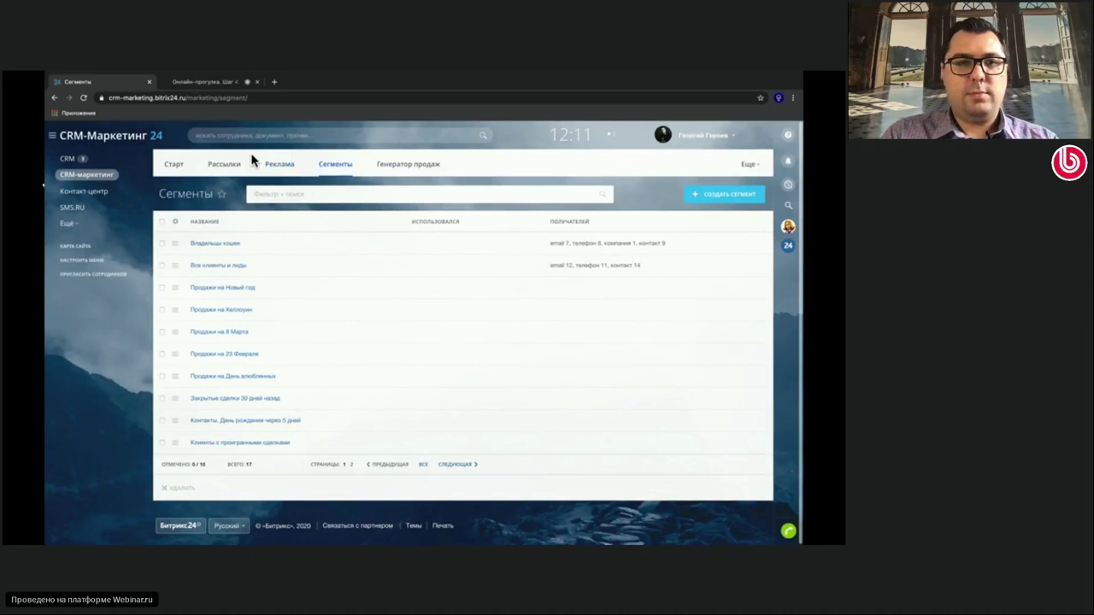
From the marketing Старт page, begin a new Email рассылка
{"action": "left_click", "coordinate": [225, 165]}
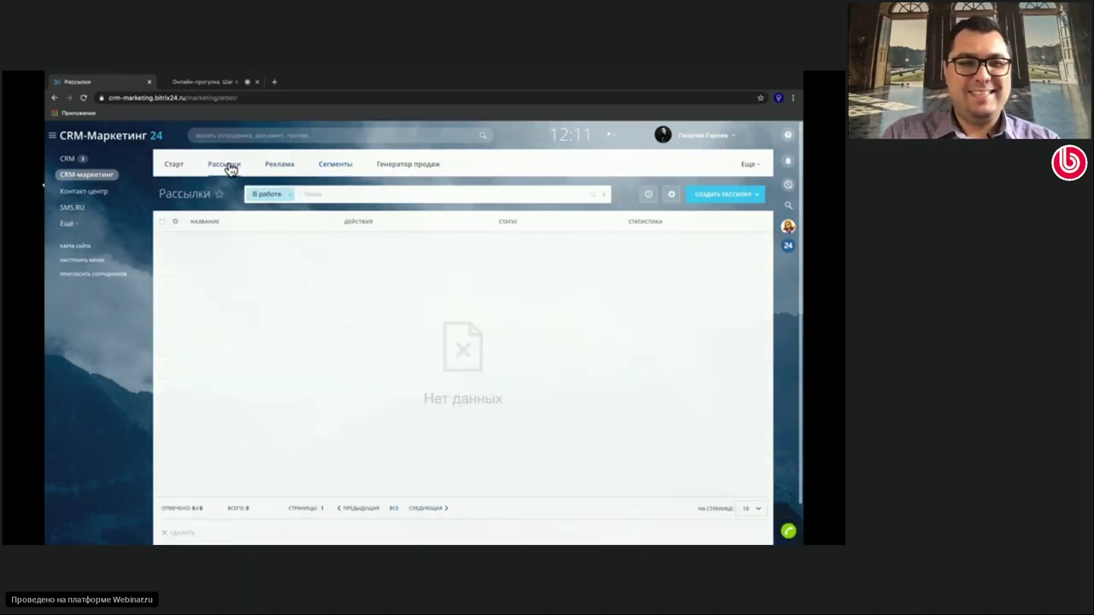
{"action": "left_click", "coordinate": [174, 165]}
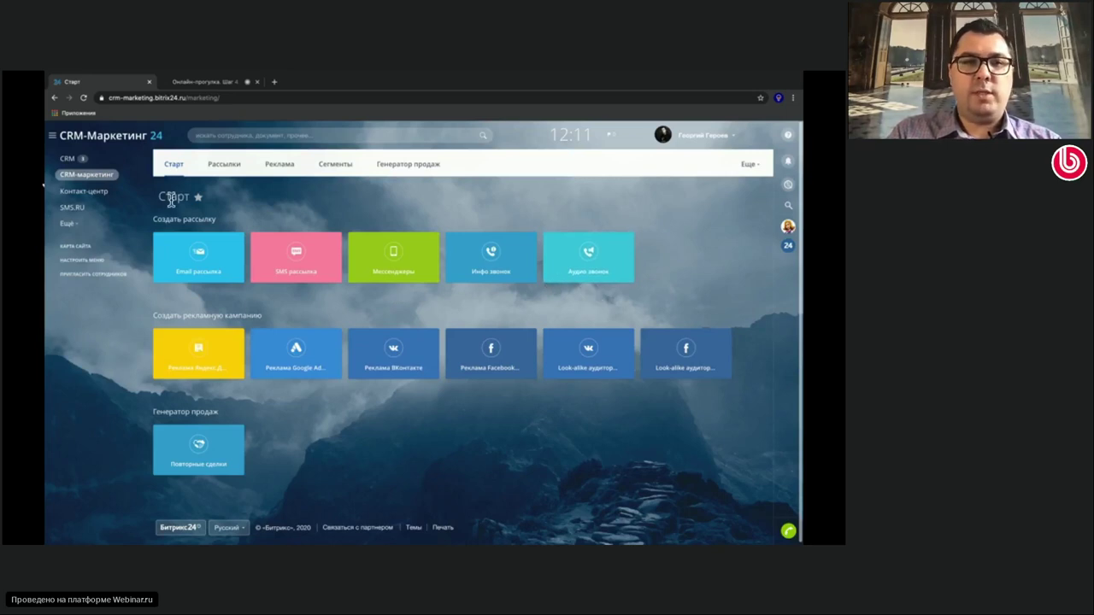
{"action": "left_click", "coordinate": [211, 271]}
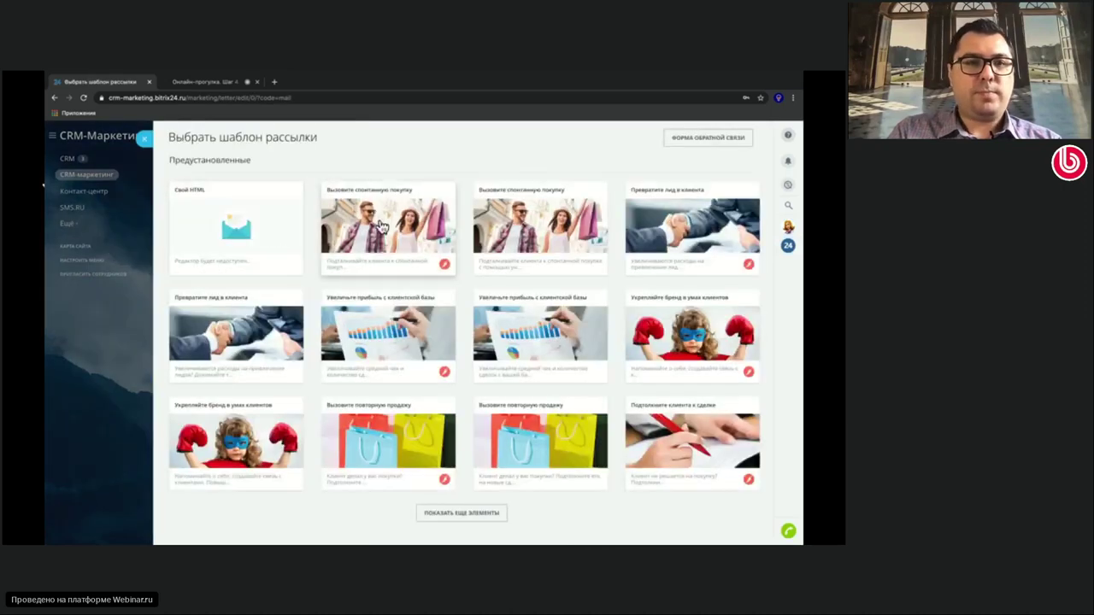
Use the Вызовите спонтанную покупку template and replace Все клиенты и лиды with segment Владельцы кошек
{"action": "left_click", "coordinate": [381, 225]}
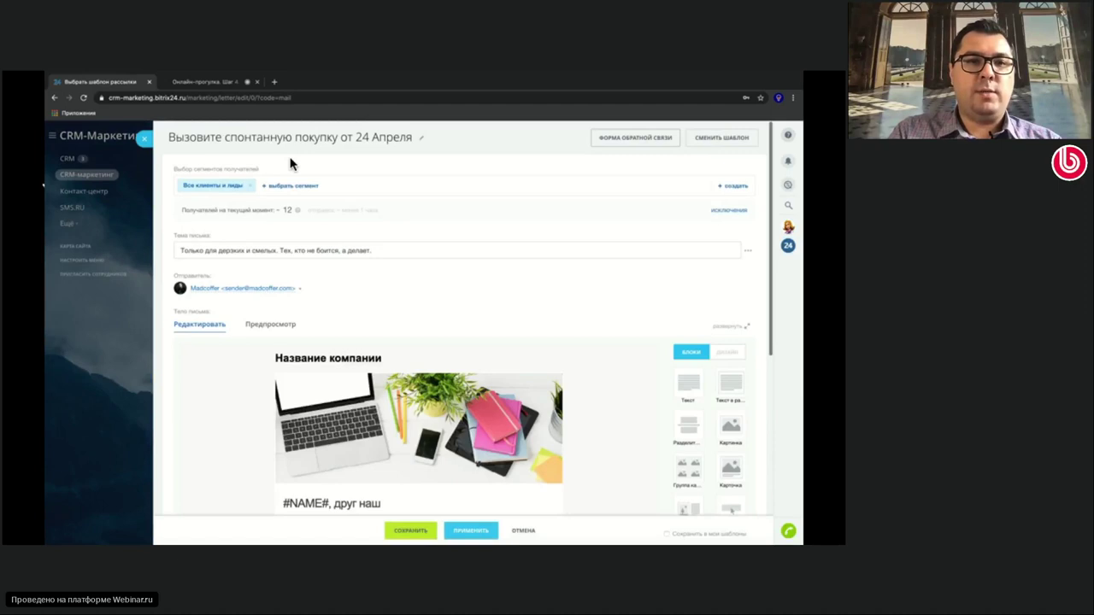
{"action": "left_click", "coordinate": [251, 187]}
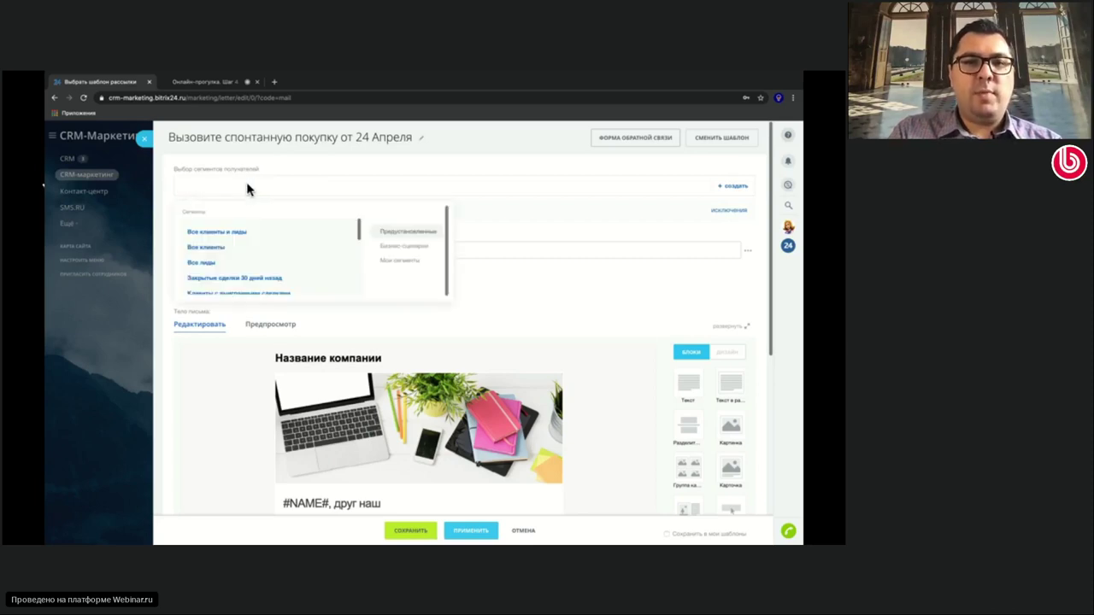
{"action": "scroll", "coordinate": [287, 256], "scroll_direction": "down", "scroll_amount": 4}
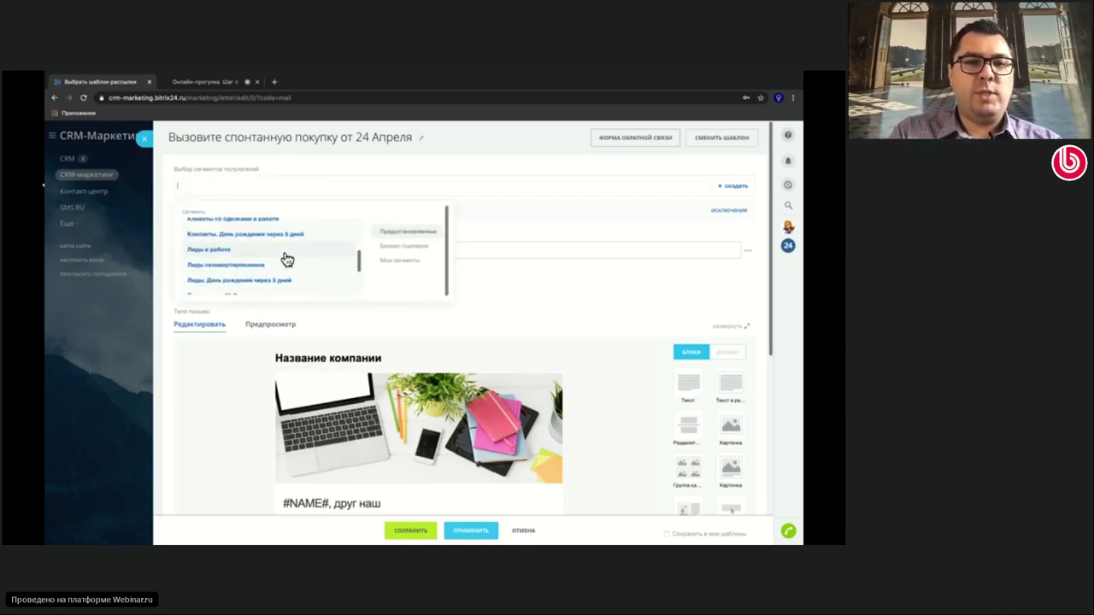
{"action": "left_click", "coordinate": [399, 259]}
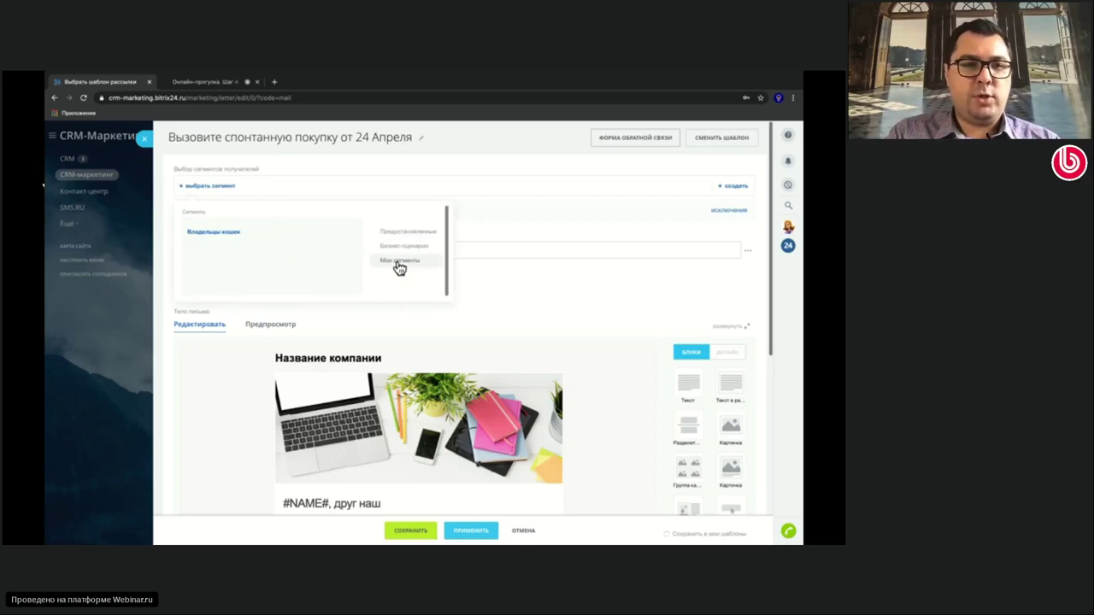
{"action": "left_click", "coordinate": [212, 235]}
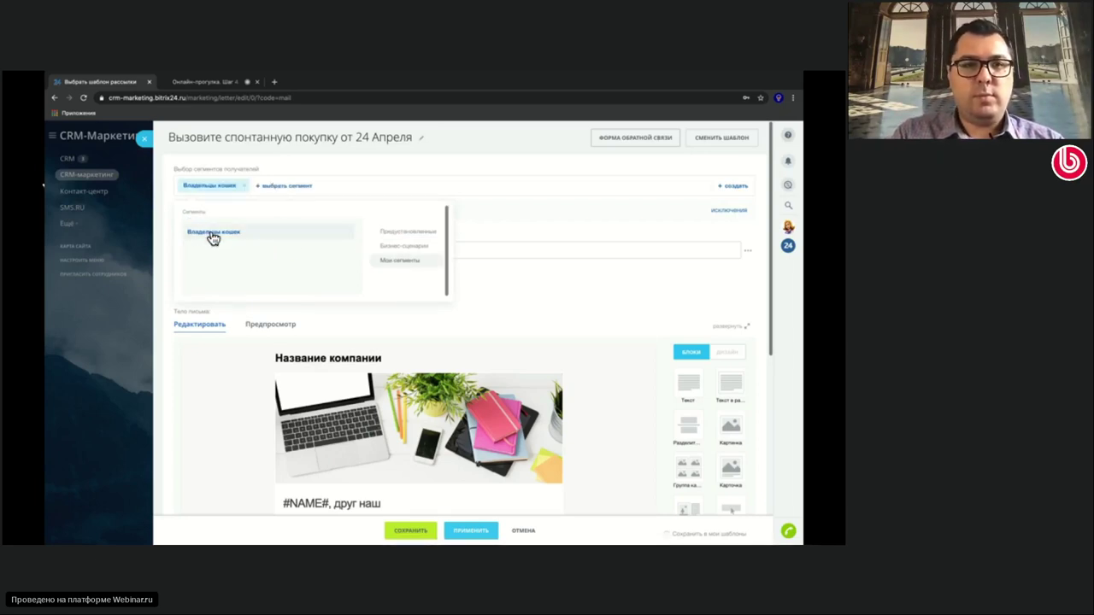
{"action": "left_click", "coordinate": [401, 158]}
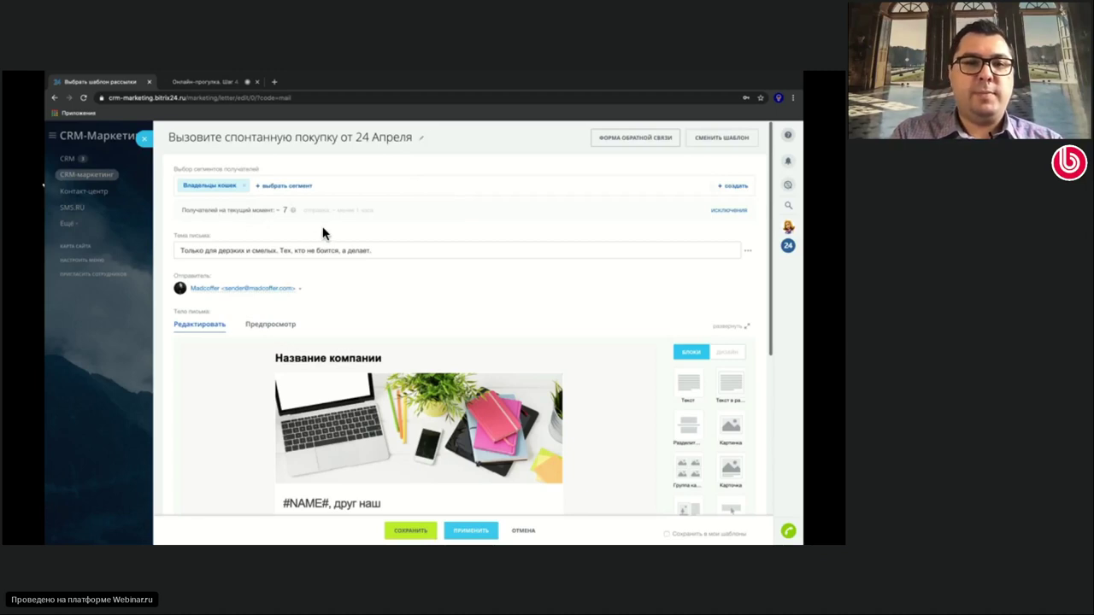
{"action": "scroll", "coordinate": [469, 299], "scroll_direction": "down", "scroll_amount": 2}
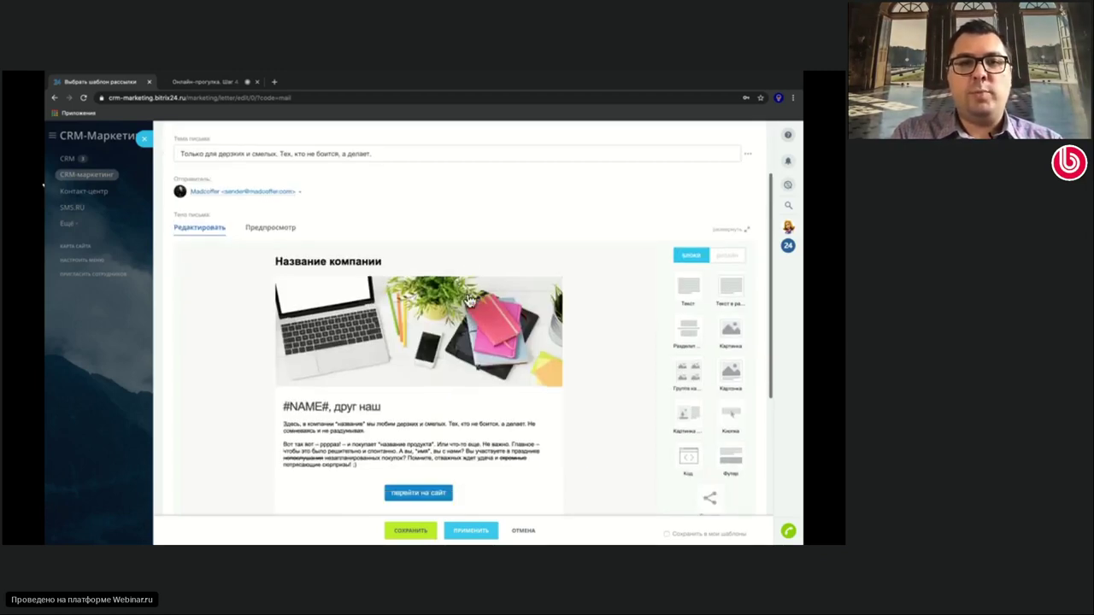
{"action": "scroll", "coordinate": [470, 299], "scroll_direction": "down", "scroll_amount": 3}
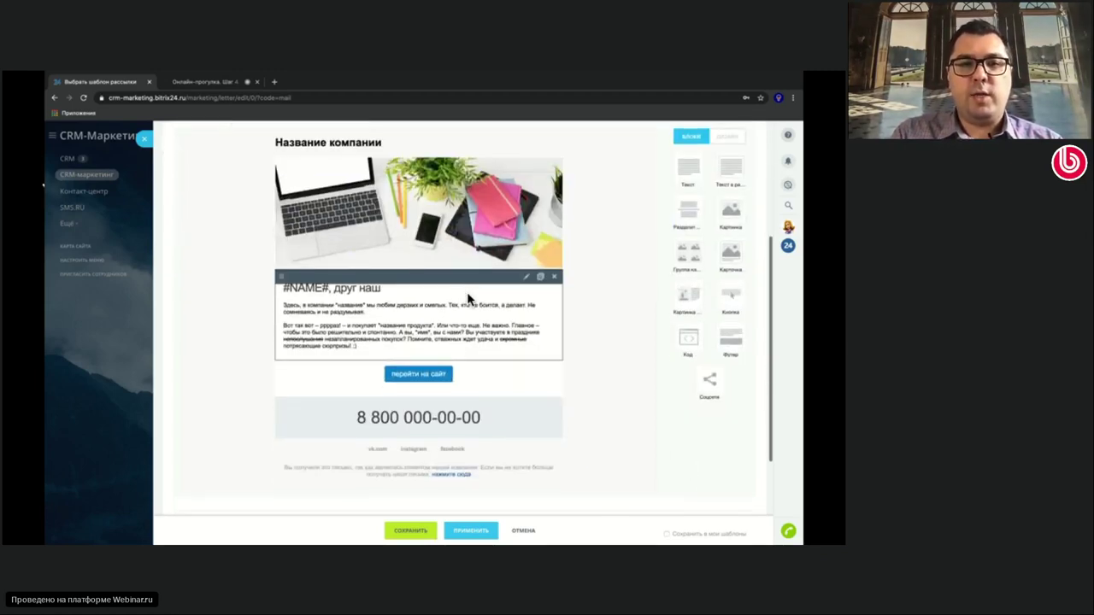
{"action": "scroll", "coordinate": [470, 299], "scroll_direction": "up", "scroll_amount": 2}
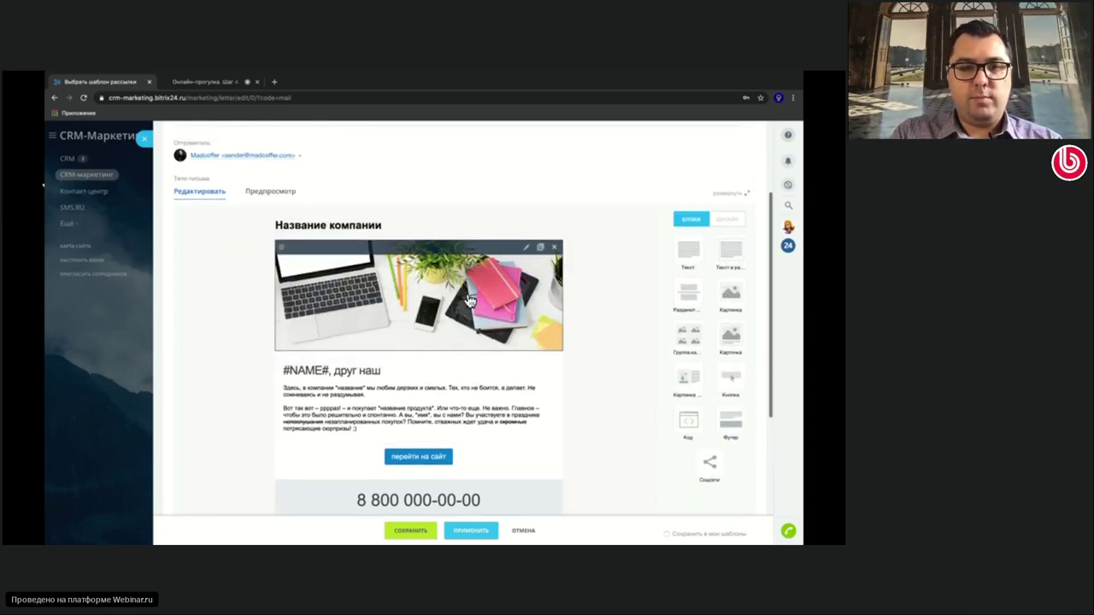
{"action": "scroll", "coordinate": [470, 299], "scroll_direction": "up", "scroll_amount": 2}
{"action": "scroll", "coordinate": [469, 300], "scroll_direction": "down", "scroll_amount": 3}
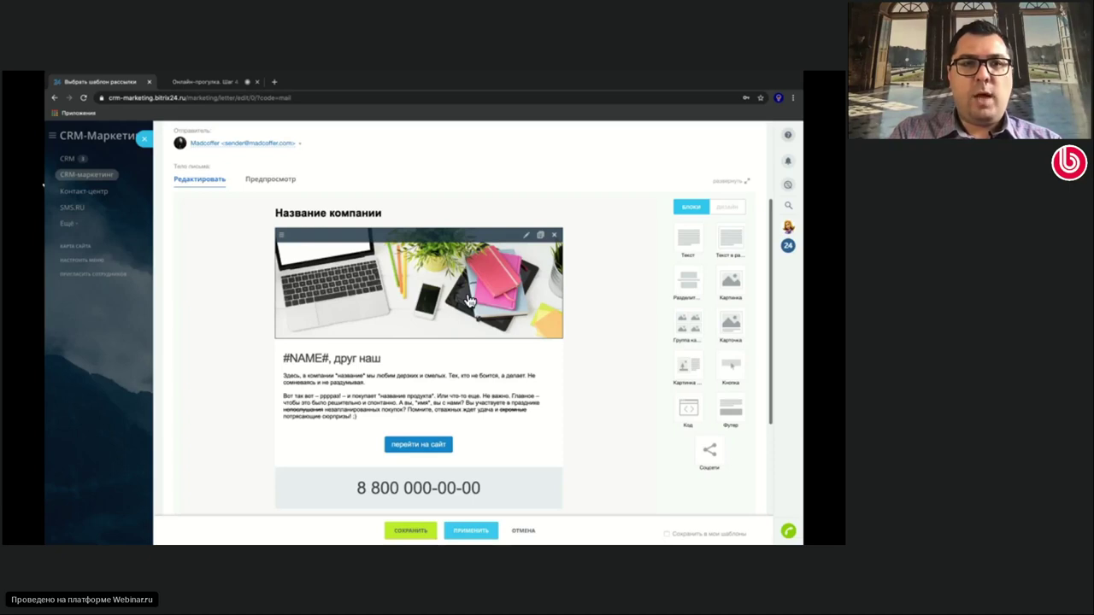
{"action": "scroll", "coordinate": [469, 301], "scroll_direction": "up", "scroll_amount": 3}
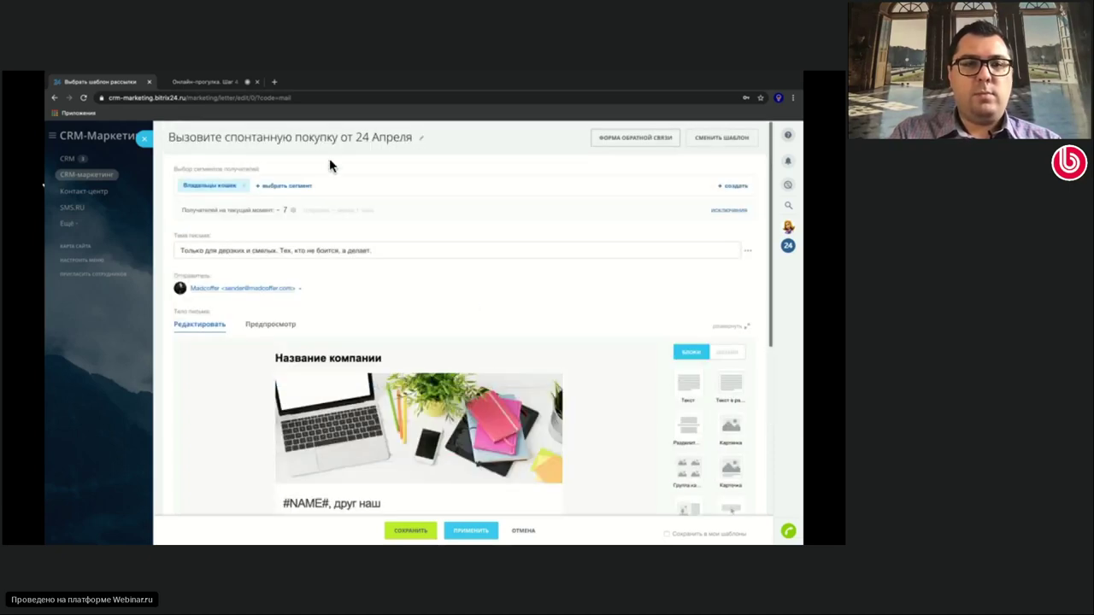
{"action": "left_click", "coordinate": [295, 184]}
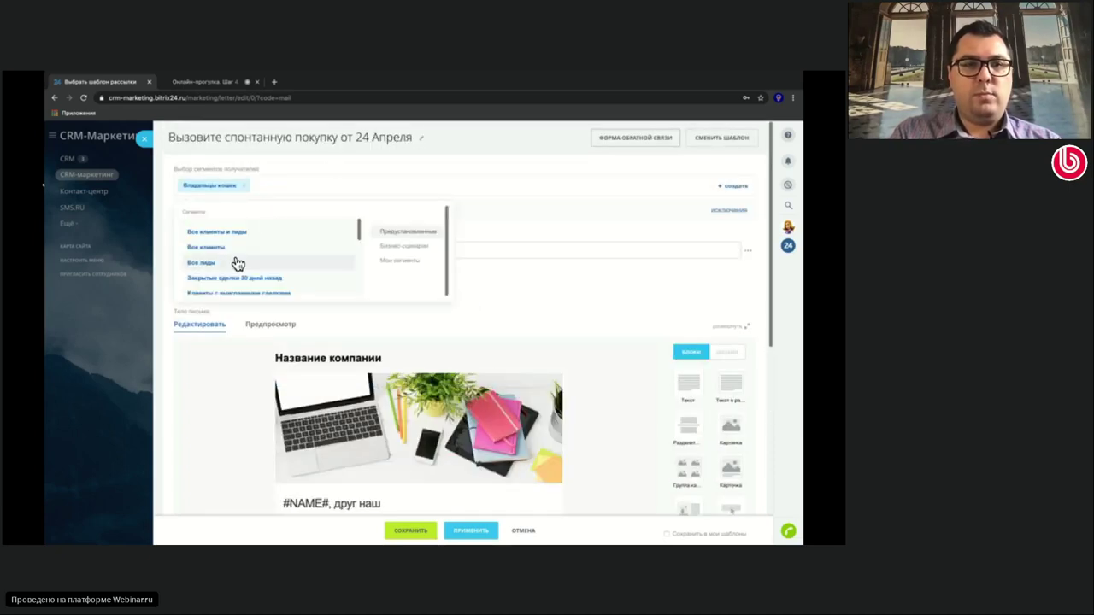
{"action": "scroll", "coordinate": [239, 262], "scroll_direction": "down", "scroll_amount": 2}
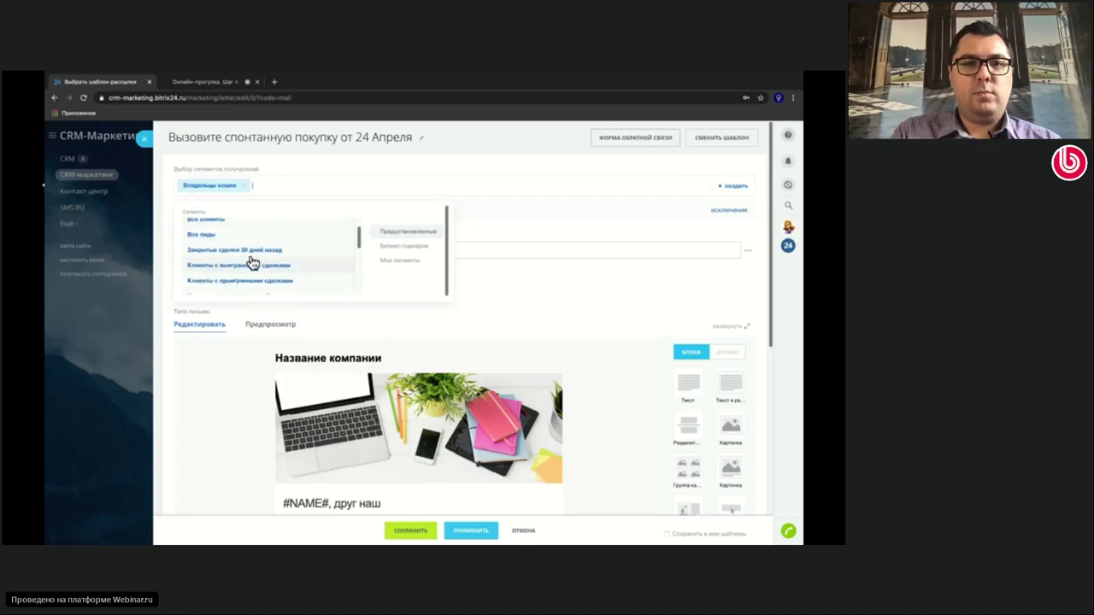
{"action": "left_click", "coordinate": [243, 267]}
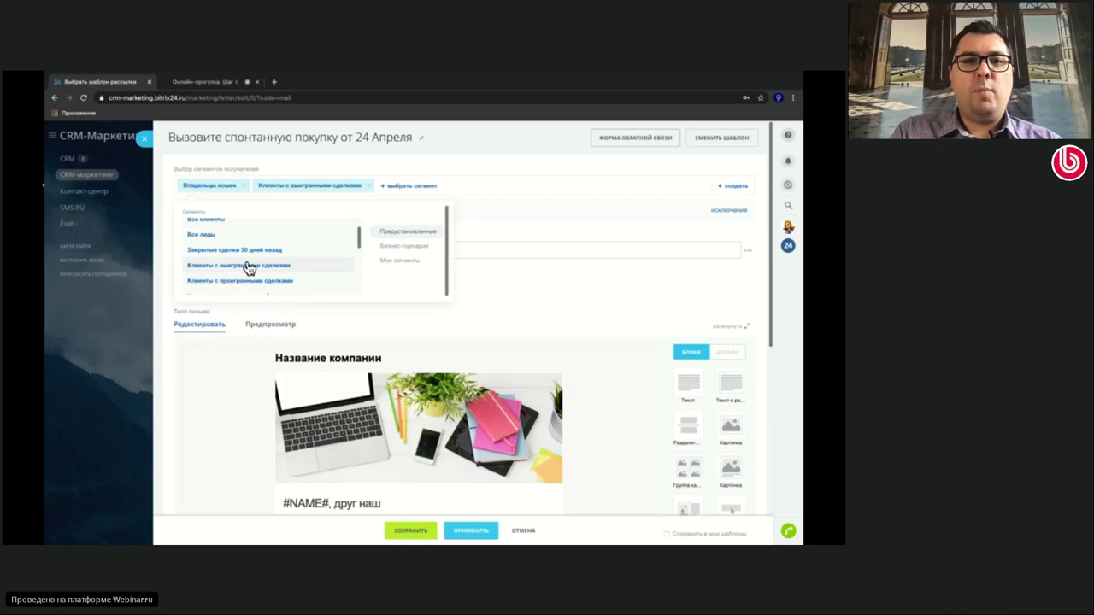
{"action": "left_click", "coordinate": [448, 163]}
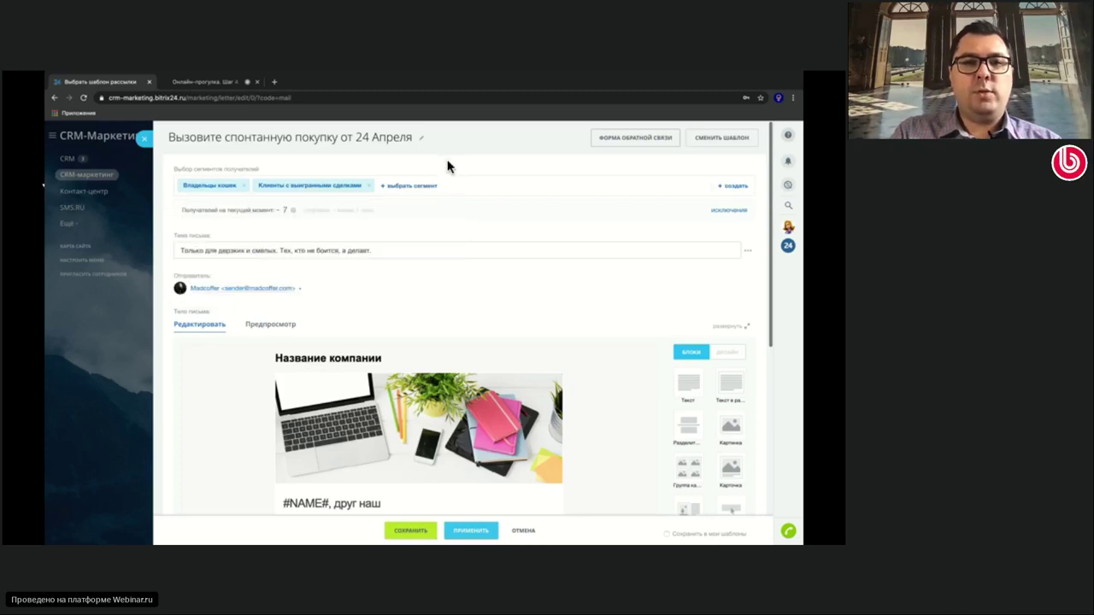
{"action": "left_click", "coordinate": [373, 187]}
{"action": "left_click", "coordinate": [243, 186]}
{"action": "left_click", "coordinate": [212, 185]}
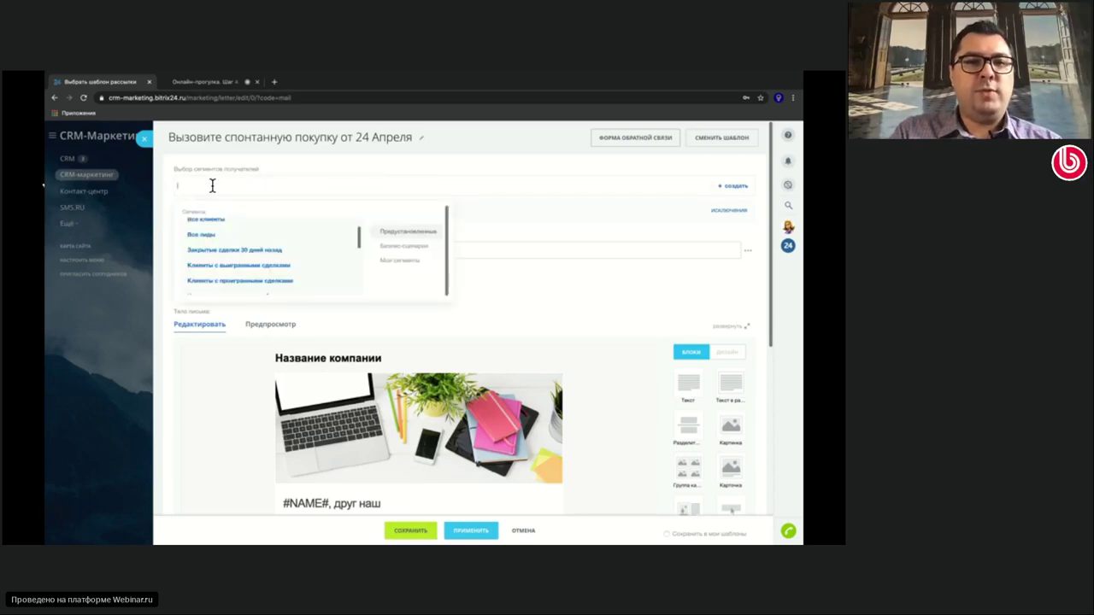
{"action": "scroll", "coordinate": [246, 243], "scroll_direction": "up", "scroll_amount": 1}
{"action": "left_click", "coordinate": [247, 236]}
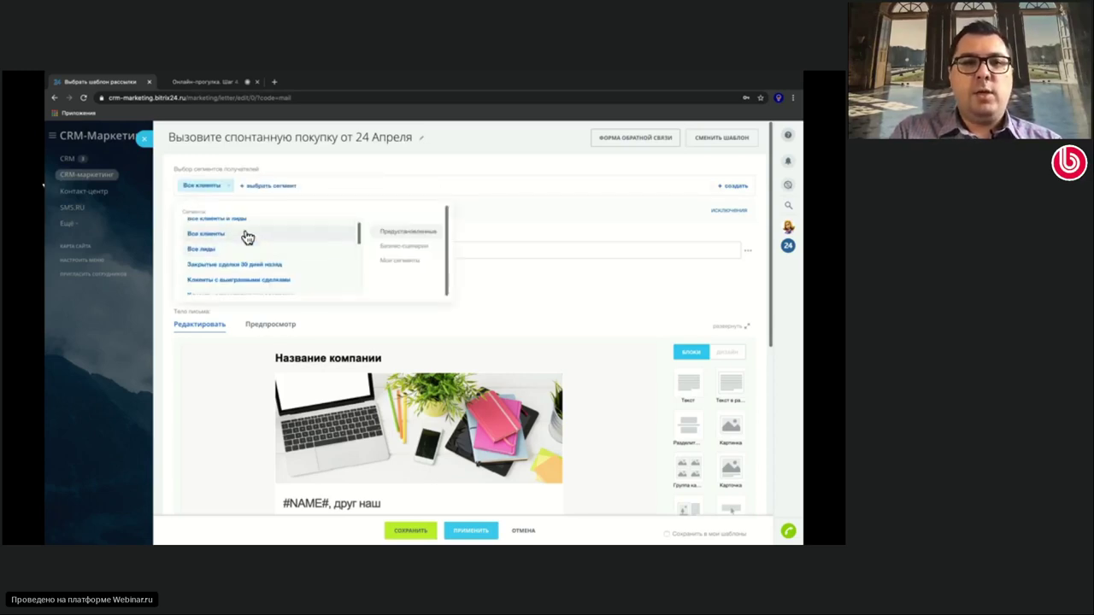
{"action": "left_click", "coordinate": [370, 164]}
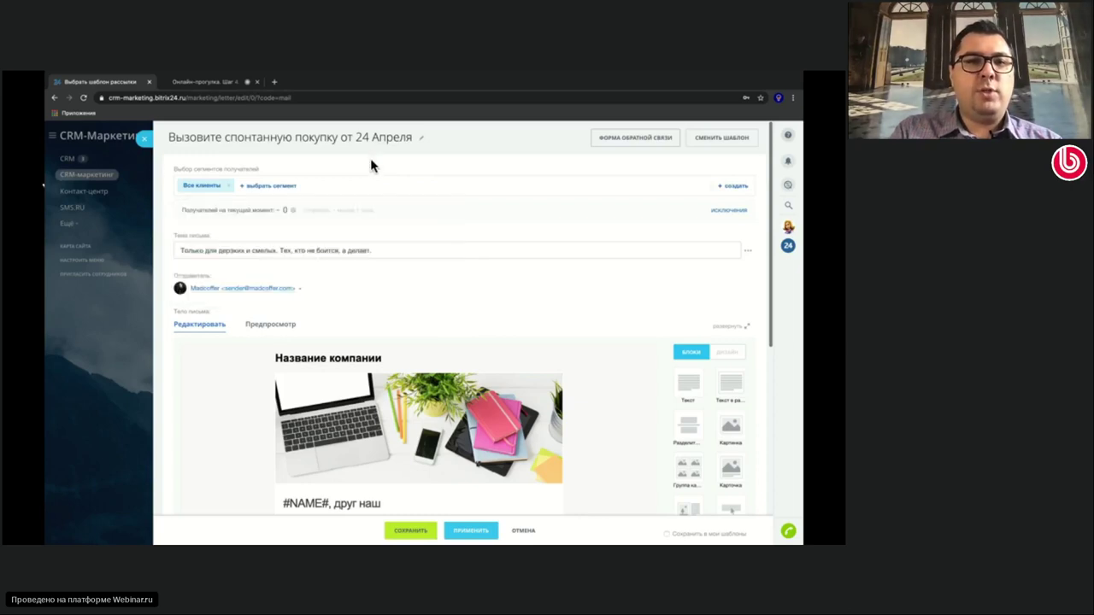
{"action": "left_click", "coordinate": [728, 210]}
{"action": "left_click", "coordinate": [232, 253]}
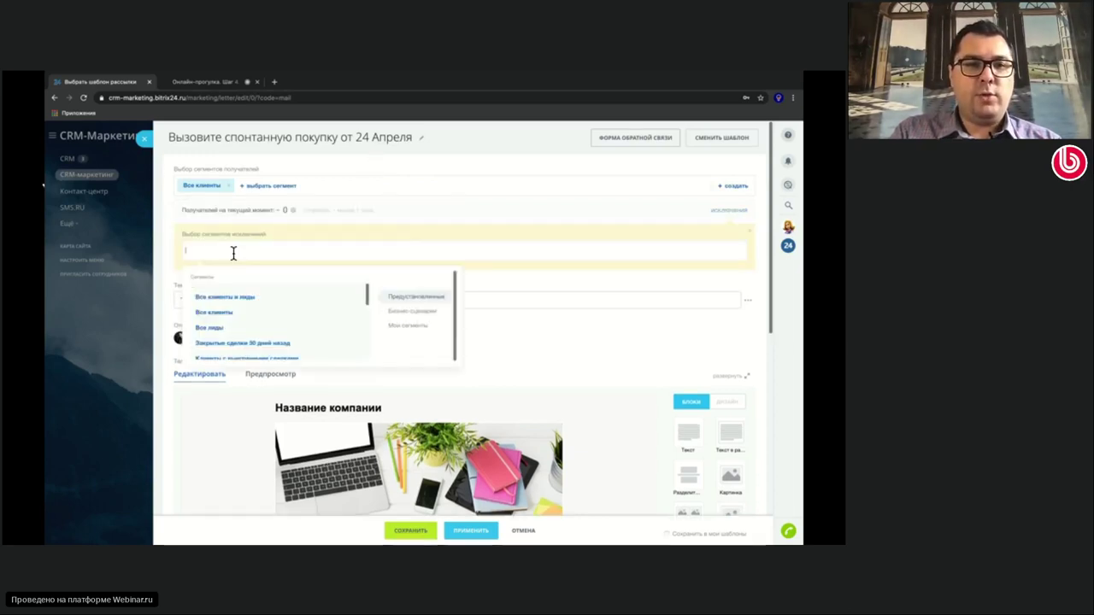
{"action": "left_click", "coordinate": [403, 327]}
{"action": "left_click", "coordinate": [224, 299]}
{"action": "left_click", "coordinate": [391, 218]}
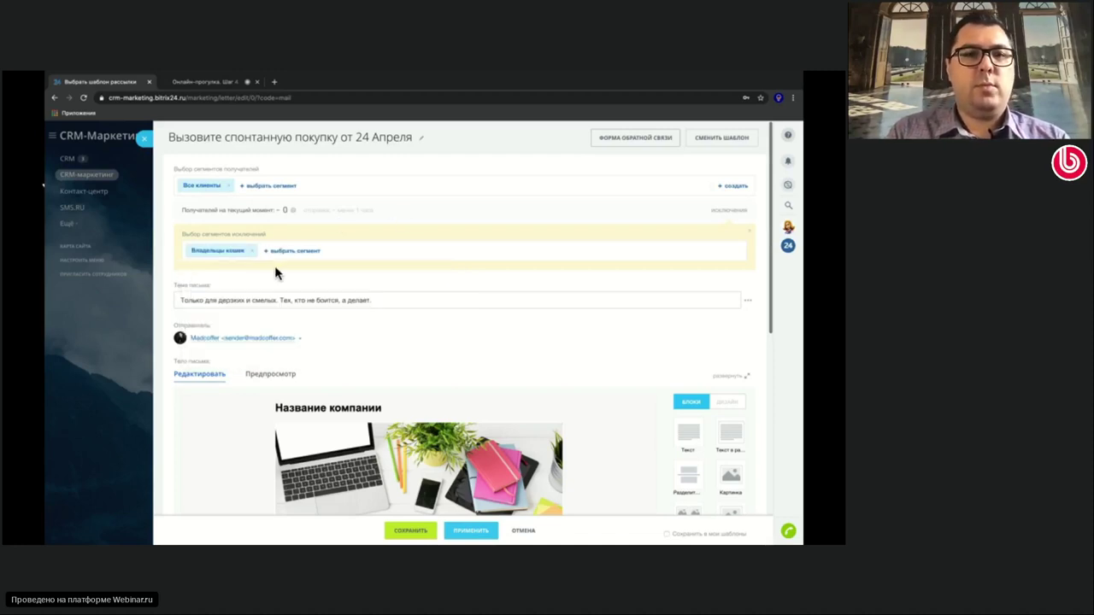
{"action": "left_click", "coordinate": [247, 254]}
{"action": "left_click", "coordinate": [227, 185]}
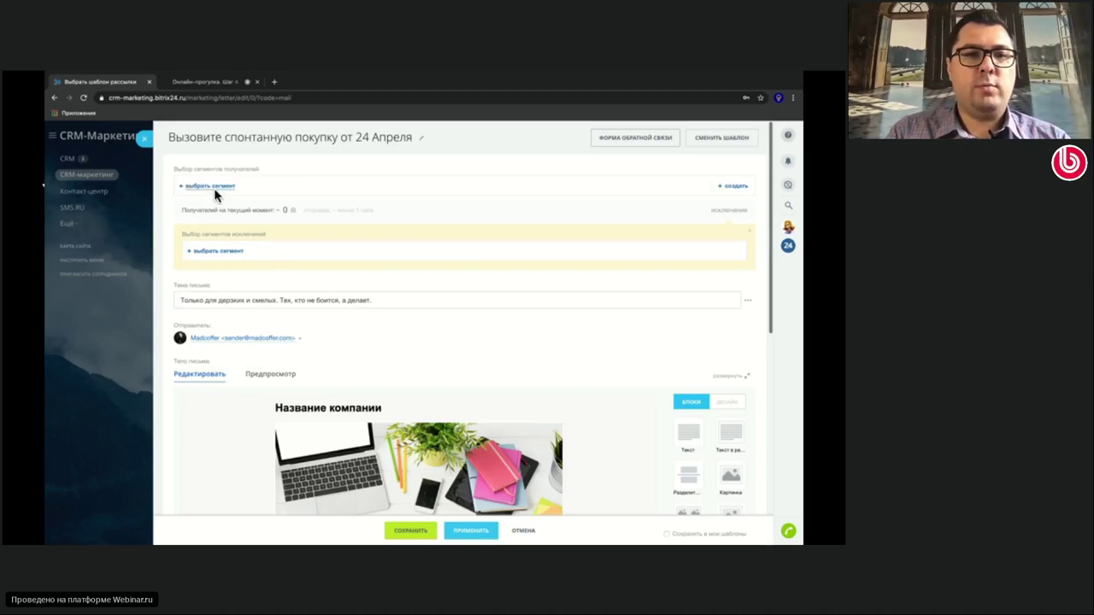
{"action": "left_click", "coordinate": [214, 189]}
{"action": "left_click", "coordinate": [415, 261]}
{"action": "left_click", "coordinate": [227, 242]}
{"action": "left_click", "coordinate": [427, 163]}
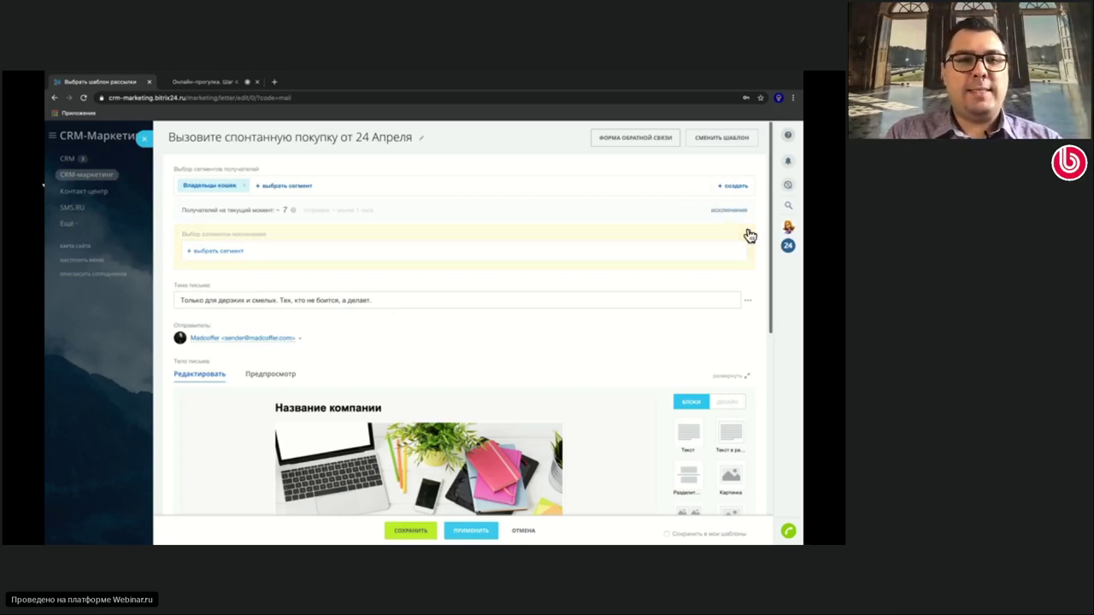
{"action": "left_click", "coordinate": [728, 210]}
Add a Текст block directly below the letter's header banner image
{"action": "scroll", "coordinate": [548, 306], "scroll_direction": "down", "scroll_amount": 1}
{"action": "scroll", "coordinate": [548, 307], "scroll_direction": "down", "scroll_amount": 1}
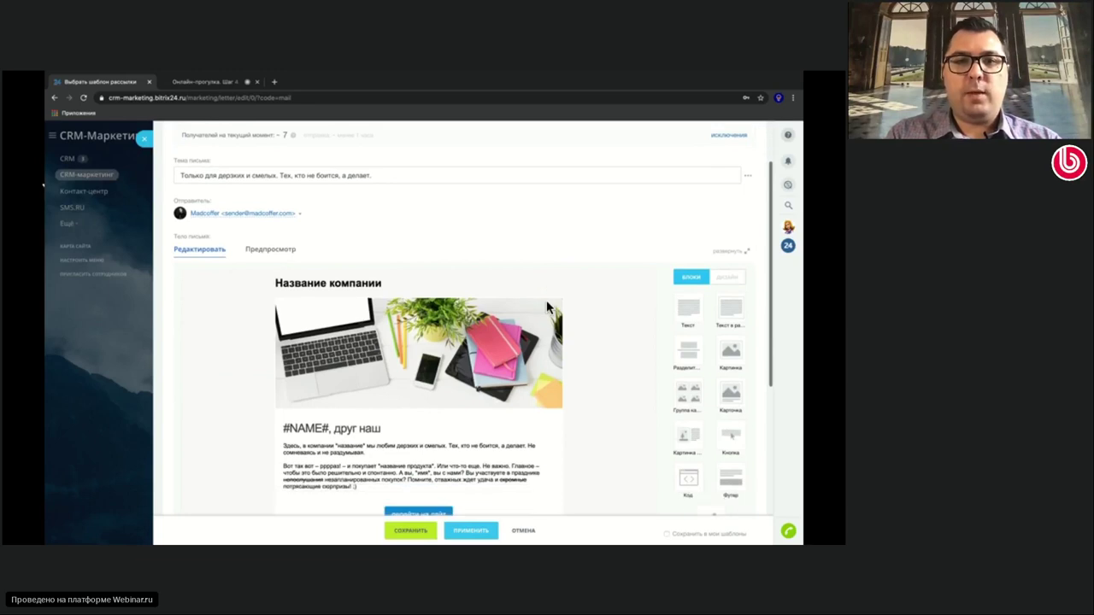
{"action": "scroll", "coordinate": [548, 306], "scroll_direction": "down", "scroll_amount": 2}
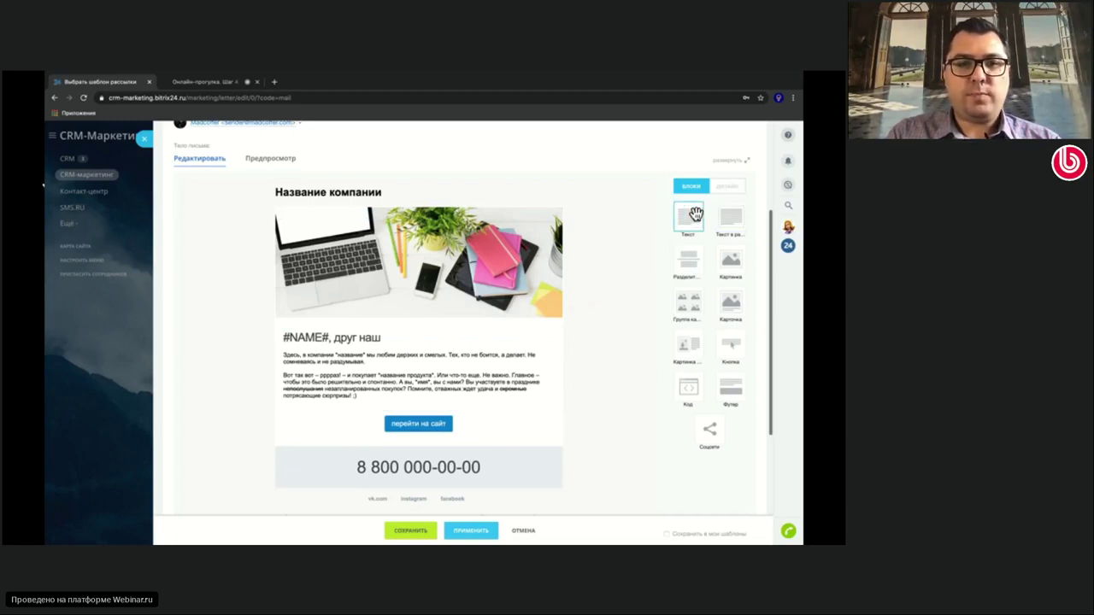
{"action": "left_click_drag", "start_coordinate": [694, 231], "coordinate": [459, 326]}
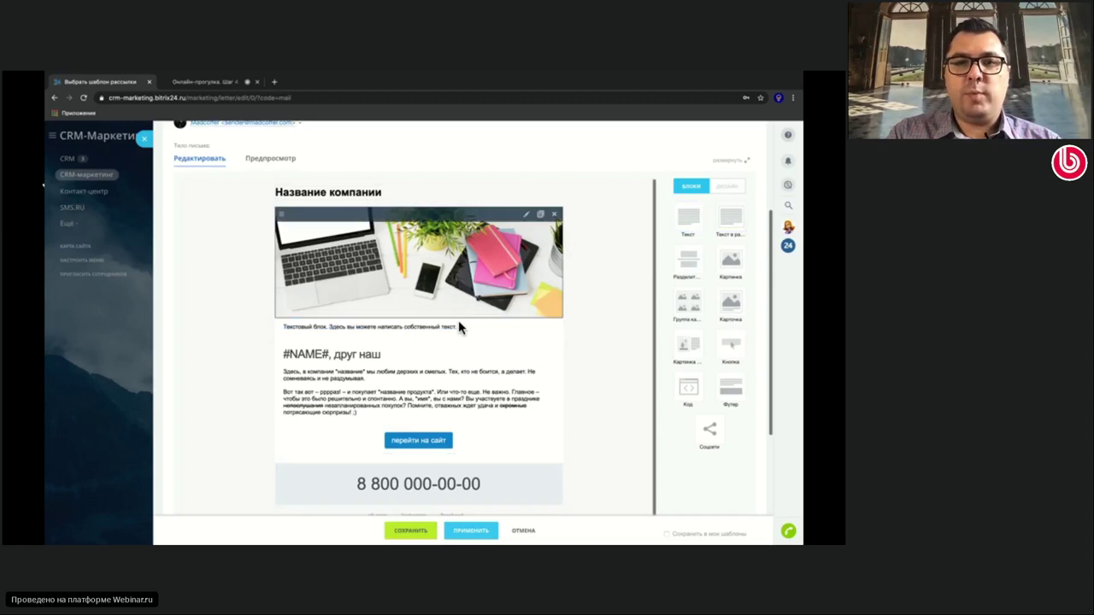
Replace the banner.png laptop image with a photo of a kitten beside a plate
{"action": "left_click", "coordinate": [527, 215]}
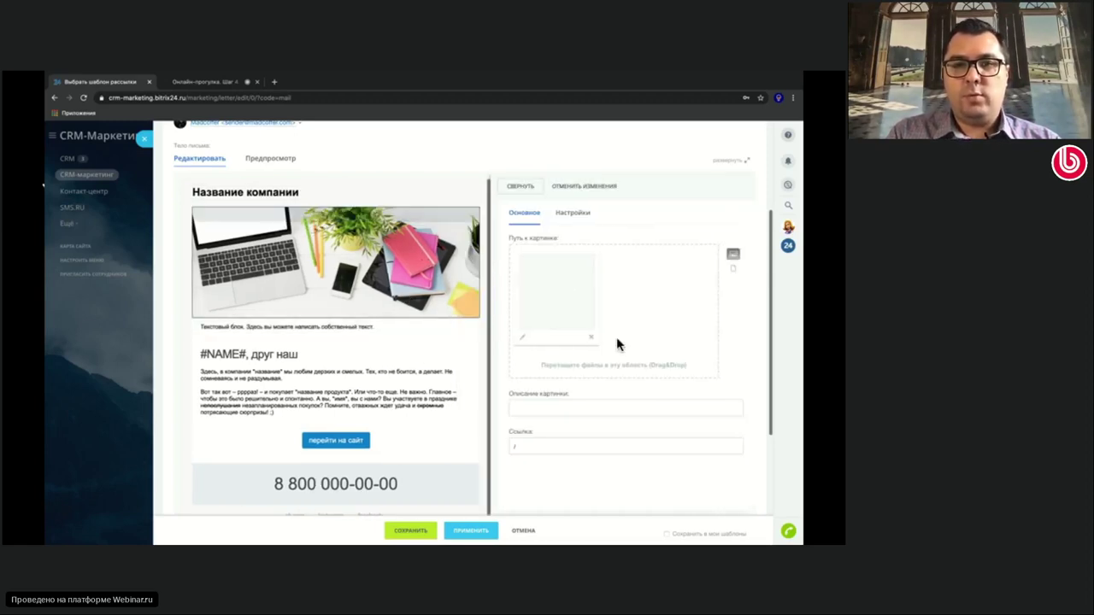
{"action": "left_click", "coordinate": [585, 341]}
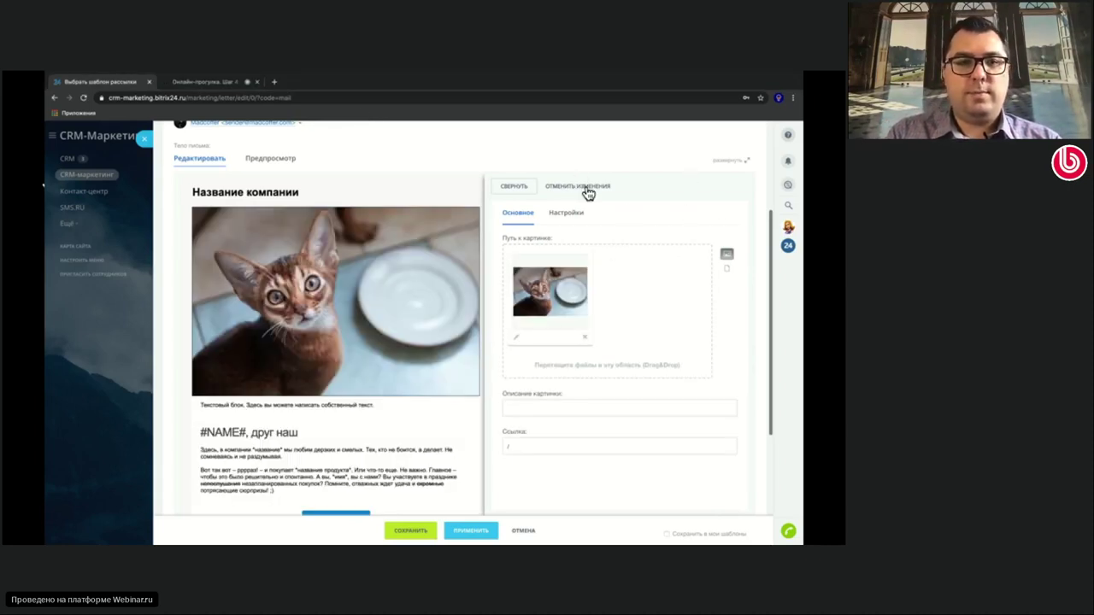
{"action": "left_click", "coordinate": [528, 190]}
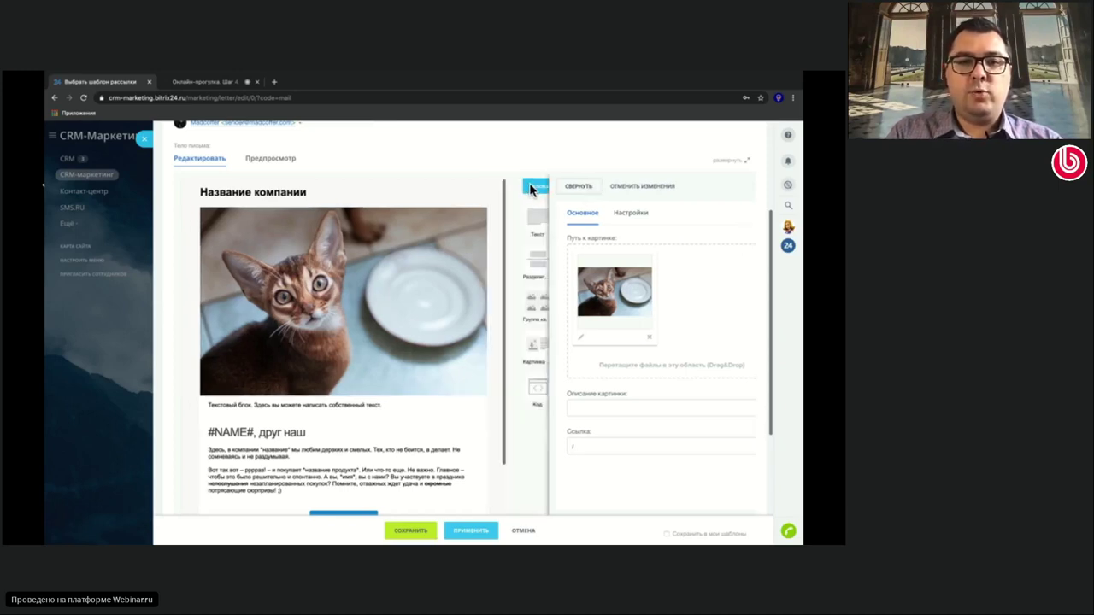
{"action": "scroll", "coordinate": [433, 333], "scroll_direction": "down", "scroll_amount": 2}
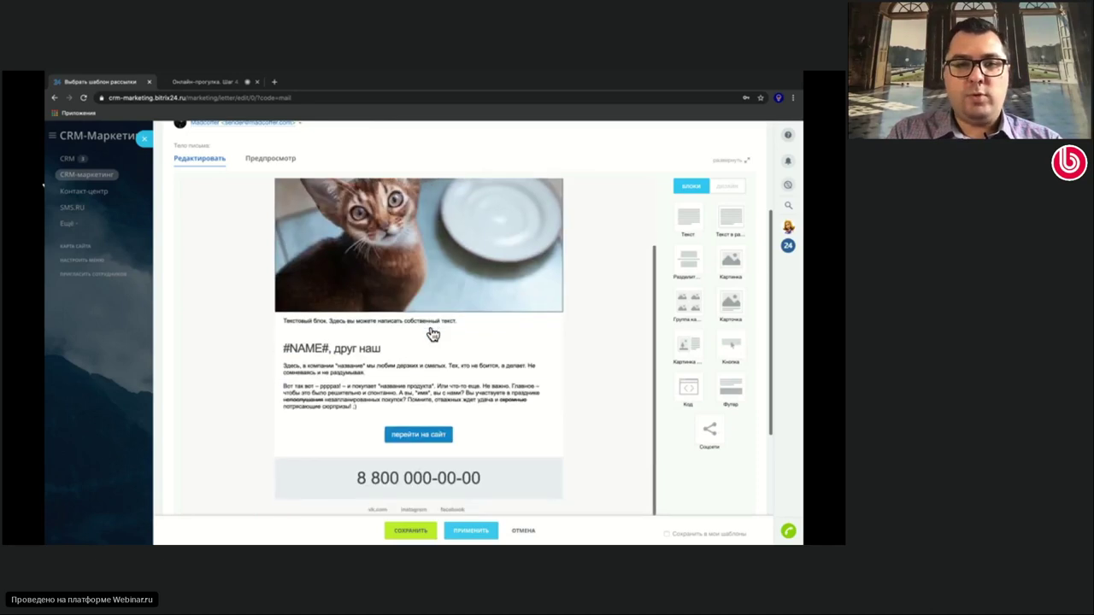
{"action": "scroll", "coordinate": [432, 333], "scroll_direction": "down", "scroll_amount": 1}
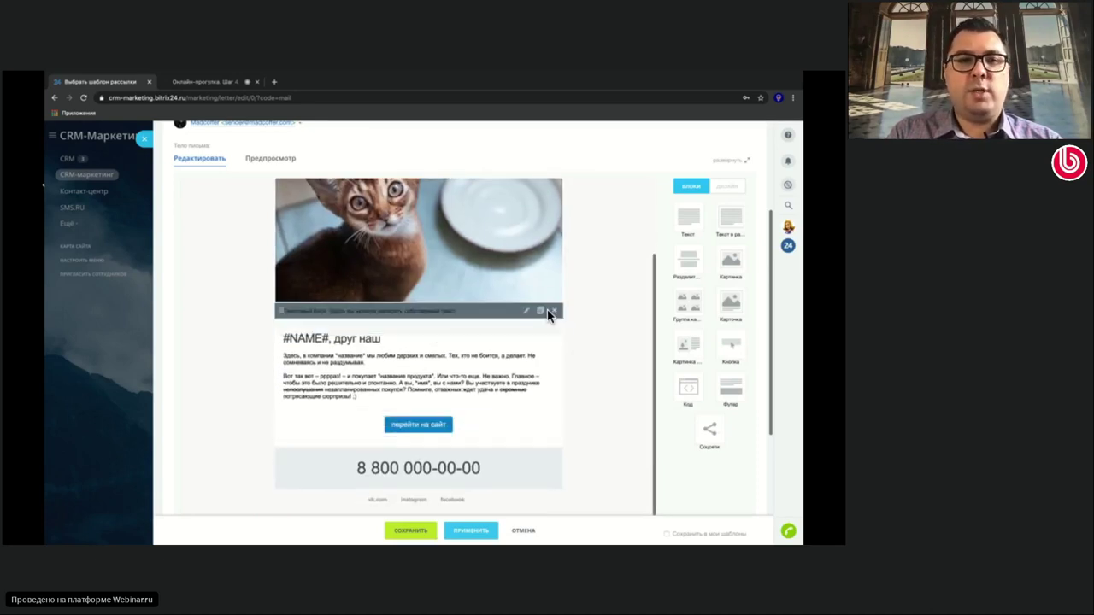
Open the greeting text block in the letter for editing
{"action": "scroll", "coordinate": [547, 312], "scroll_direction": "up", "scroll_amount": 3}
{"action": "scroll", "coordinate": [666, 244], "scroll_direction": "up", "scroll_amount": 1}
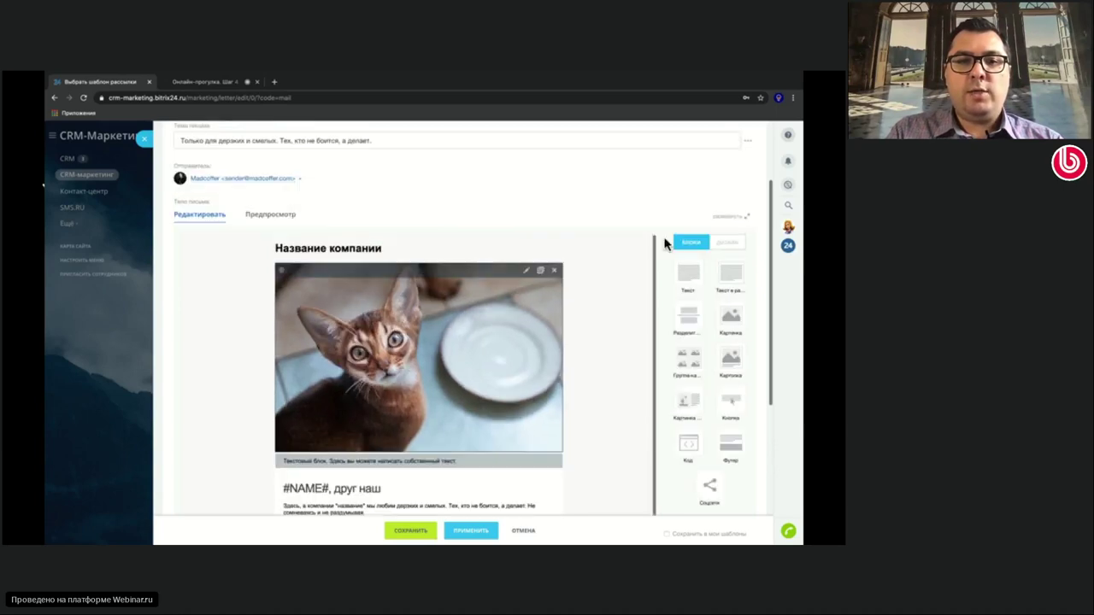
{"action": "scroll", "coordinate": [665, 239], "scroll_direction": "up", "scroll_amount": 1}
{"action": "scroll", "coordinate": [499, 347], "scroll_direction": "down", "scroll_amount": 2}
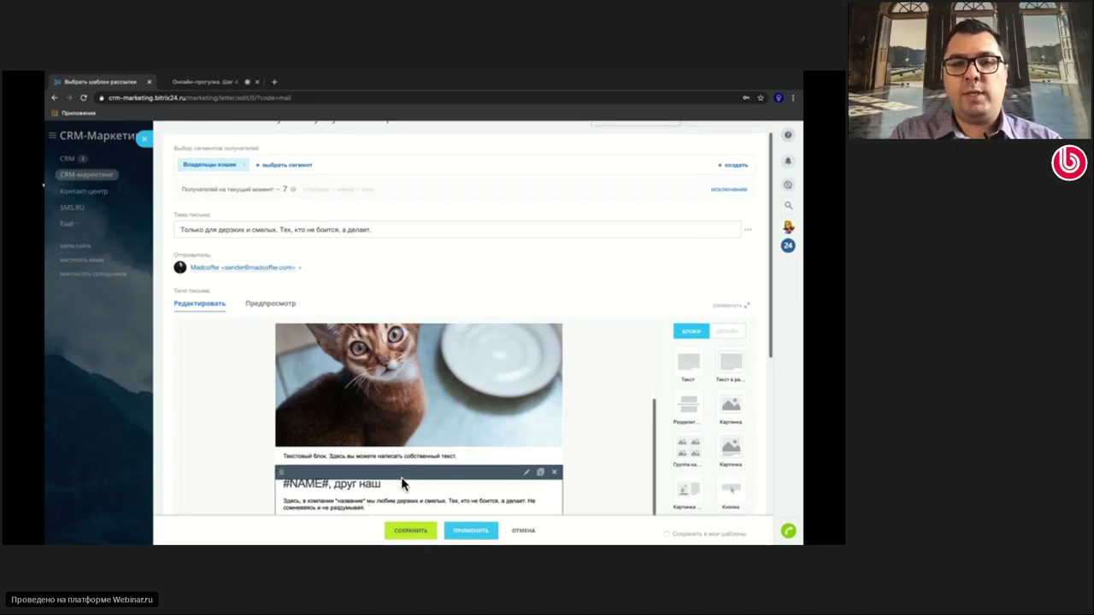
{"action": "scroll", "coordinate": [603, 367], "scroll_direction": "down", "scroll_amount": 2}
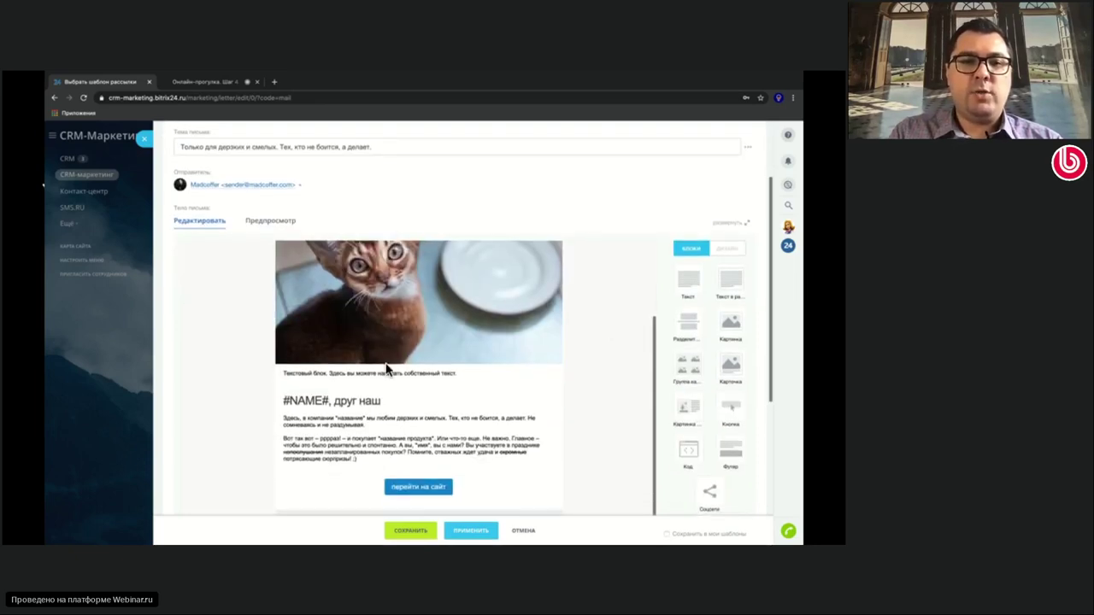
{"action": "left_click", "coordinate": [332, 402]}
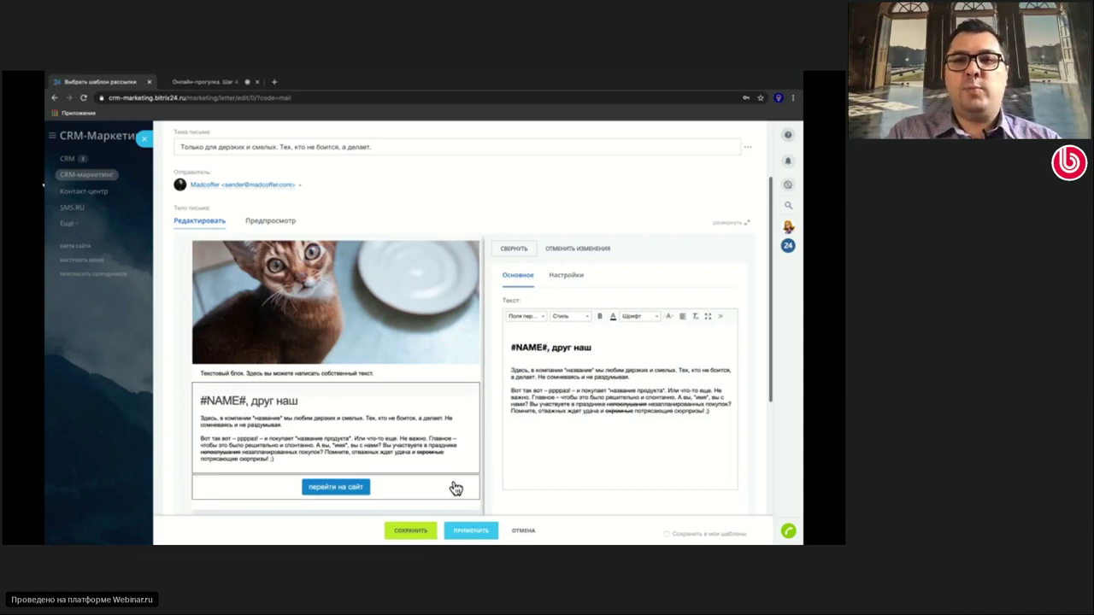
Insert the Имя tag into the subject, delete it, and collapse the text editor panel
{"action": "scroll", "coordinate": [439, 422], "scroll_direction": "up", "scroll_amount": 3}
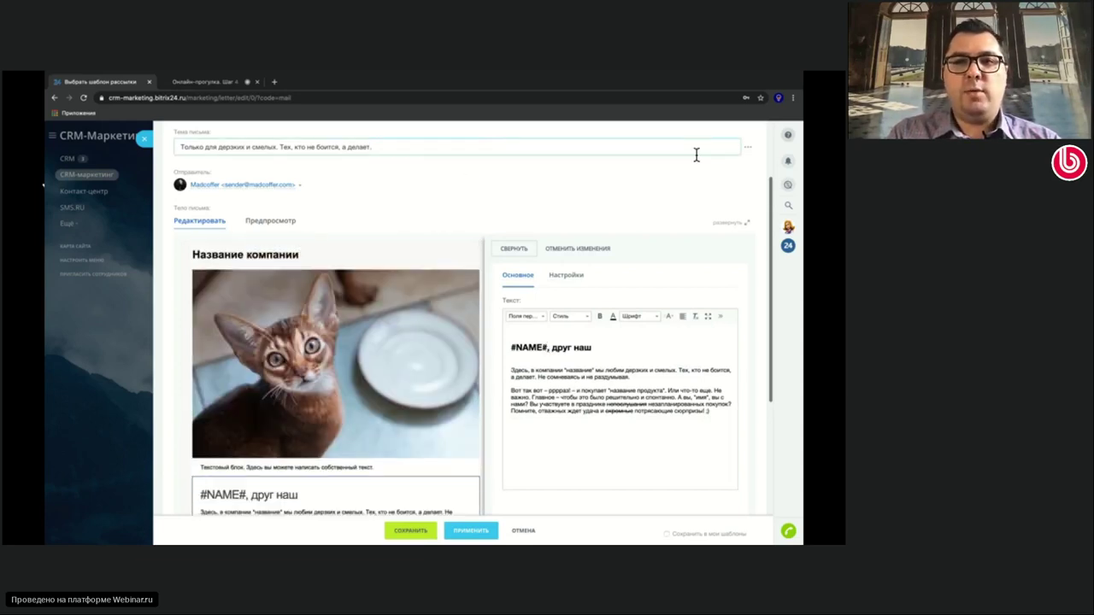
{"action": "left_click", "coordinate": [746, 152]}
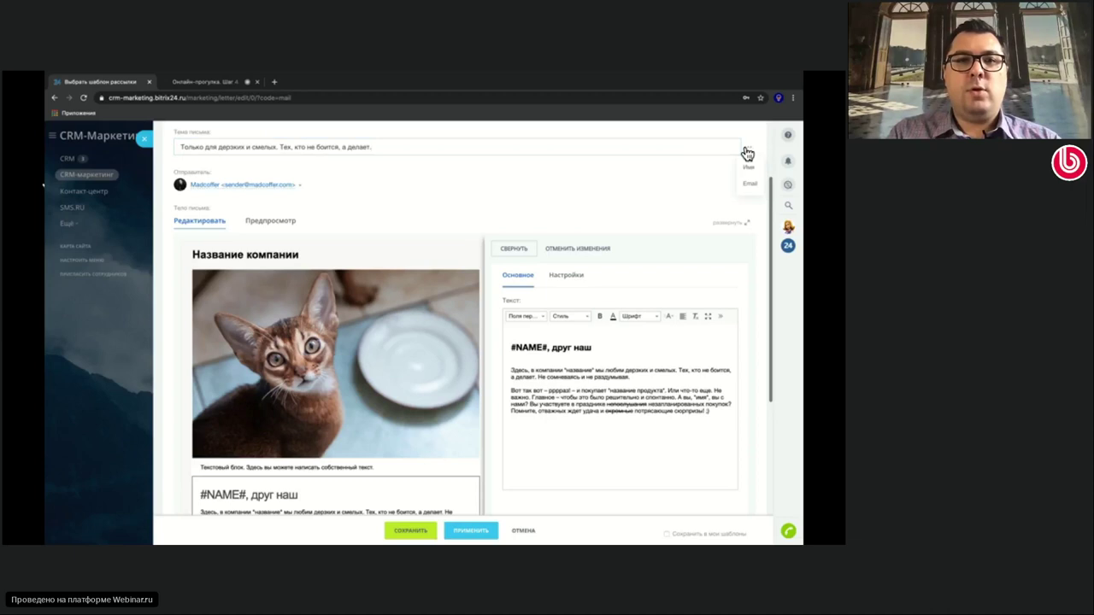
{"action": "left_click", "coordinate": [750, 168]}
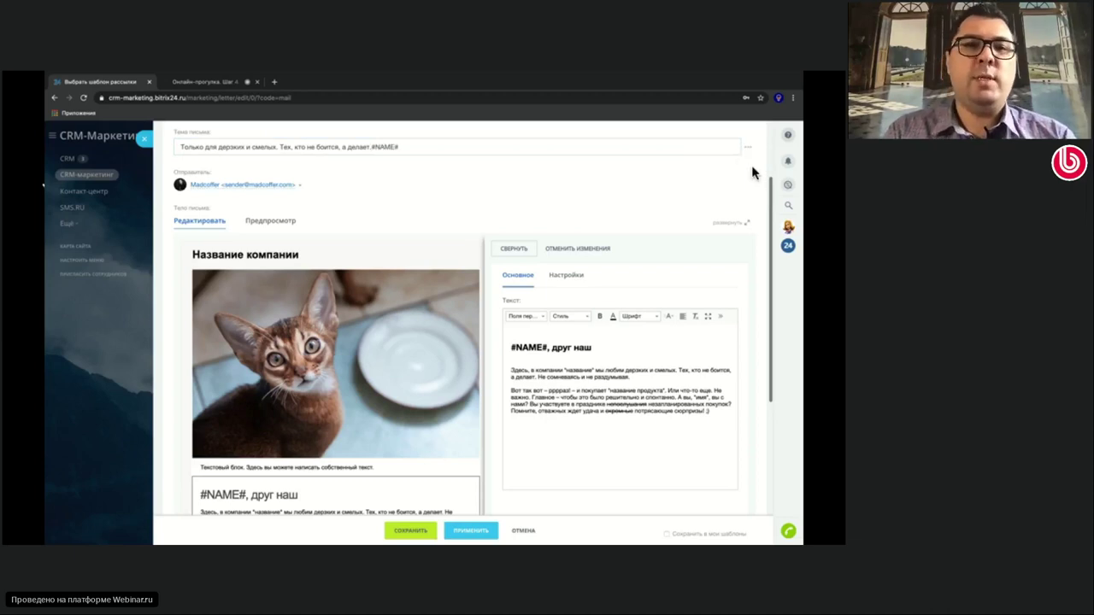
{"action": "key", "text": "BackSpace"}
{"action": "key", "text": "BackSpace"}
{"action": "key", "text": "BackSpace"}
{"action": "key", "text": "BackSpace"}
{"action": "key", "text": "BackSpace"}
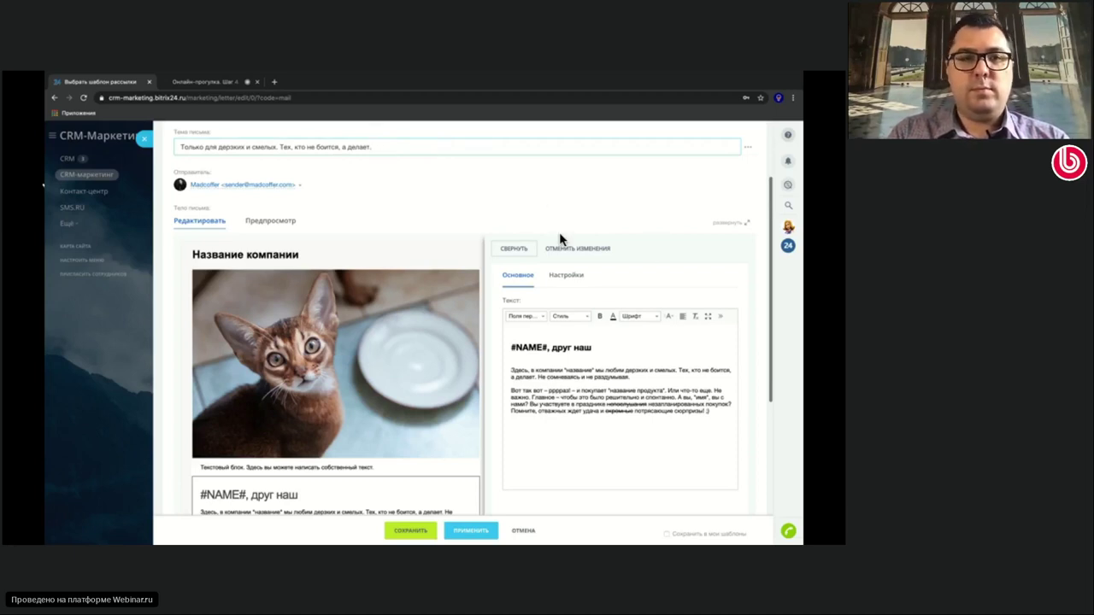
{"action": "left_click", "coordinate": [515, 249]}
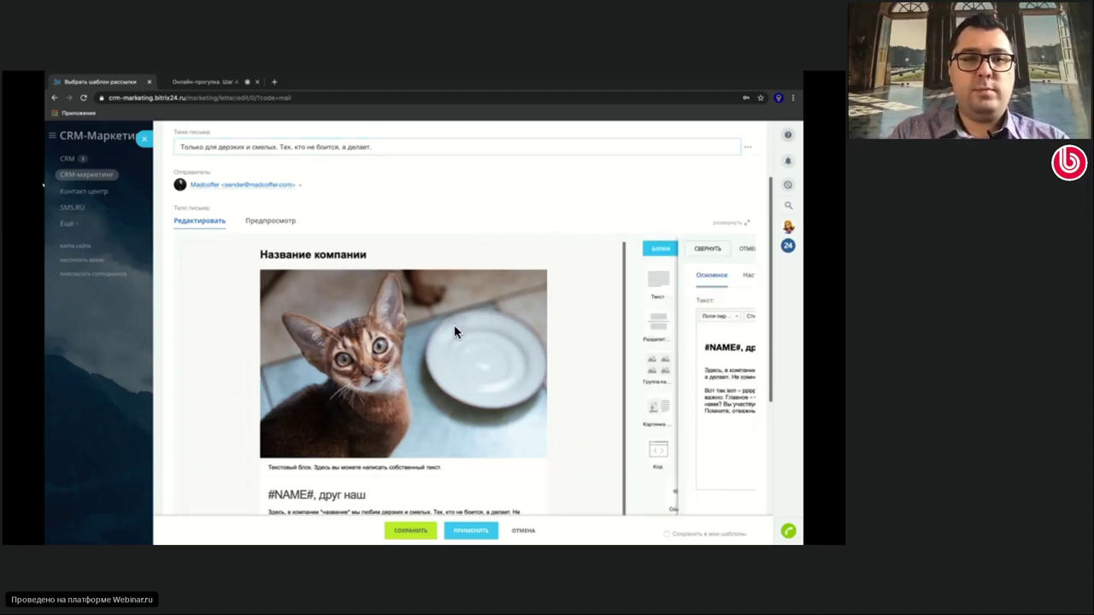
{"action": "scroll", "coordinate": [500, 196], "scroll_direction": "up", "scroll_amount": 2}
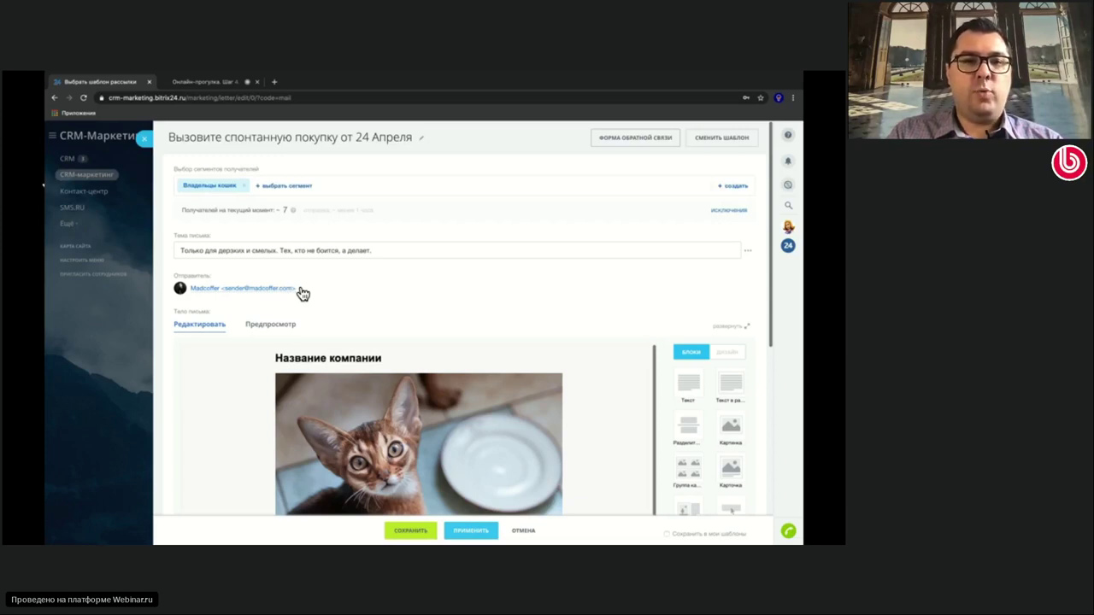
{"action": "left_click", "coordinate": [301, 291]}
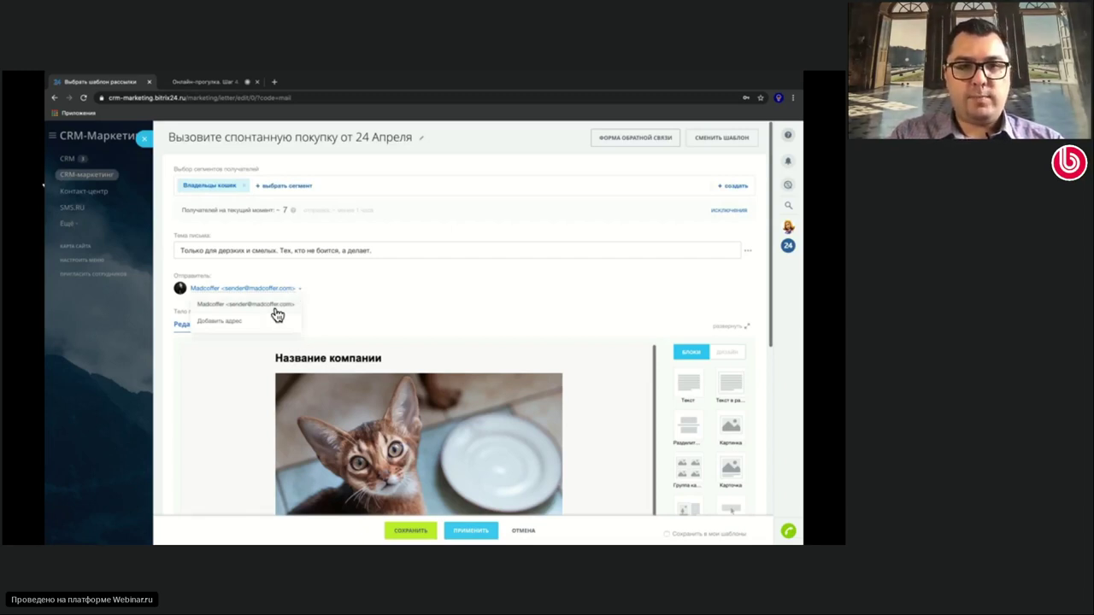
{"action": "left_click", "coordinate": [242, 322]}
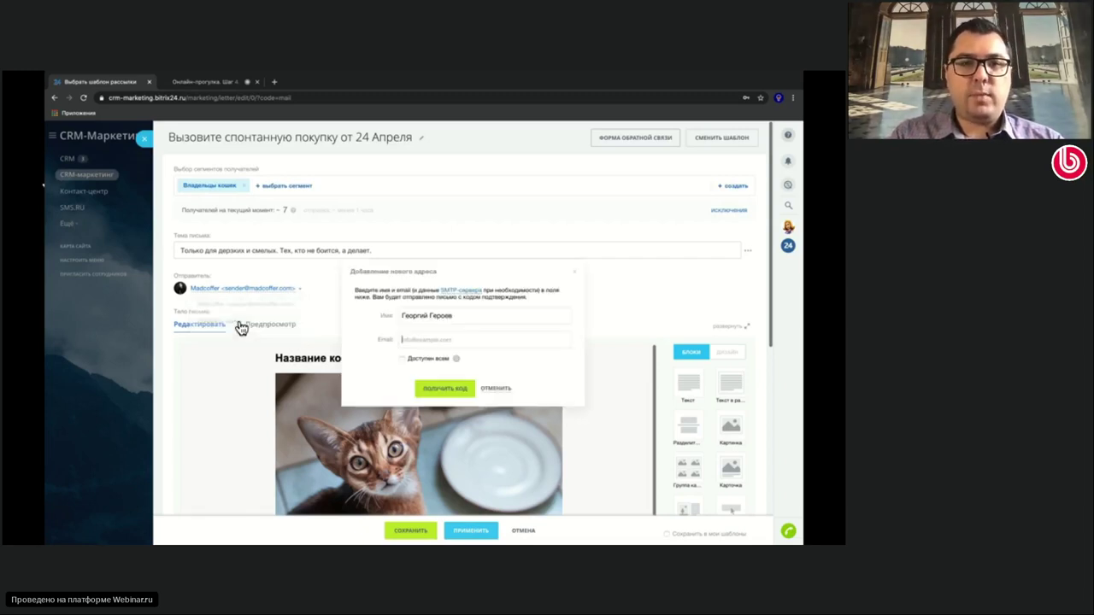
{"action": "left_click", "coordinate": [458, 292]}
{"action": "scroll", "coordinate": [428, 355], "scroll_direction": "down", "scroll_amount": 1}
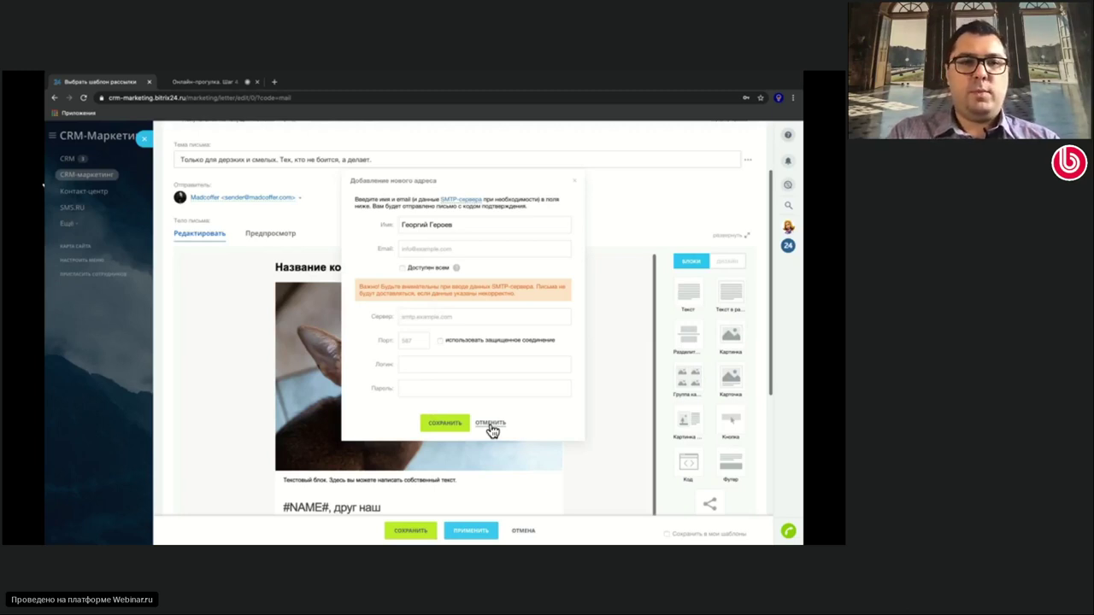
{"action": "left_click", "coordinate": [491, 425]}
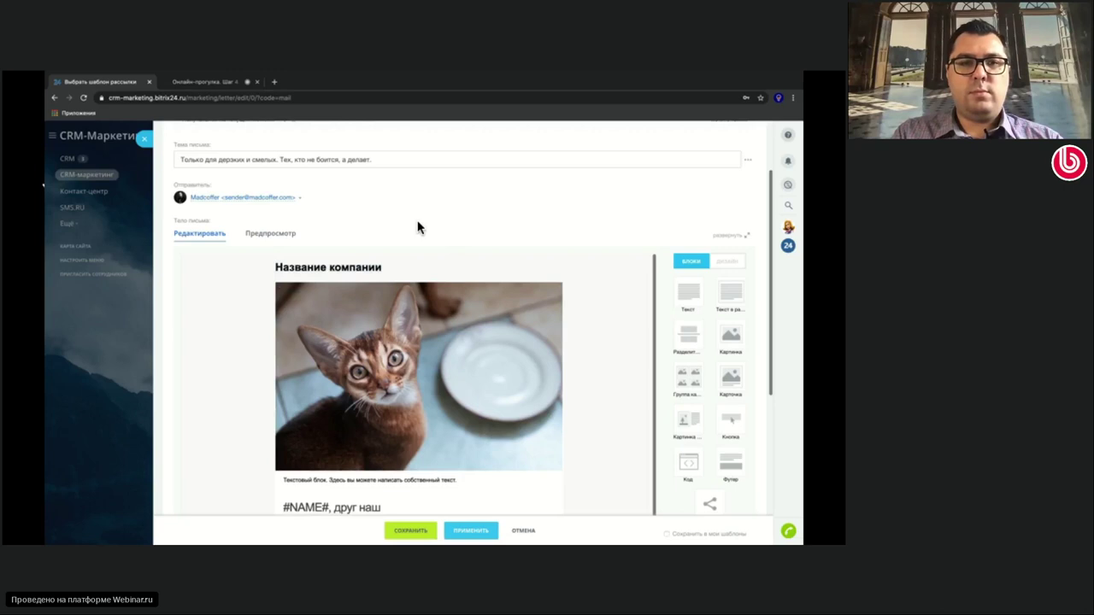
Insert a Группа картинок block with two empty image slots below the first text block
{"action": "scroll", "coordinate": [418, 227], "scroll_direction": "down", "scroll_amount": 1}
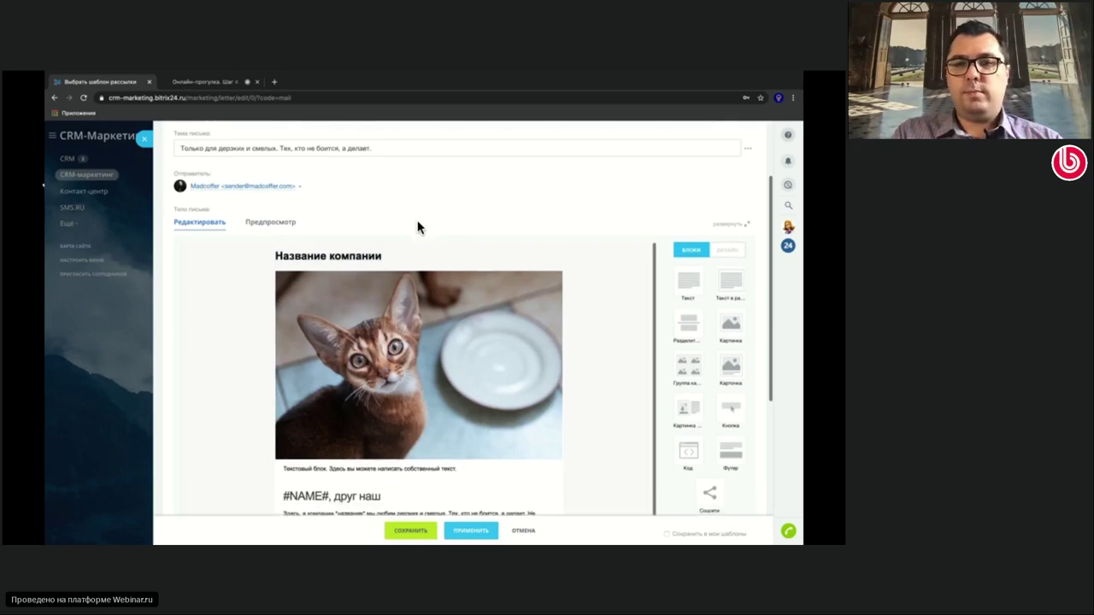
{"action": "scroll", "coordinate": [418, 227], "scroll_direction": "down", "scroll_amount": 5}
{"action": "scroll", "coordinate": [419, 228], "scroll_direction": "down", "scroll_amount": 2}
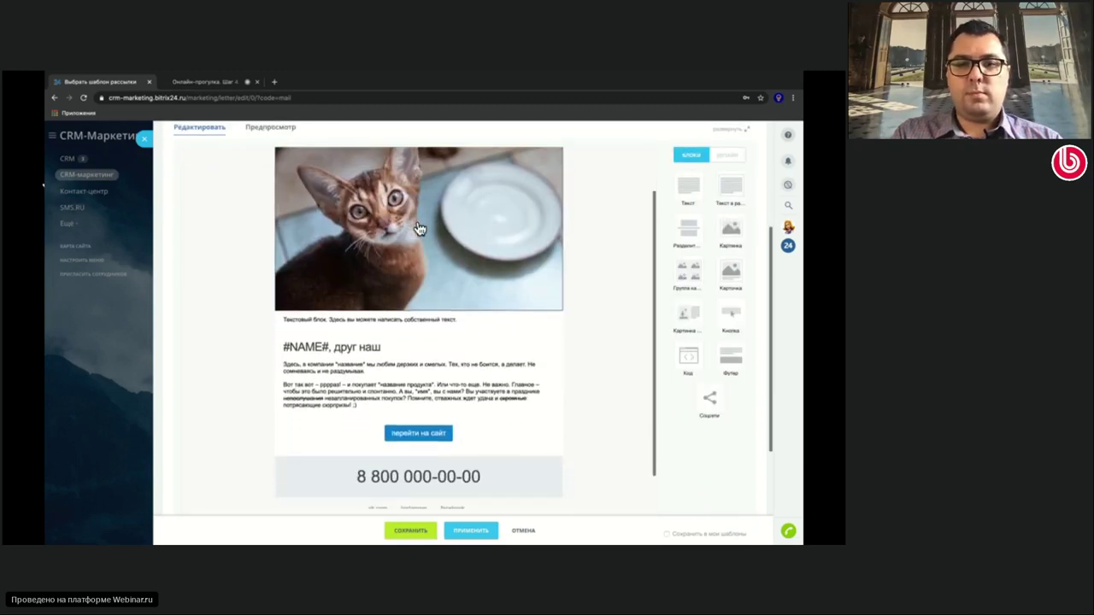
{"action": "scroll", "coordinate": [419, 228], "scroll_direction": "down", "scroll_amount": 1}
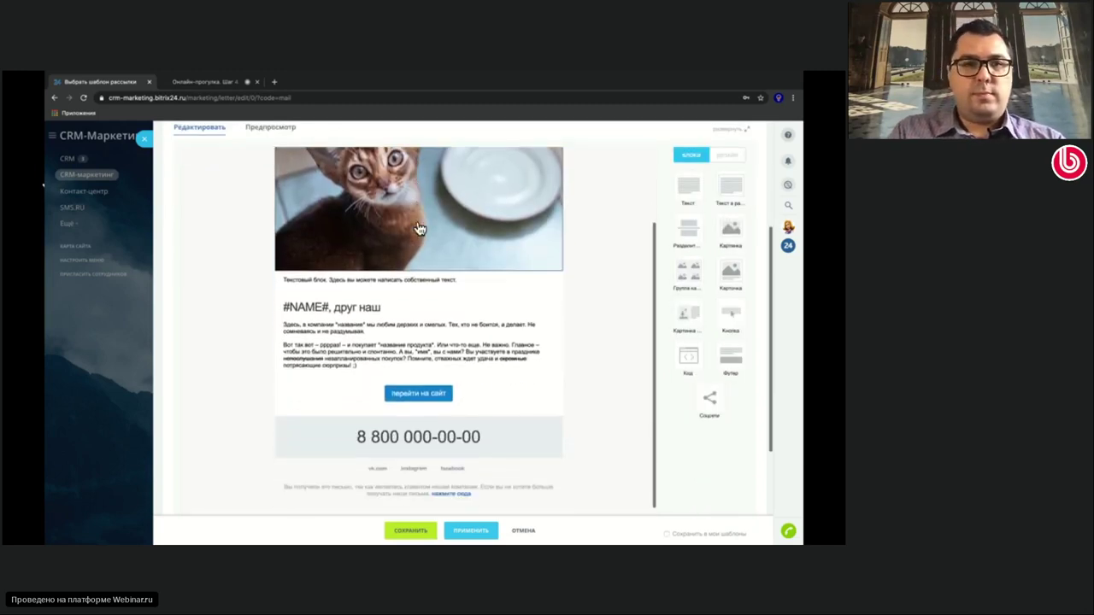
{"action": "scroll", "coordinate": [418, 228], "scroll_direction": "up", "scroll_amount": 6}
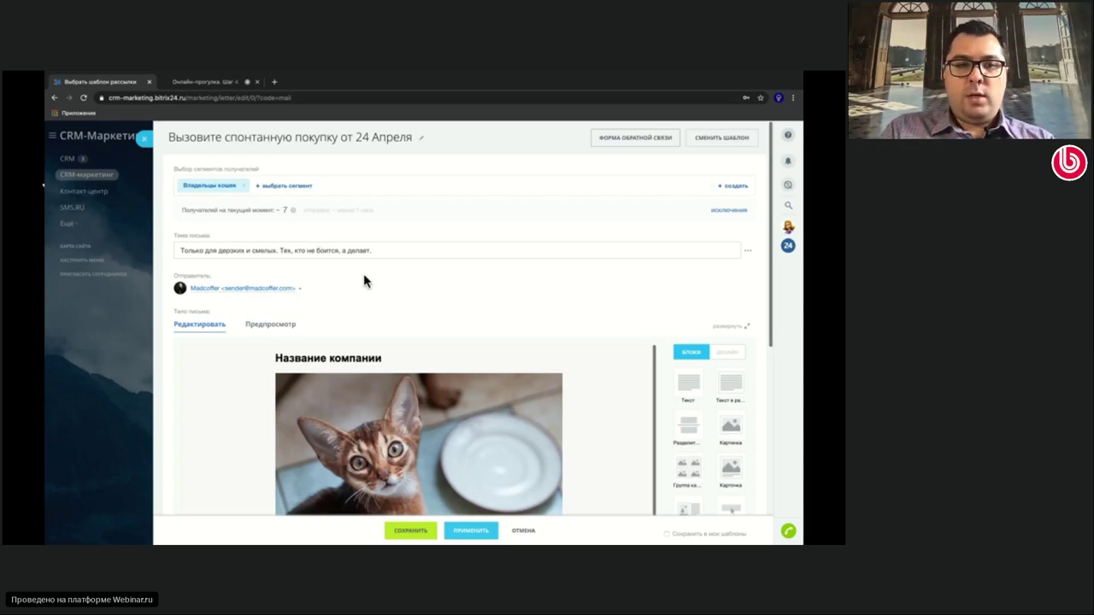
{"action": "scroll", "coordinate": [364, 278], "scroll_direction": "down", "scroll_amount": 4}
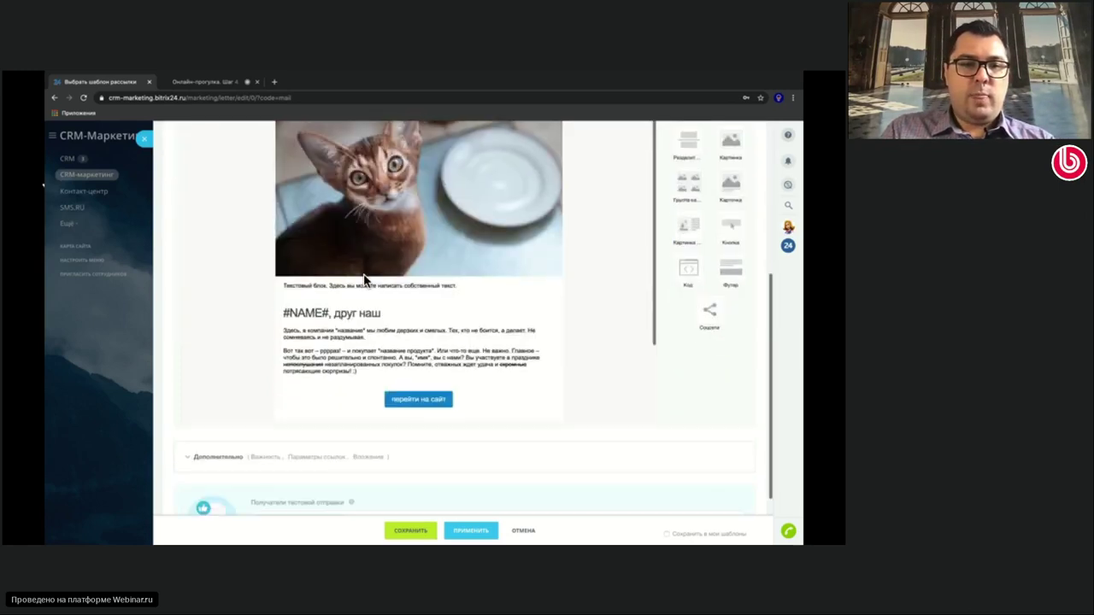
{"action": "scroll", "coordinate": [363, 281], "scroll_direction": "down", "scroll_amount": 2}
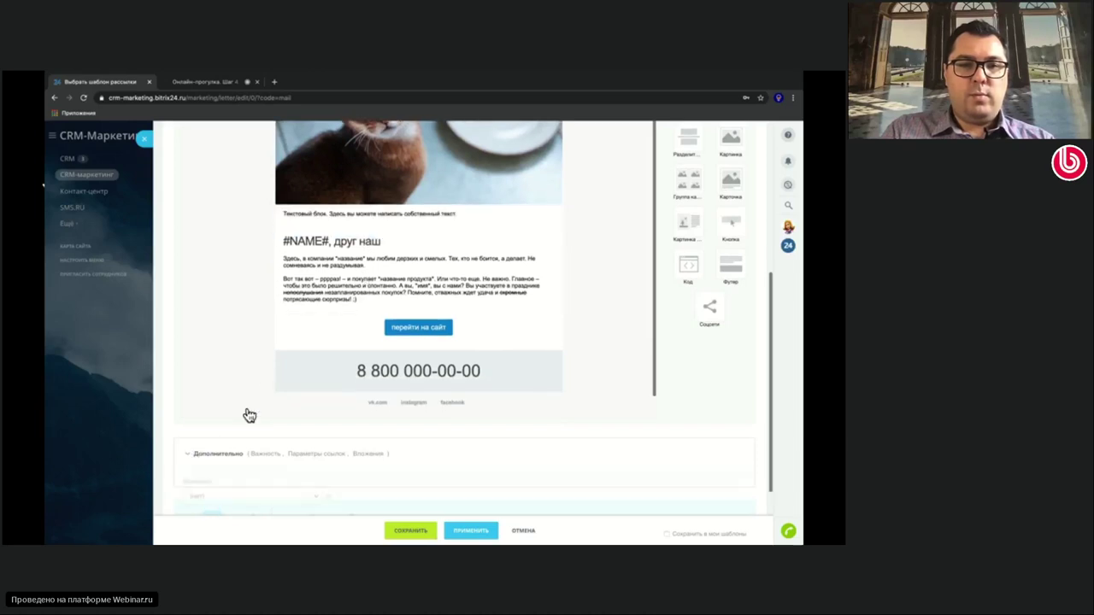
{"action": "scroll", "coordinate": [263, 383], "scroll_direction": "down", "scroll_amount": 1}
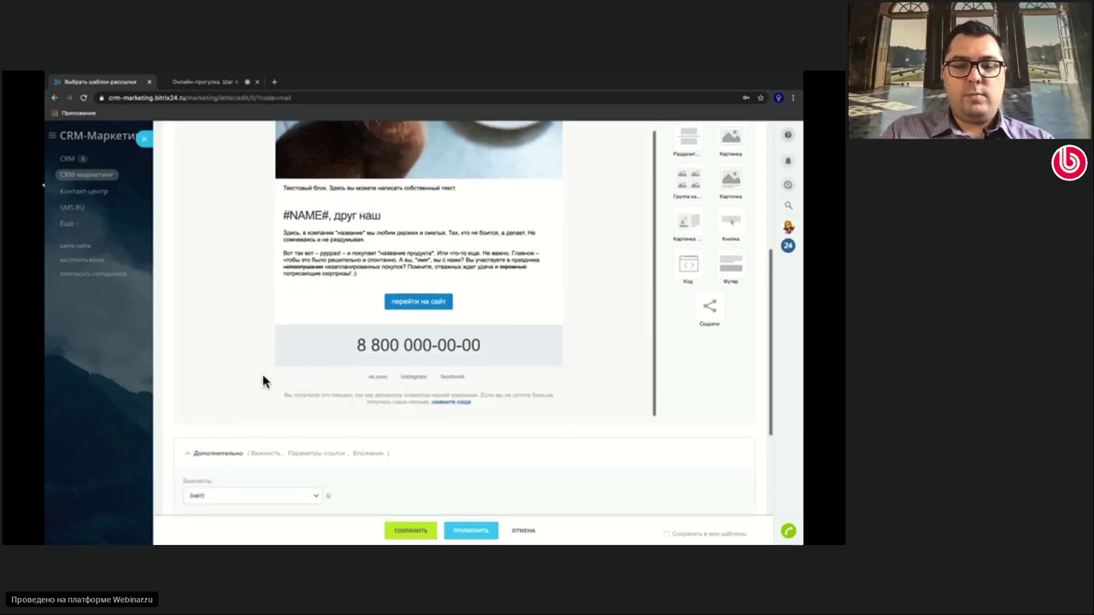
{"action": "scroll", "coordinate": [263, 383], "scroll_direction": "down", "scroll_amount": 2}
{"action": "scroll", "coordinate": [421, 367], "scroll_direction": "up", "scroll_amount": 5}
{"action": "scroll", "coordinate": [421, 365], "scroll_direction": "up", "scroll_amount": 1}
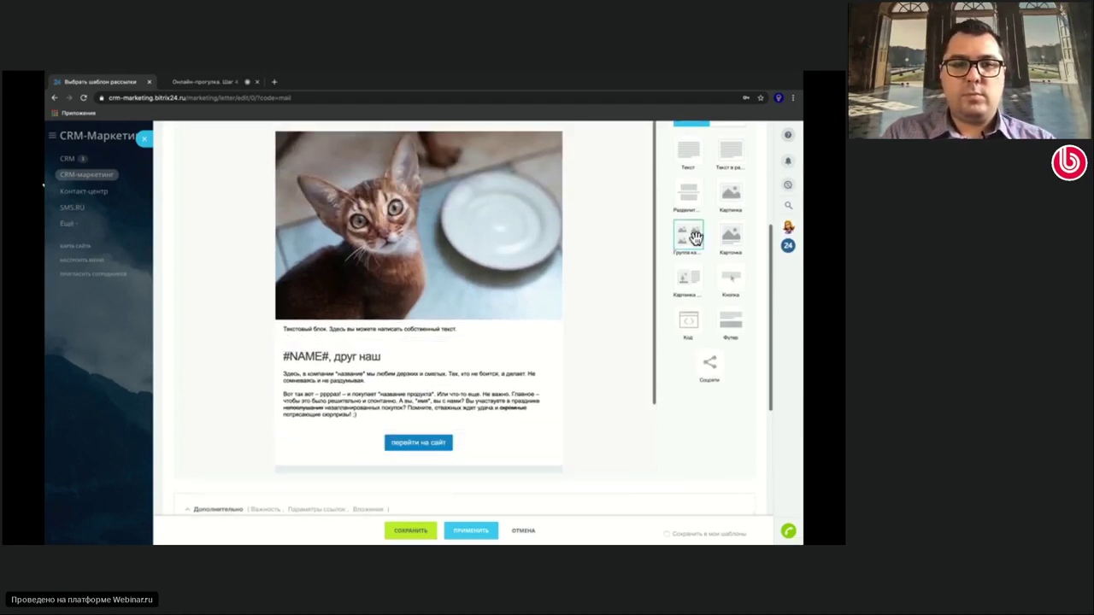
{"action": "left_click_drag", "start_coordinate": [688, 235], "coordinate": [488, 343]}
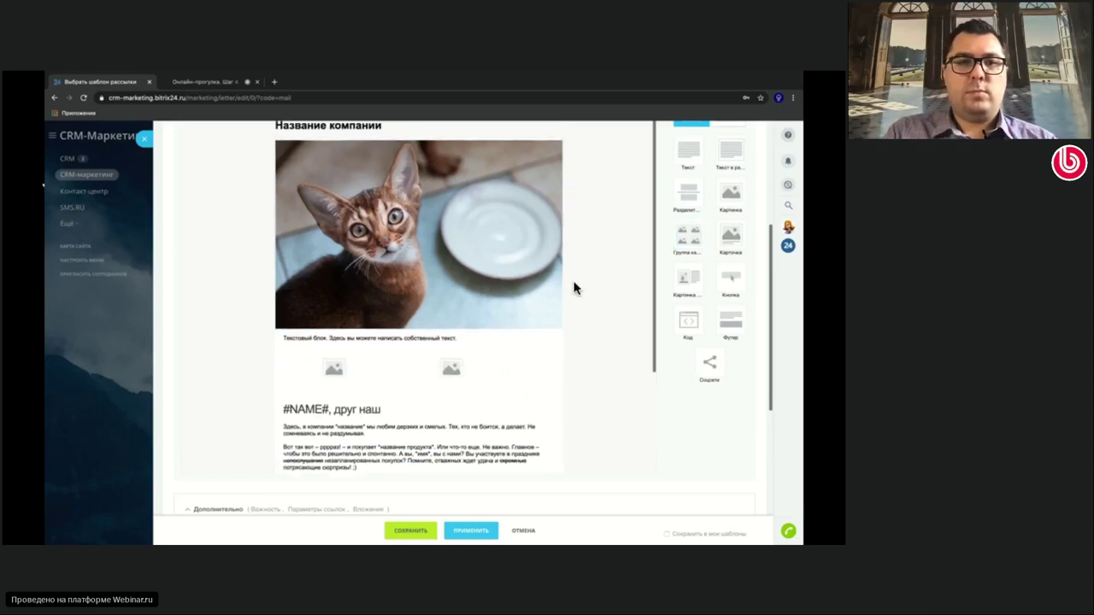
{"action": "scroll", "coordinate": [574, 289], "scroll_direction": "up", "scroll_amount": 3}
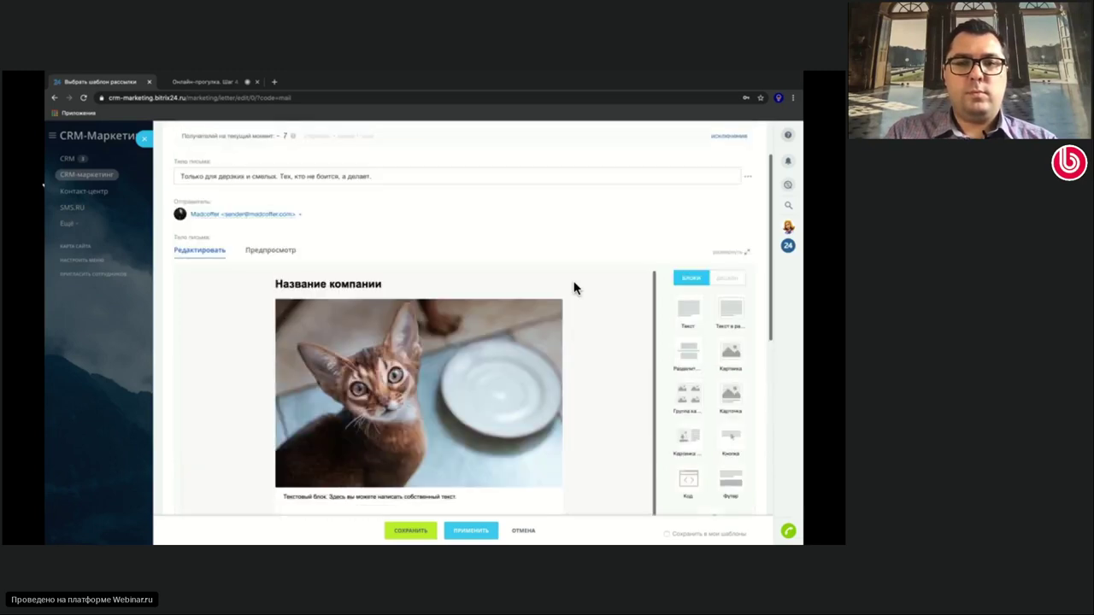
Preview the letter, scroll through it, then return to the block editor
{"action": "left_click", "coordinate": [272, 285]}
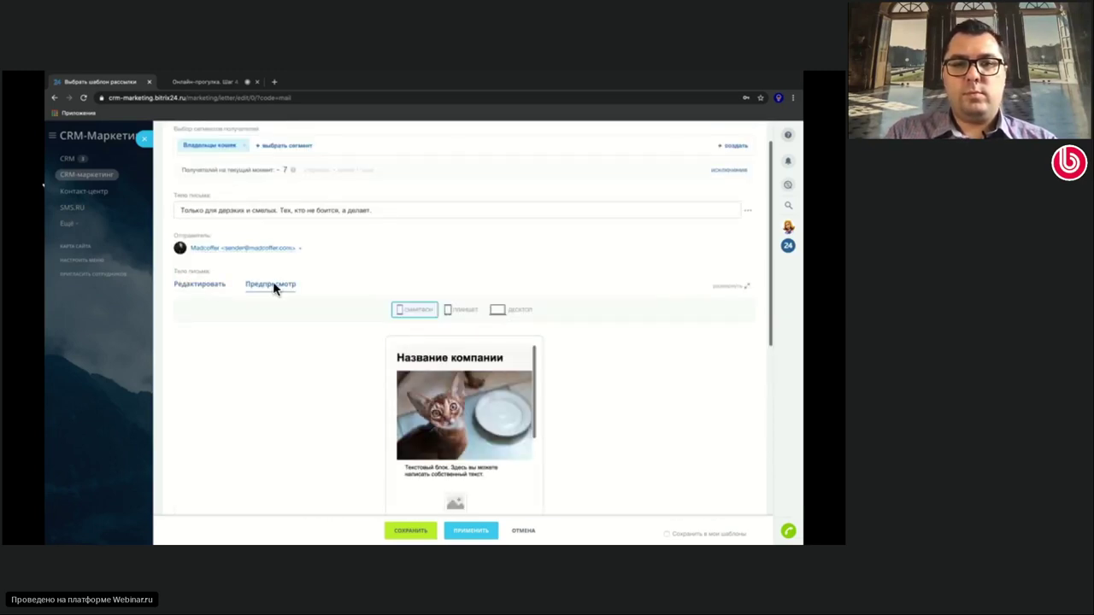
{"action": "scroll", "coordinate": [486, 376], "scroll_direction": "down", "scroll_amount": 5}
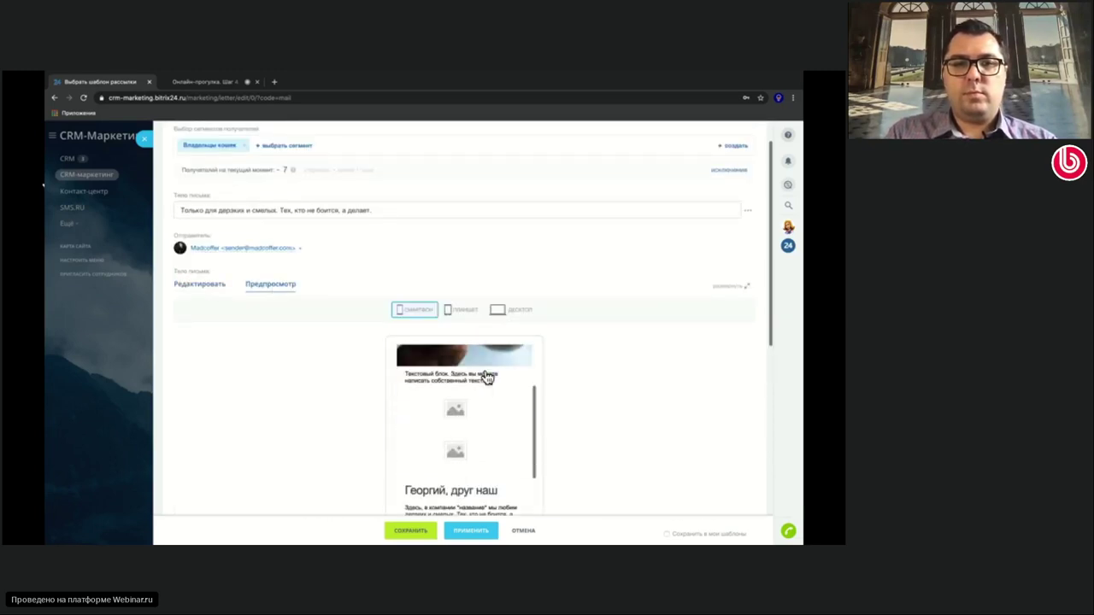
{"action": "scroll", "coordinate": [485, 376], "scroll_direction": "down", "scroll_amount": 5}
{"action": "scroll", "coordinate": [486, 369], "scroll_direction": "up", "scroll_amount": 5}
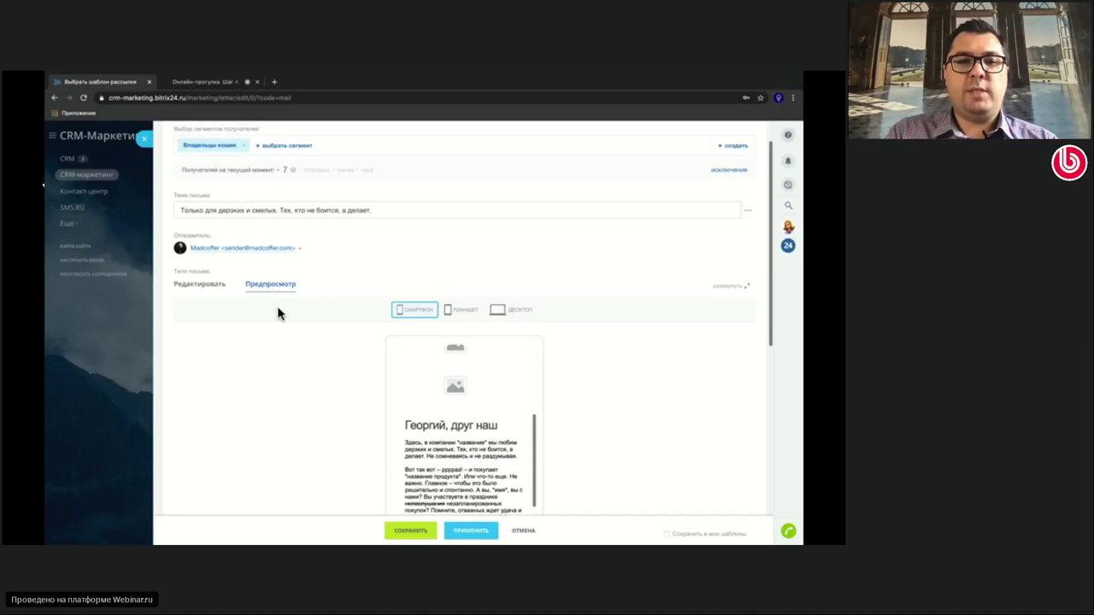
{"action": "left_click", "coordinate": [202, 284]}
{"action": "scroll", "coordinate": [363, 386], "scroll_direction": "down", "scroll_amount": 3}
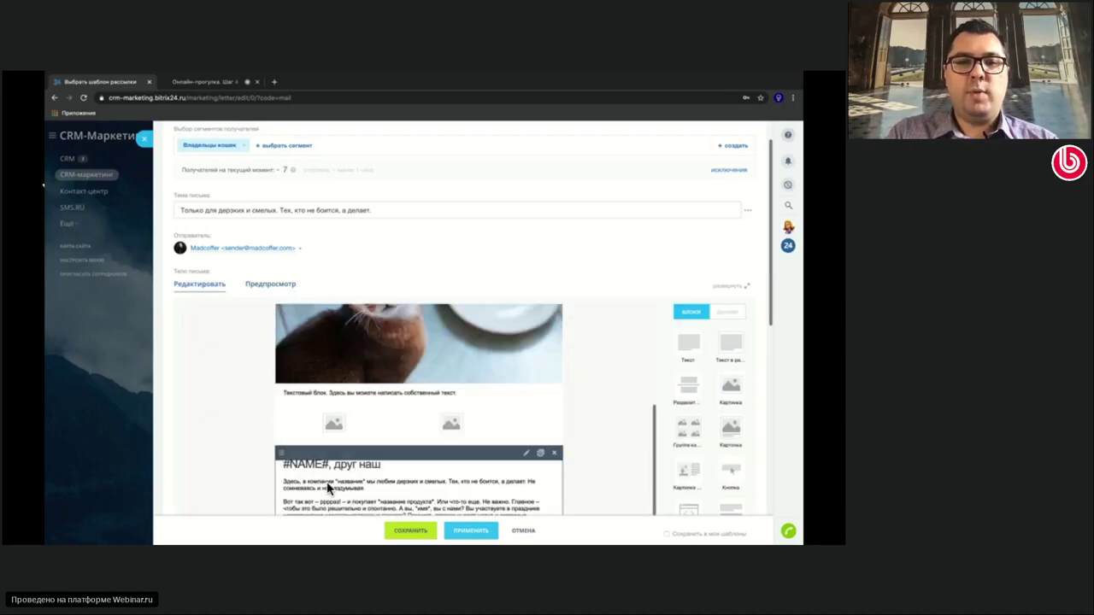
Preview the letter again, switching to tablet and then desktop width
{"action": "left_click", "coordinate": [276, 285]}
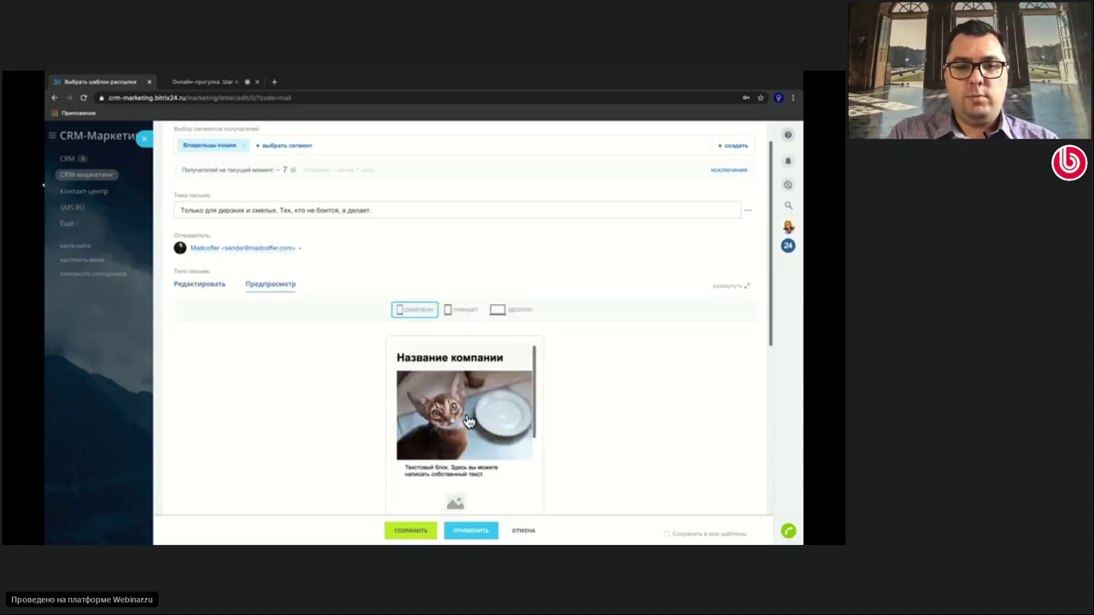
{"action": "scroll", "coordinate": [468, 419], "scroll_direction": "down", "scroll_amount": 4}
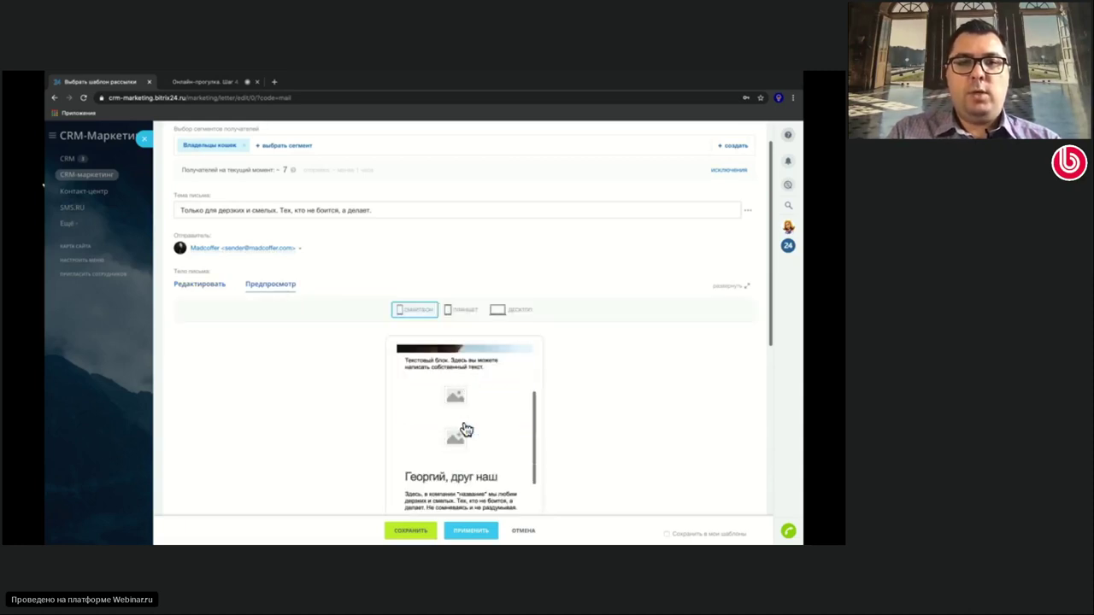
{"action": "left_click", "coordinate": [468, 312]}
{"action": "left_click", "coordinate": [513, 313]}
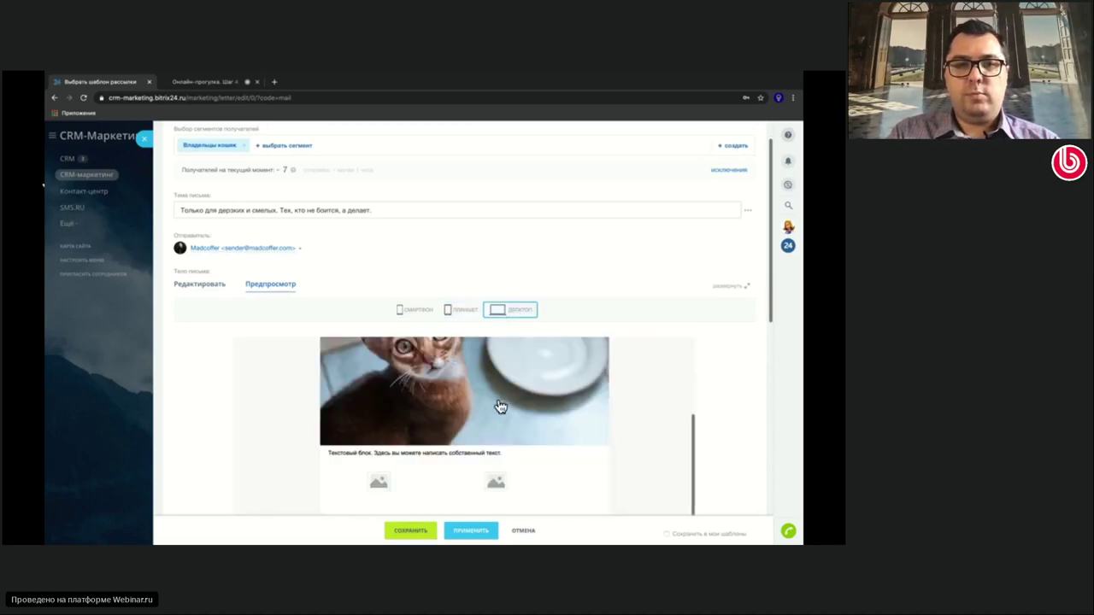
{"action": "scroll", "coordinate": [501, 407], "scroll_direction": "down", "scroll_amount": 1}
{"action": "scroll", "coordinate": [501, 407], "scroll_direction": "down", "scroll_amount": 10}
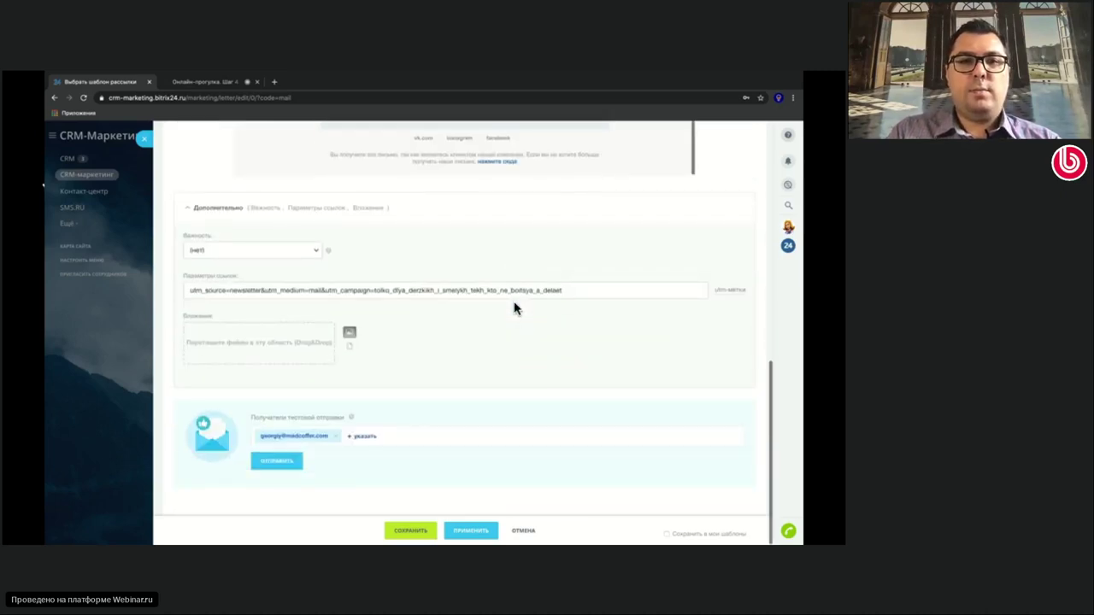
{"action": "scroll", "coordinate": [515, 306], "scroll_direction": "up", "scroll_amount": 5}
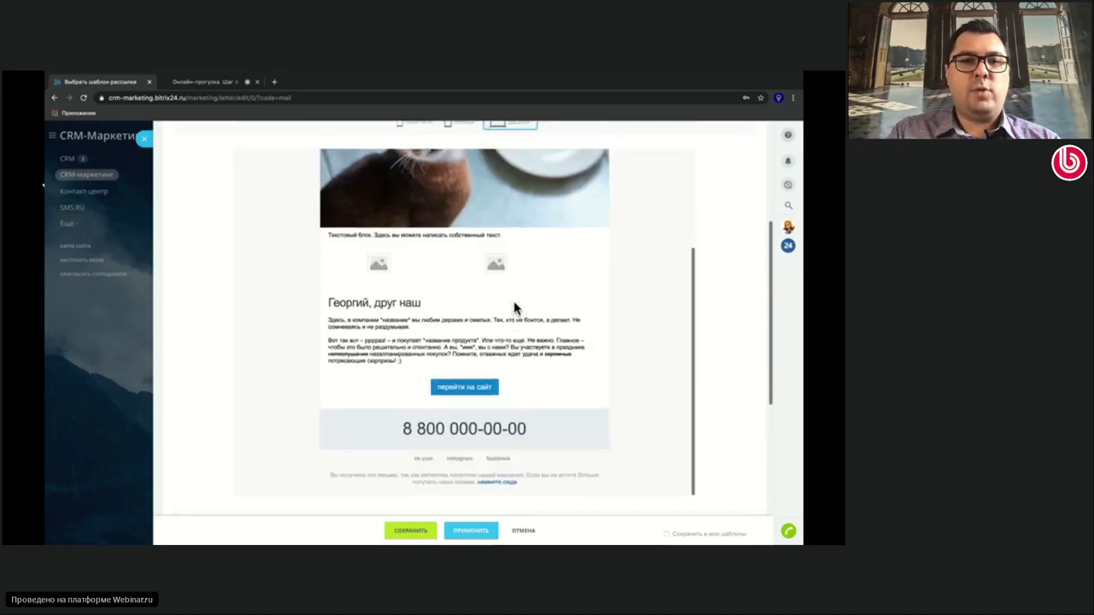
{"action": "scroll", "coordinate": [514, 301], "scroll_direction": "up", "scroll_amount": 3}
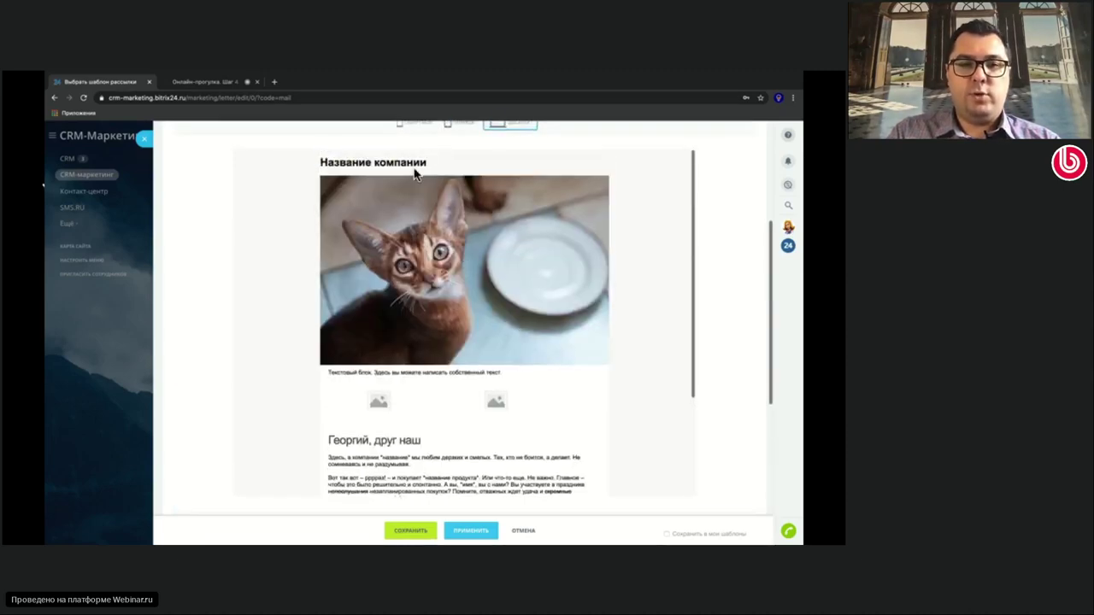
{"action": "scroll", "coordinate": [417, 175], "scroll_direction": "up", "scroll_amount": 5}
Return to the block editor, check the image block settings, and save the email mailing
{"action": "left_click", "coordinate": [214, 329]}
{"action": "scroll", "coordinate": [477, 359], "scroll_direction": "down", "scroll_amount": 2}
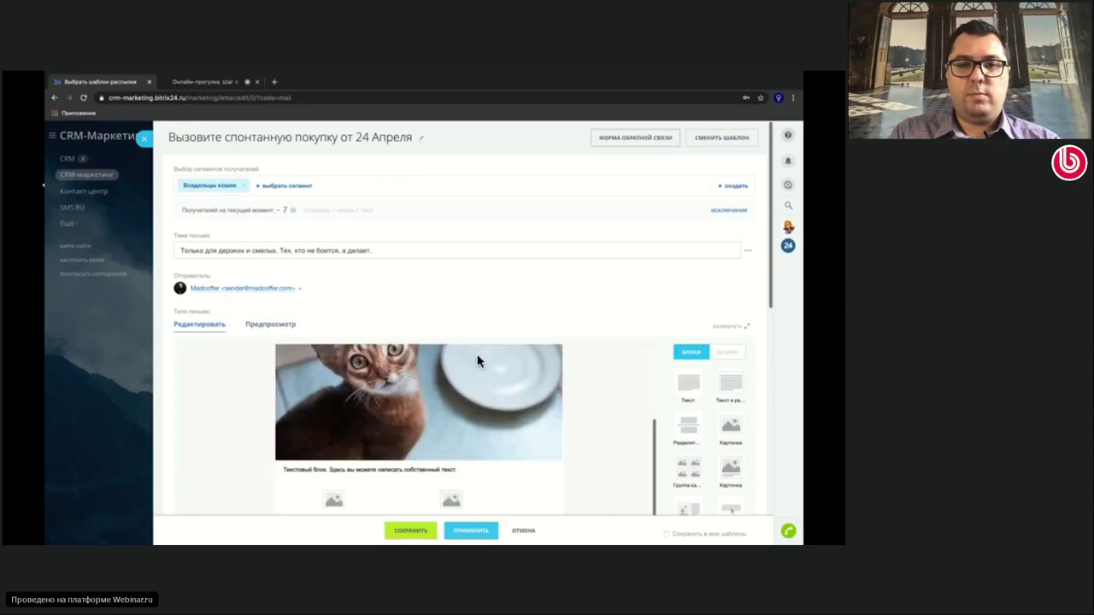
{"action": "scroll", "coordinate": [477, 361], "scroll_direction": "down", "scroll_amount": 3}
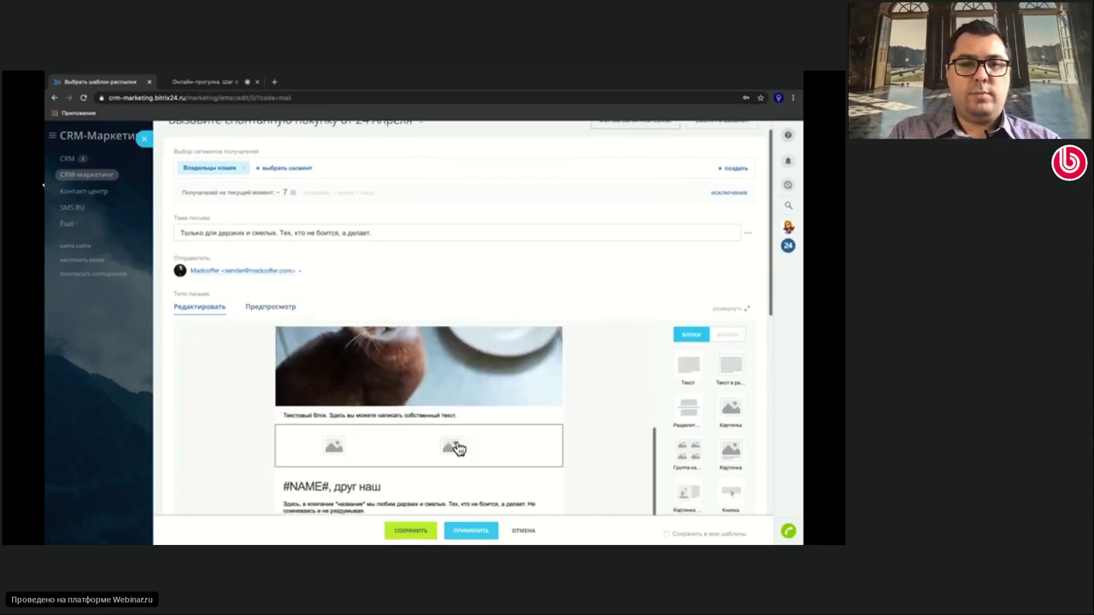
{"action": "left_click", "coordinate": [459, 449]}
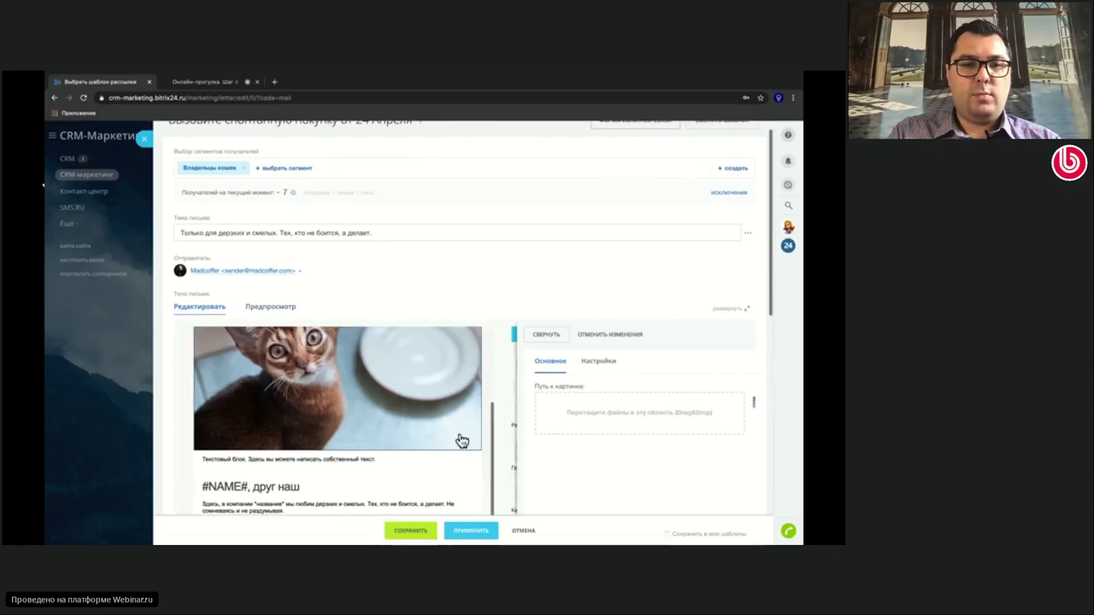
{"action": "left_click", "coordinate": [439, 448]}
{"action": "scroll", "coordinate": [437, 447], "scroll_direction": "down", "scroll_amount": 10}
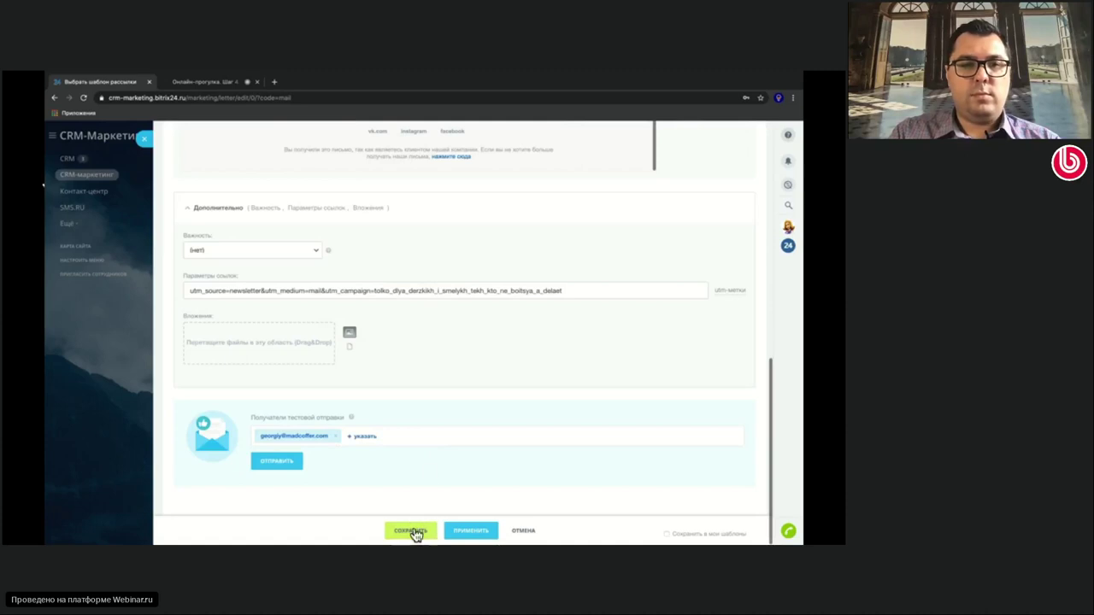
{"action": "left_click", "coordinate": [415, 532]}
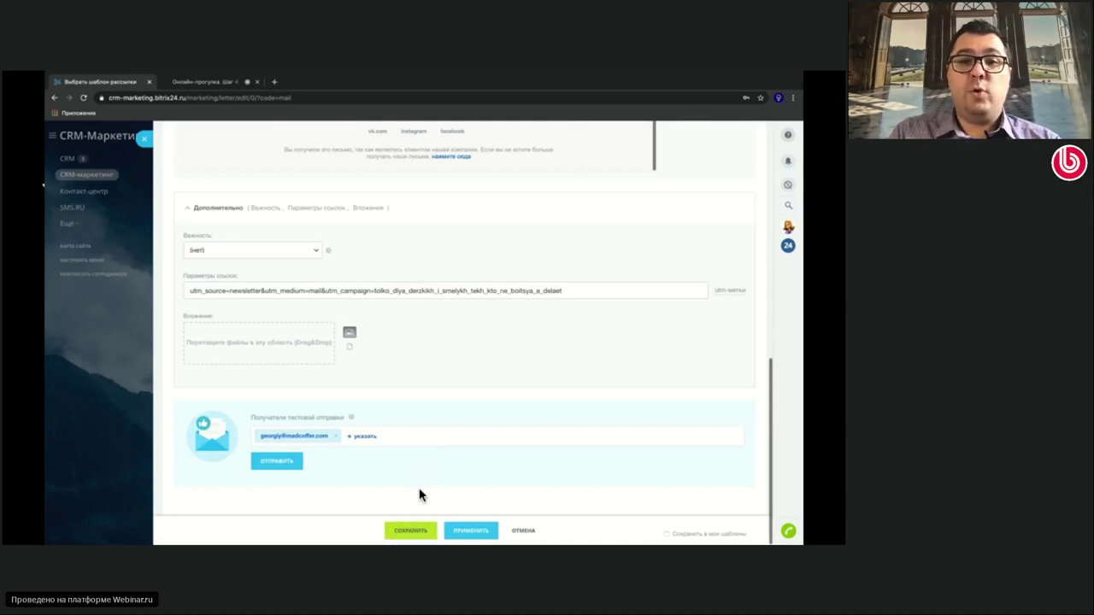
{"action": "left_click", "coordinate": [413, 532]}
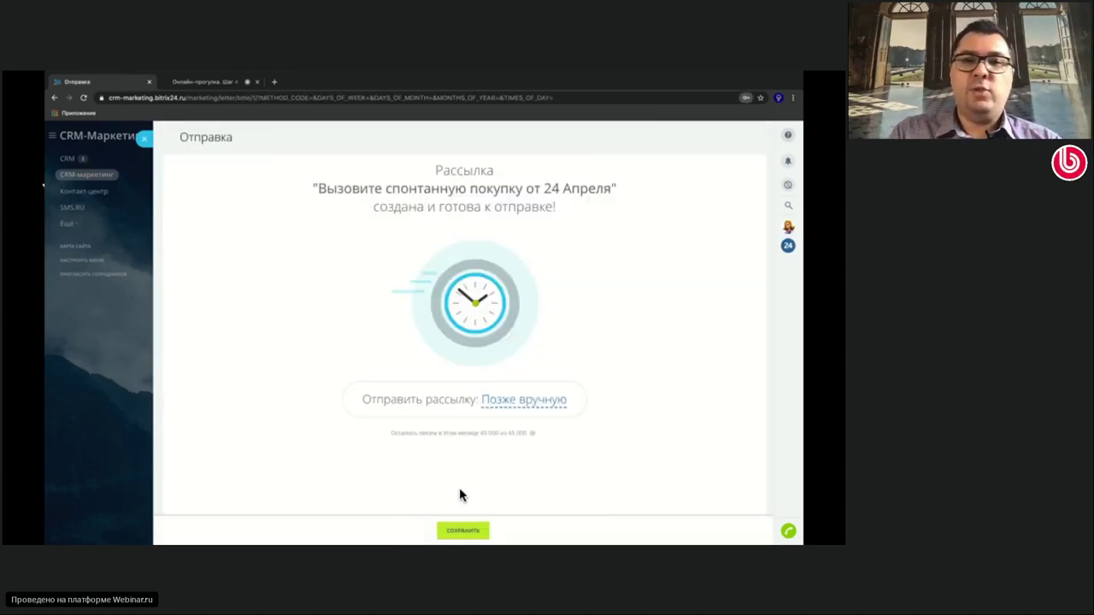
Try the Запланировать and Сейчас send options, then keep Позже вручную and save
{"action": "left_click", "coordinate": [533, 405]}
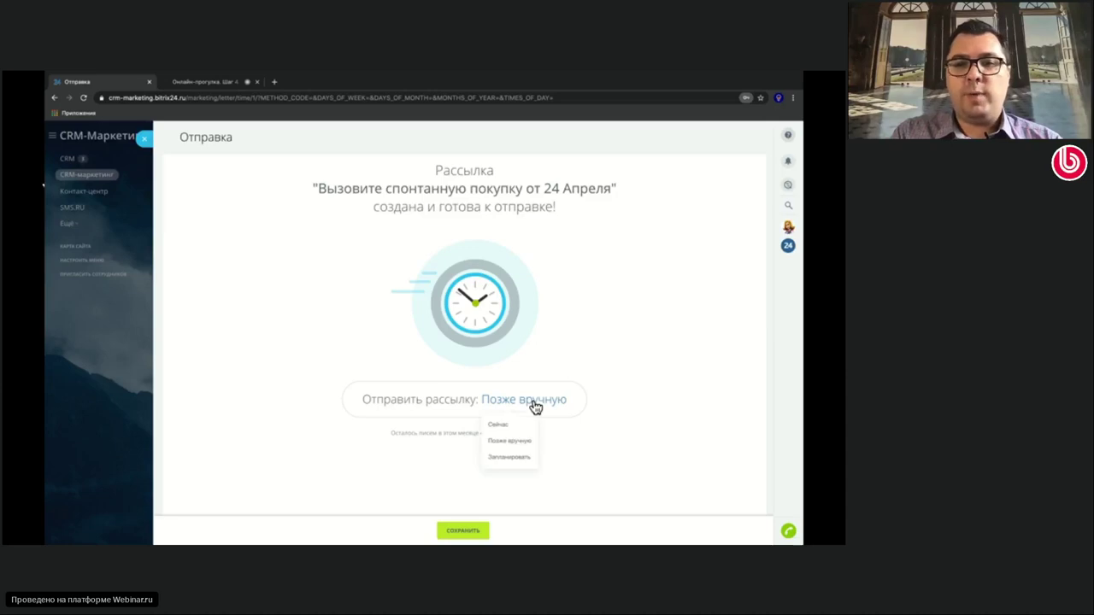
{"action": "left_click", "coordinate": [516, 462]}
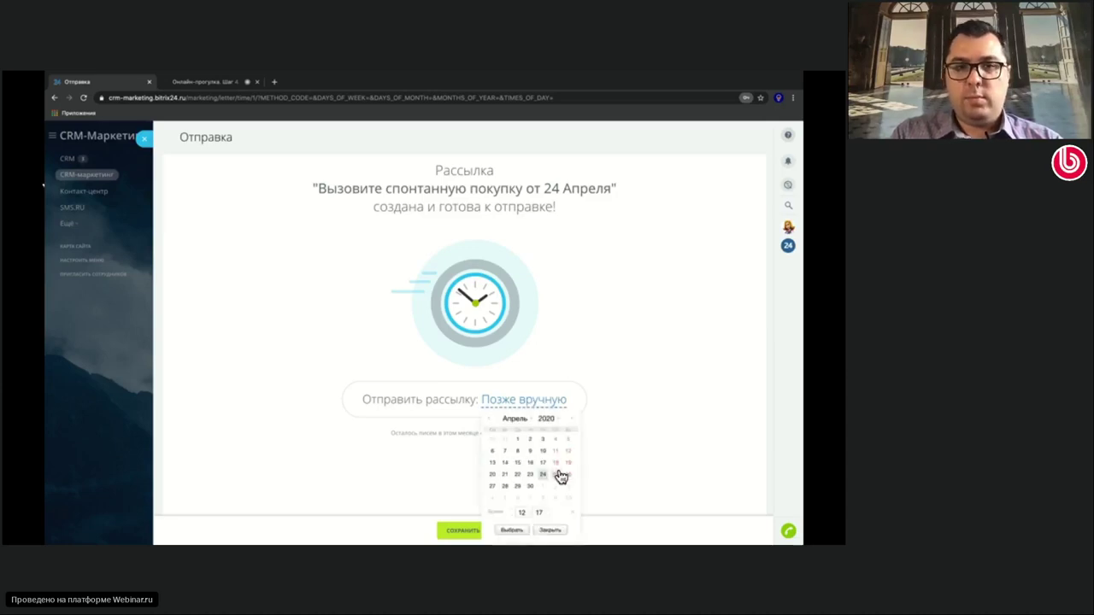
{"action": "left_click", "coordinate": [609, 382]}
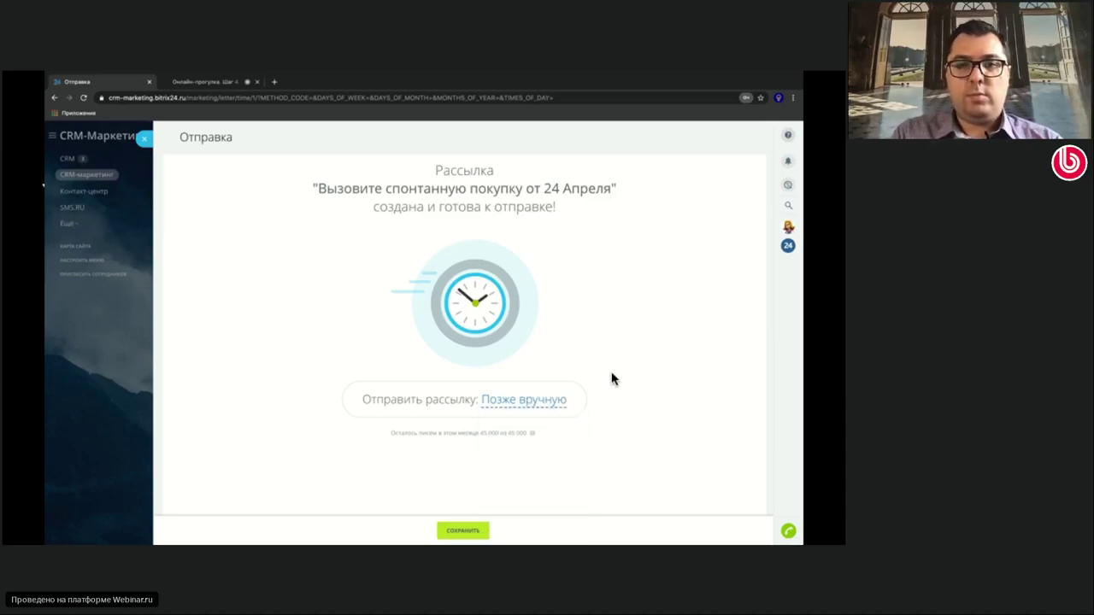
{"action": "left_click", "coordinate": [529, 401]}
{"action": "left_click", "coordinate": [503, 425]}
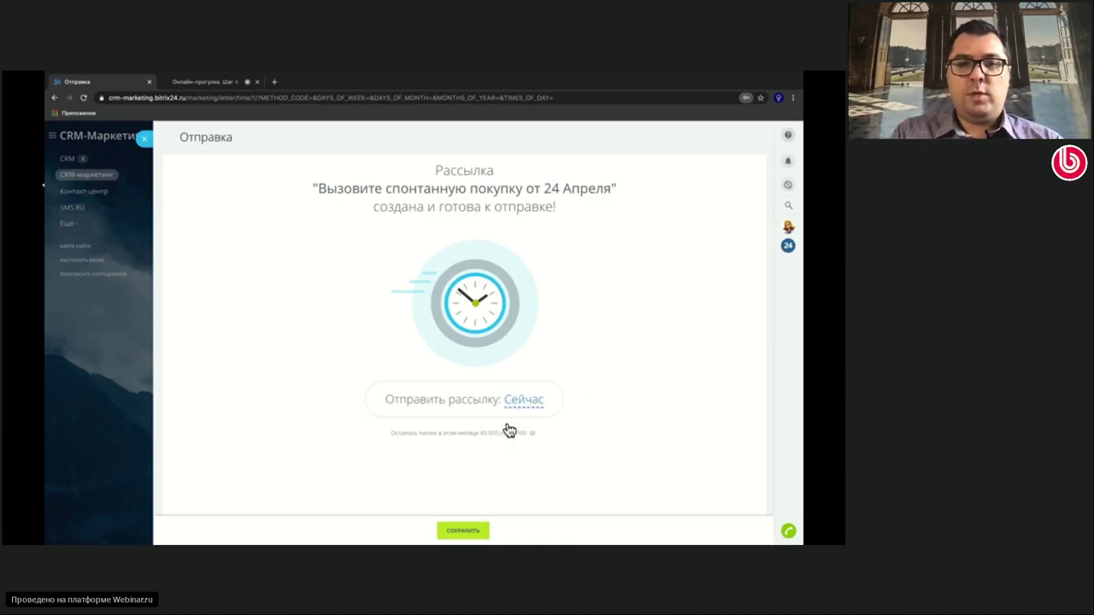
{"action": "left_click", "coordinate": [519, 405]}
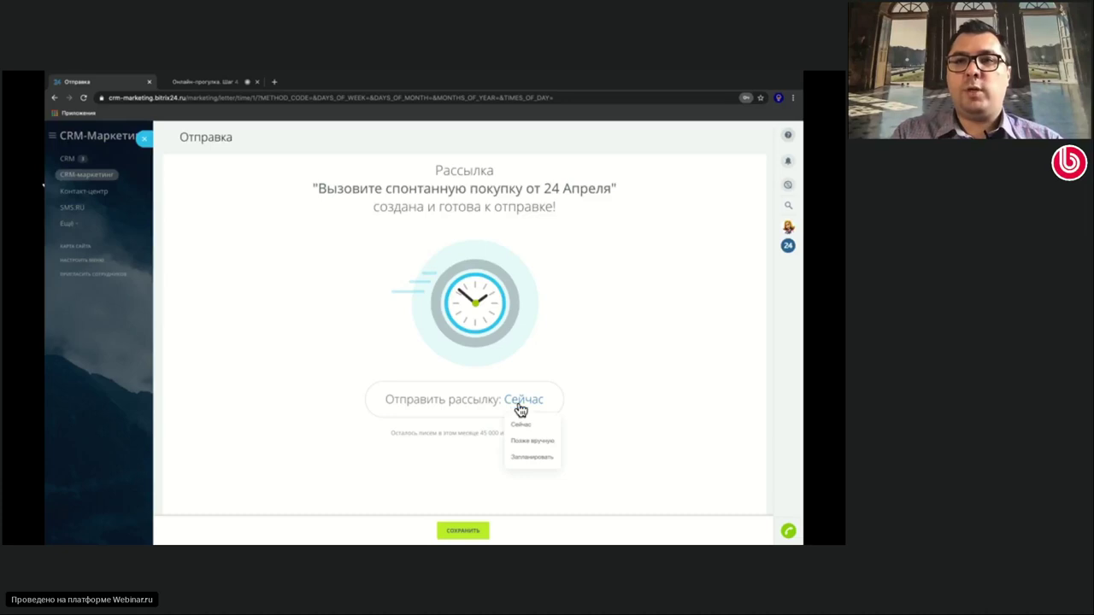
{"action": "left_click", "coordinate": [525, 441]}
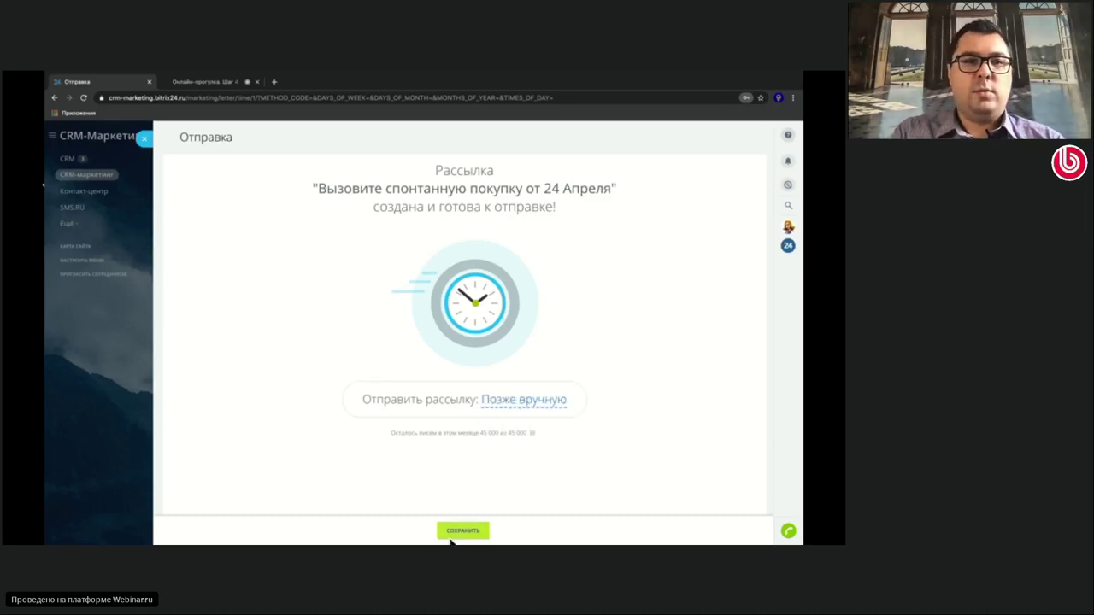
{"action": "left_click", "coordinate": [459, 533]}
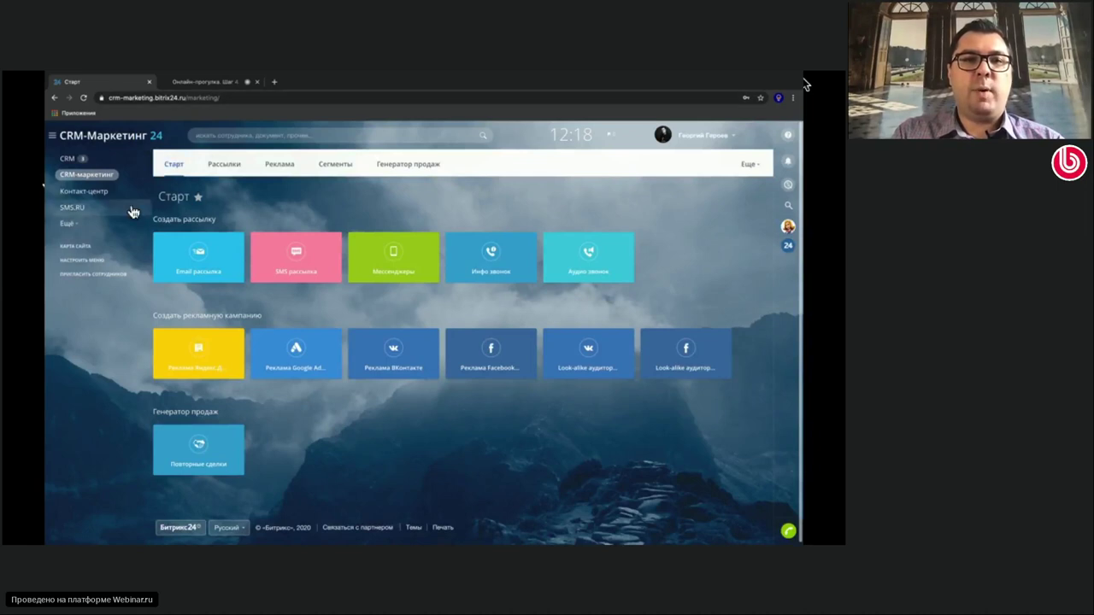
Send 'Вызовите спонтанную покупку от 24 Апреля' from Рассылки, accept the rules, and check its recipients
{"action": "left_click", "coordinate": [222, 168]}
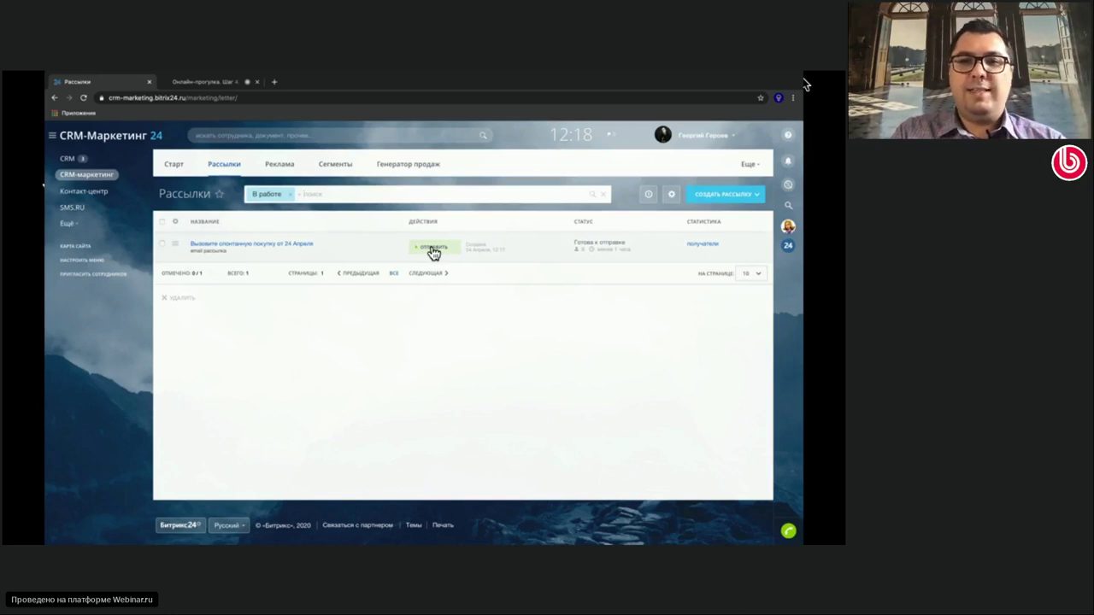
{"action": "left_click", "coordinate": [433, 249]}
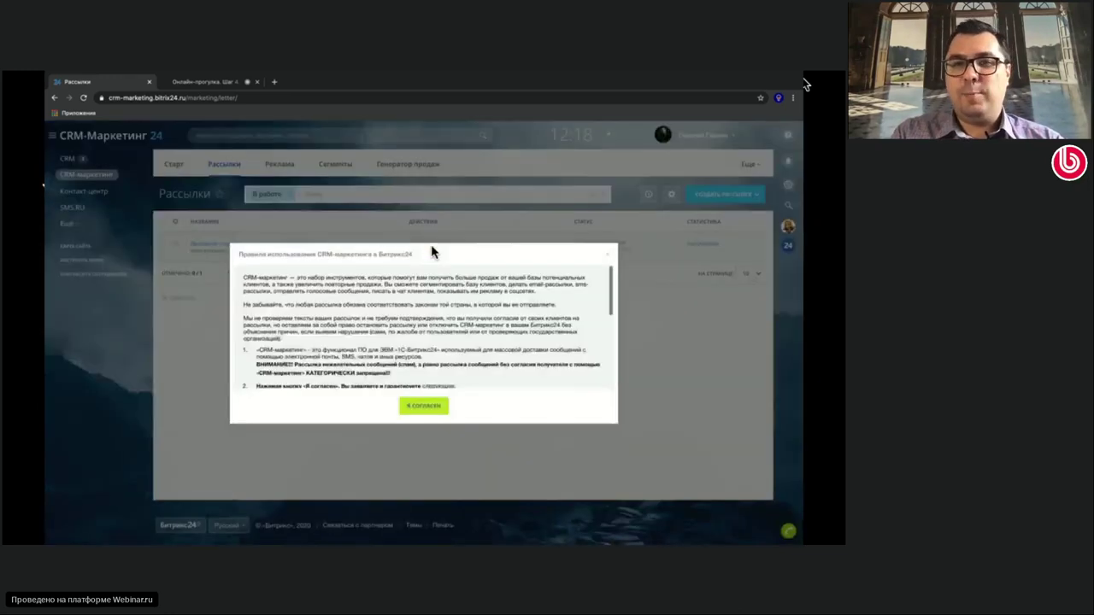
{"action": "left_click", "coordinate": [427, 410]}
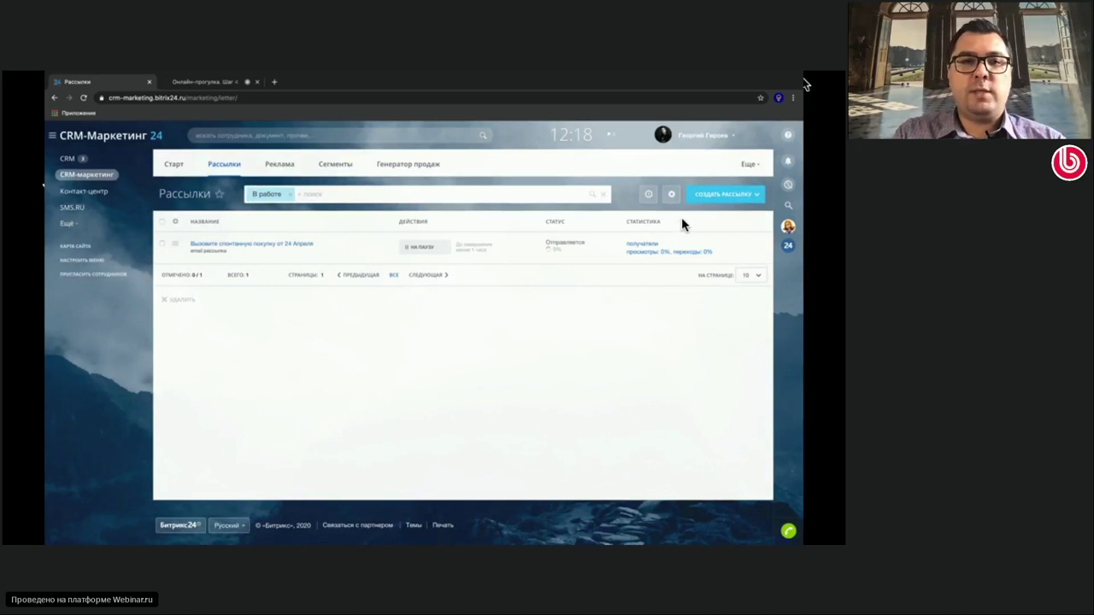
{"action": "left_click", "coordinate": [645, 246]}
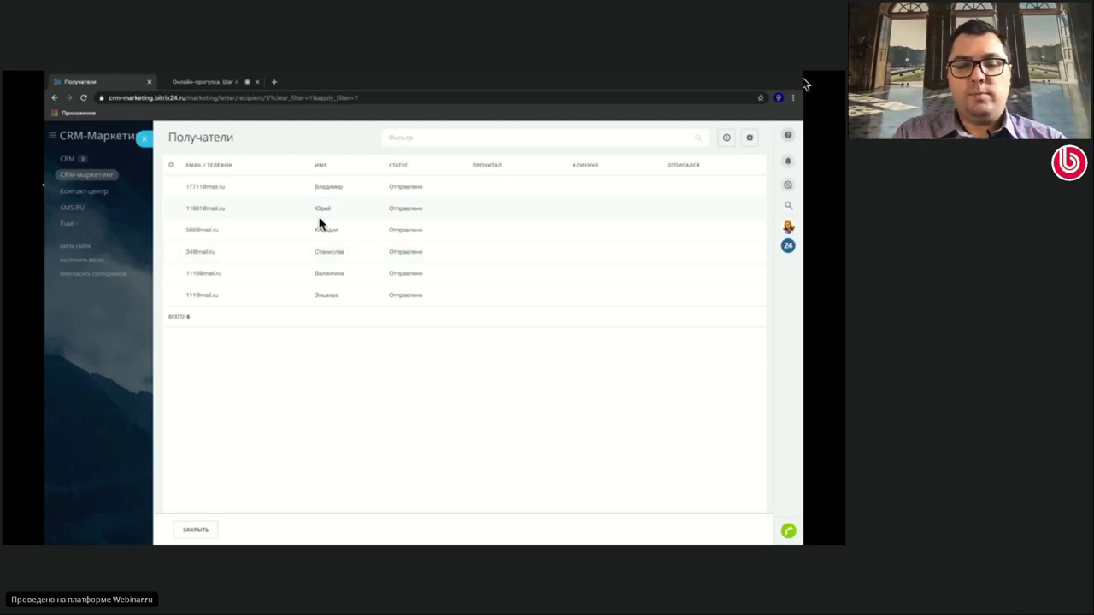
{"action": "left_click", "coordinate": [144, 139]}
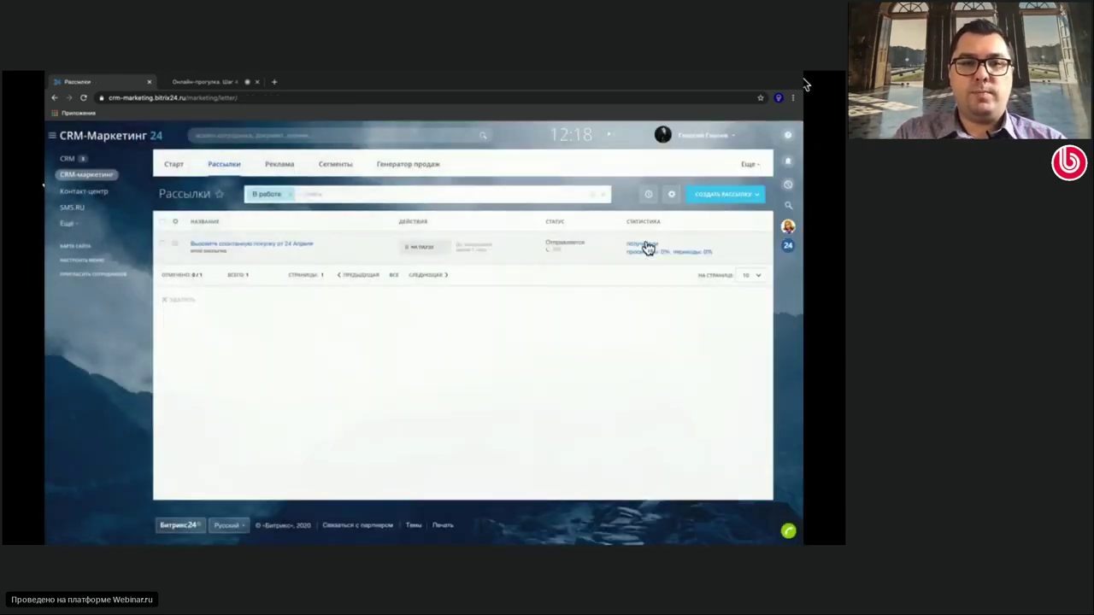
{"action": "left_click", "coordinate": [666, 253]}
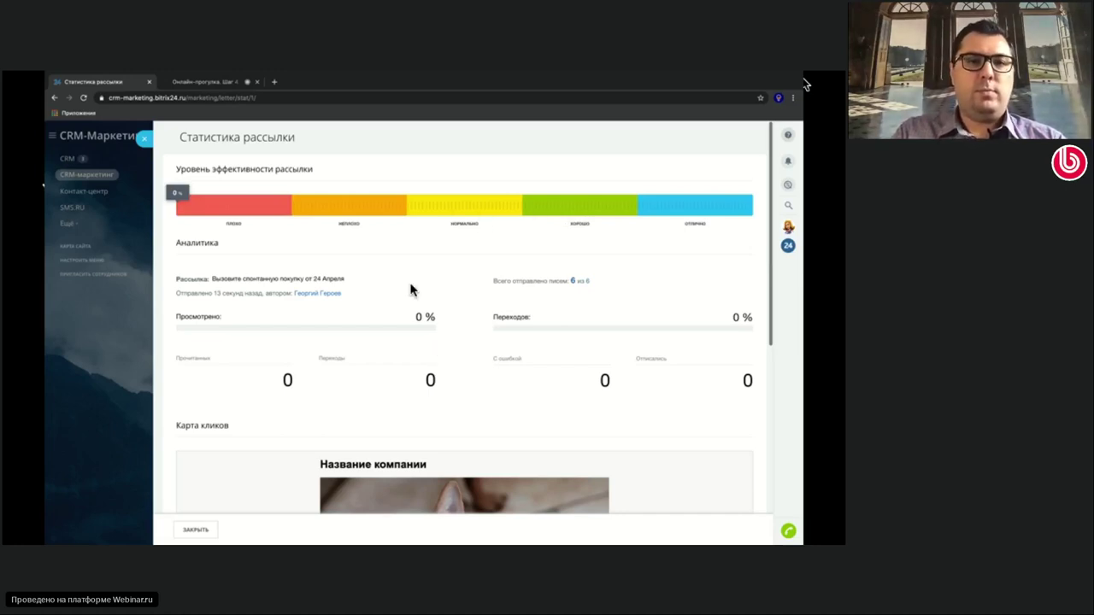
{"action": "scroll", "coordinate": [410, 291], "scroll_direction": "down", "scroll_amount": 3}
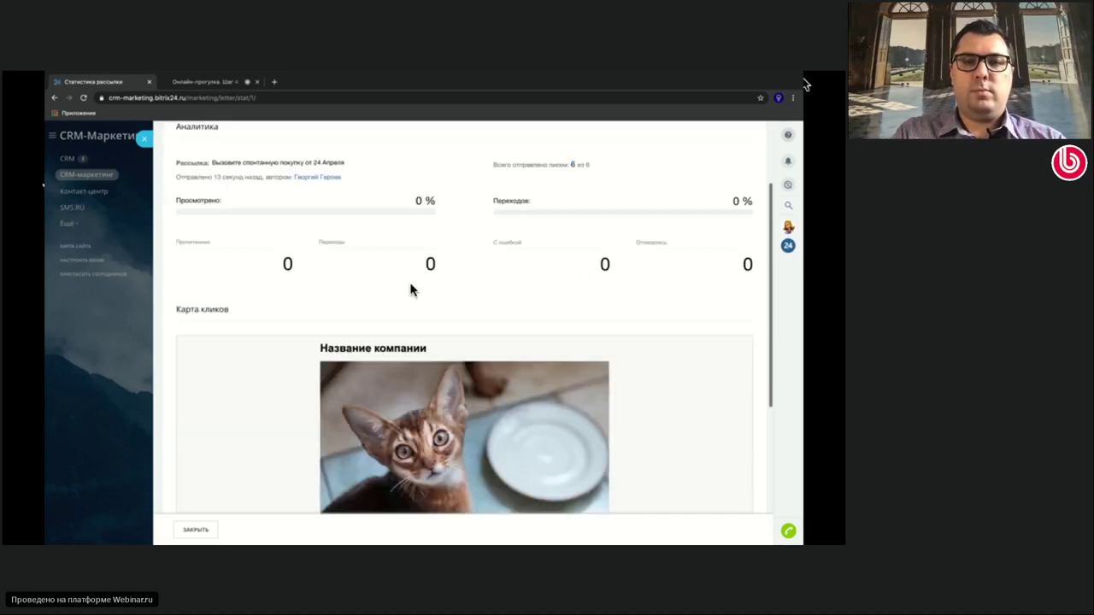
{"action": "scroll", "coordinate": [285, 233], "scroll_direction": "up", "scroll_amount": 3}
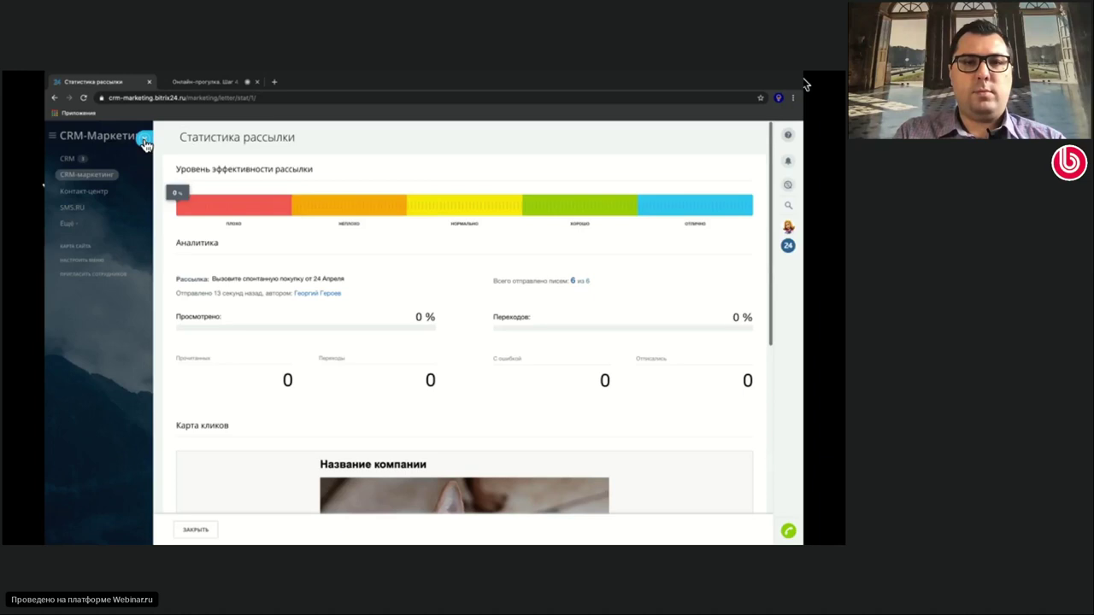
{"action": "left_click", "coordinate": [144, 141]}
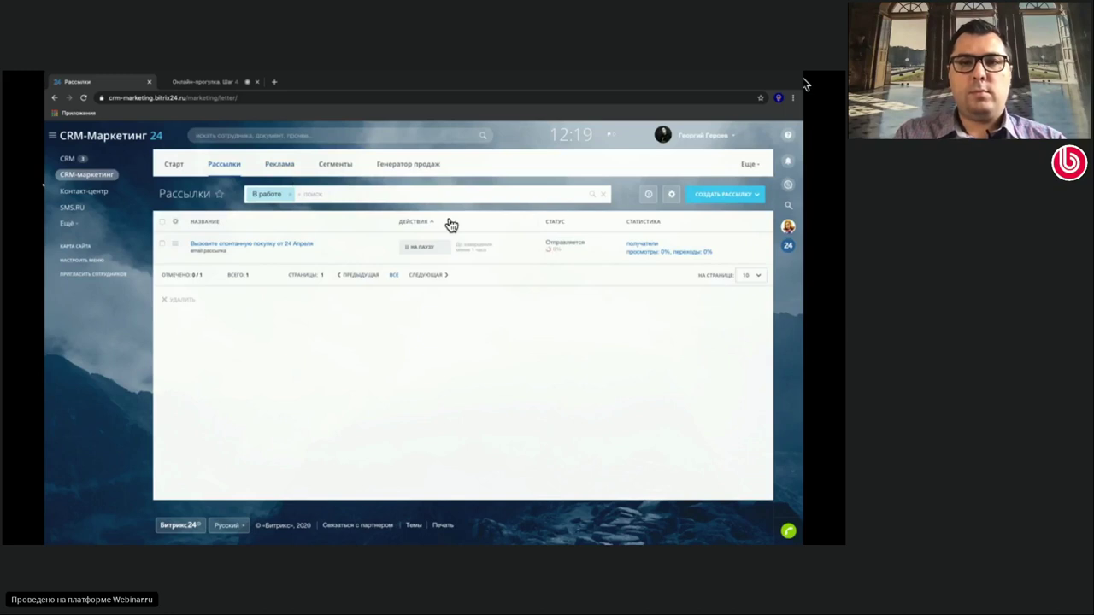
{"action": "left_click", "coordinate": [643, 247]}
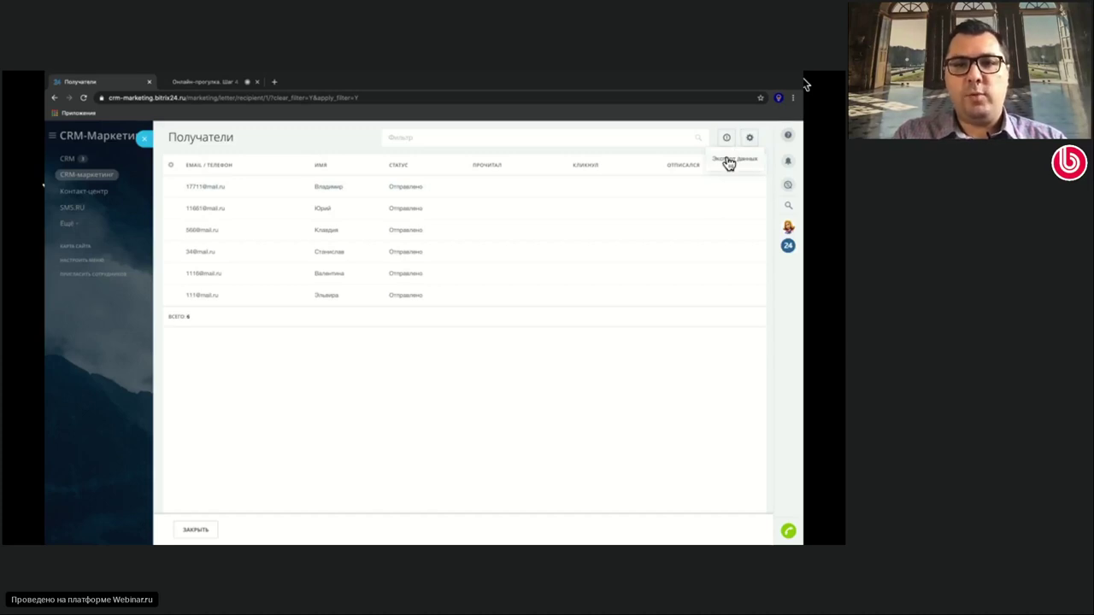
{"action": "left_click", "coordinate": [640, 144]}
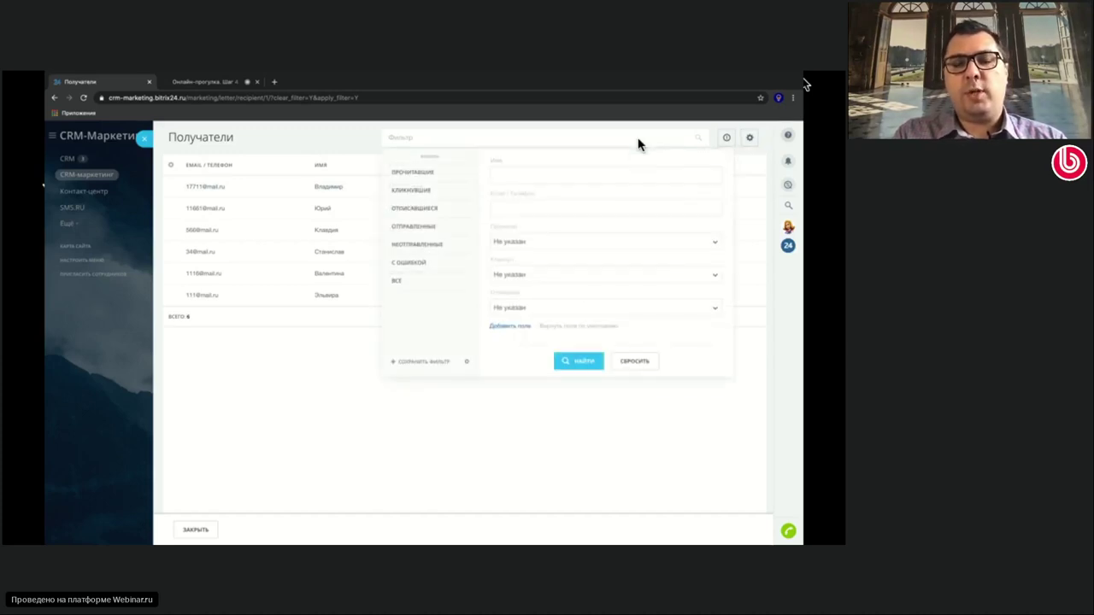
{"action": "left_click", "coordinate": [579, 243]}
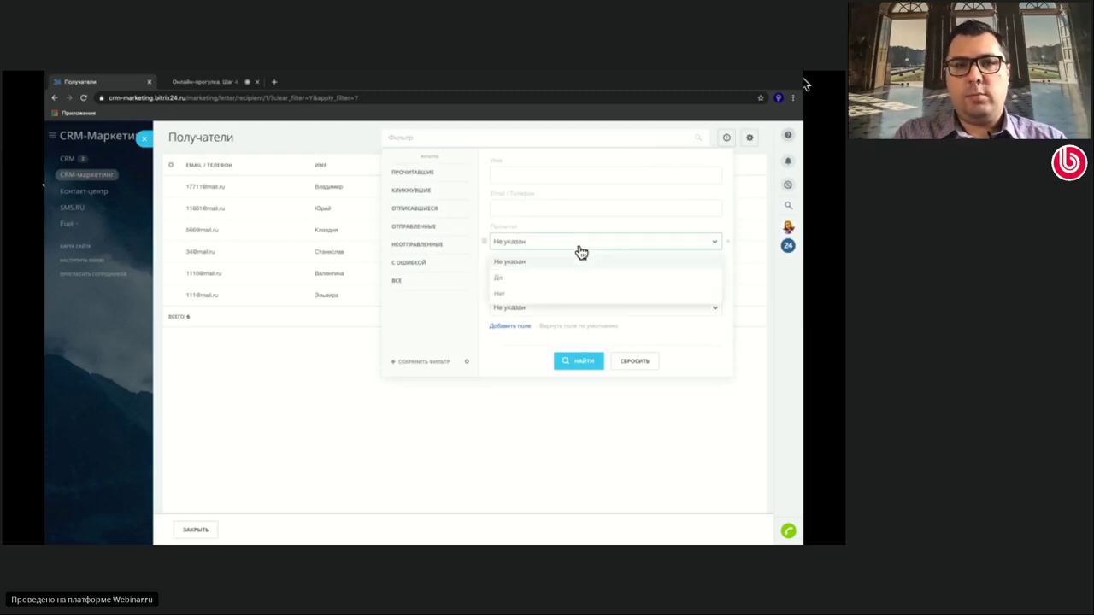
{"action": "left_click", "coordinate": [542, 279]}
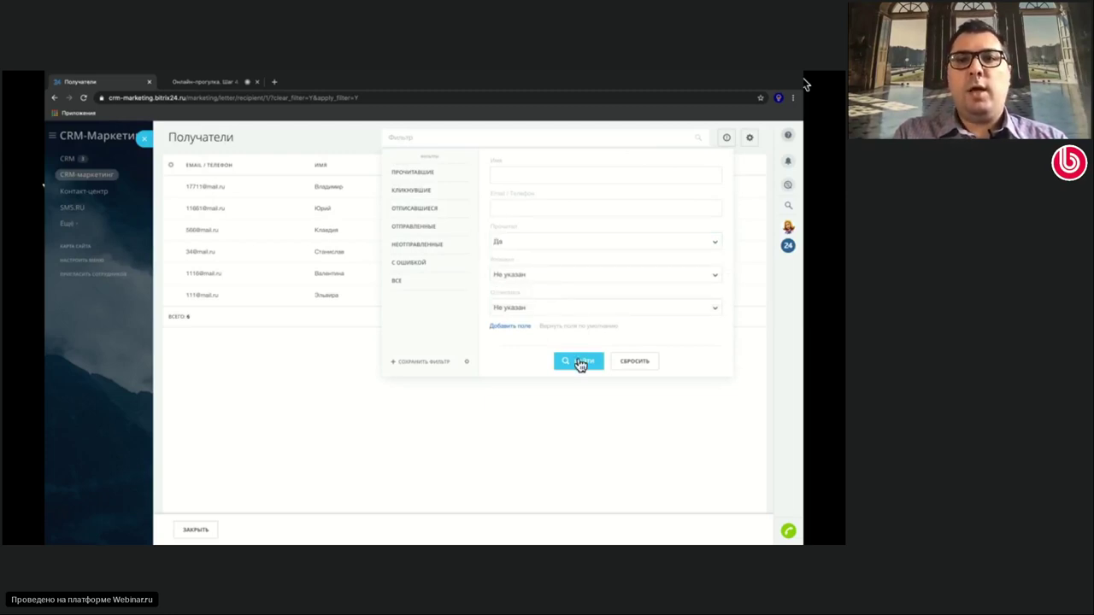
{"action": "left_click", "coordinate": [579, 361]}
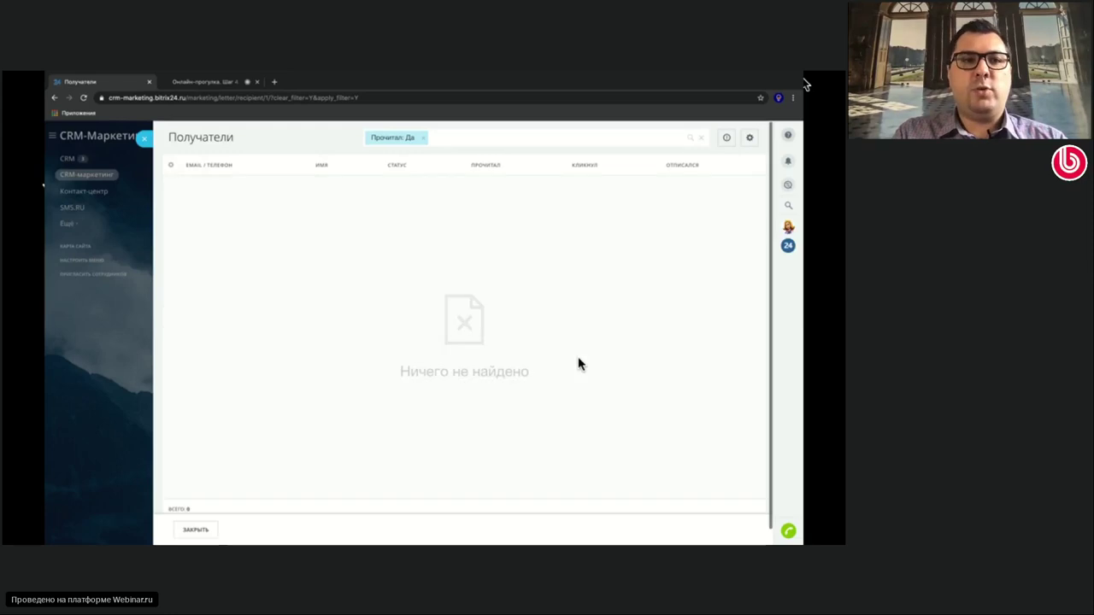
{"action": "left_click", "coordinate": [425, 139]}
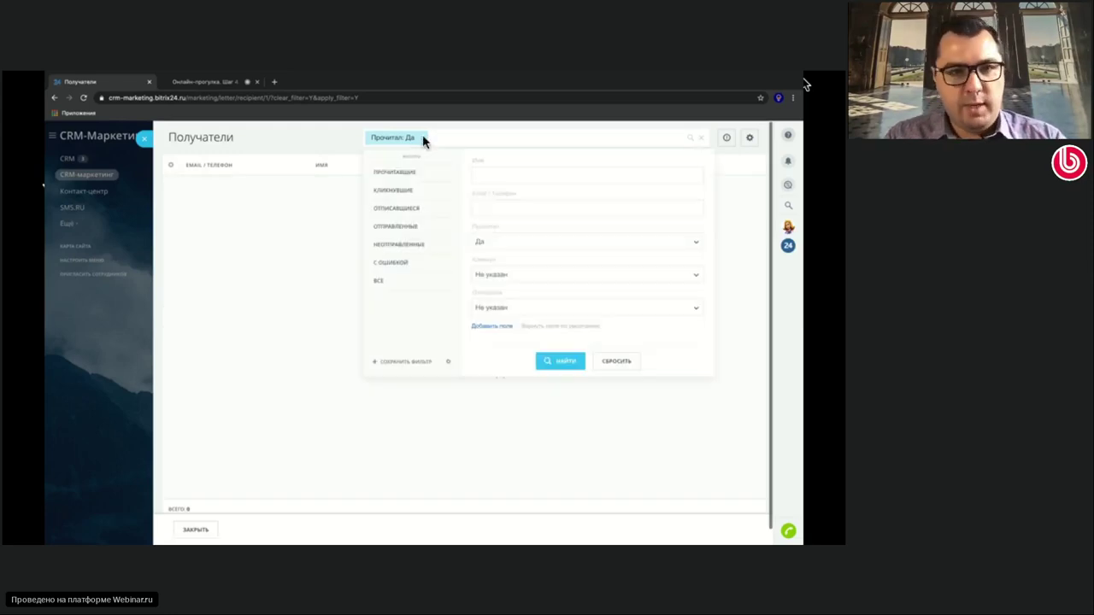
{"action": "left_click", "coordinate": [423, 136]}
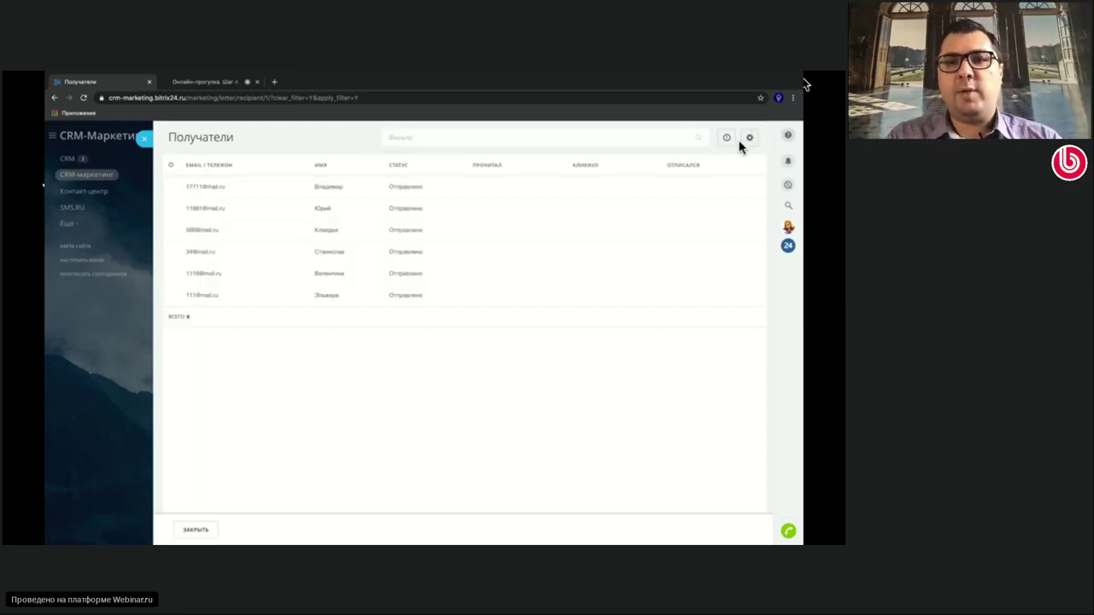
{"action": "left_click", "coordinate": [146, 139]}
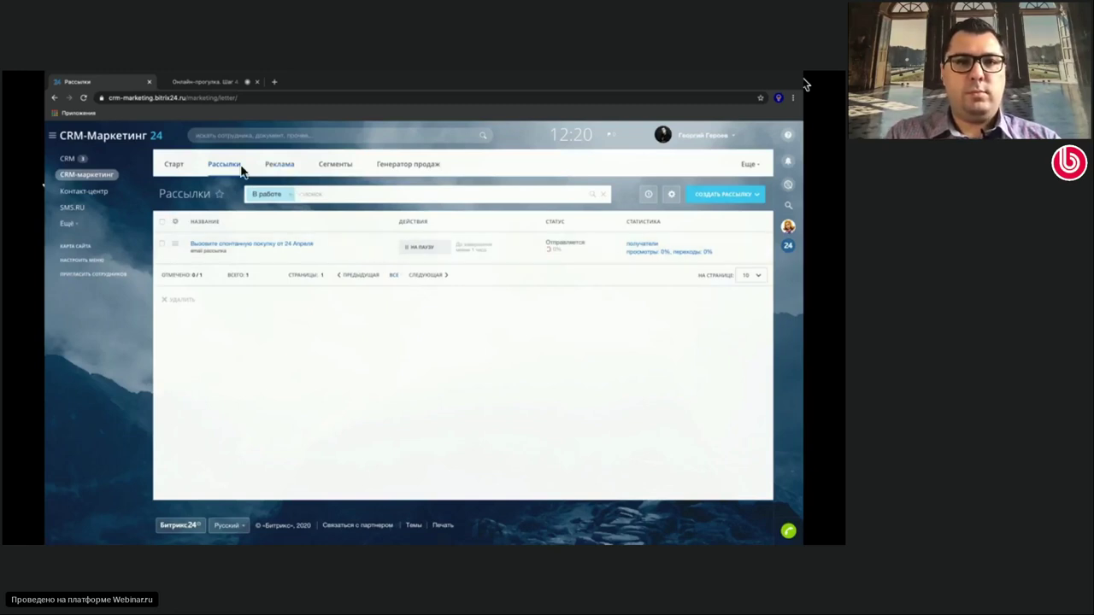
Switch to the Старт tab of CRM-Маркетинг
{"action": "left_click", "coordinate": [175, 165]}
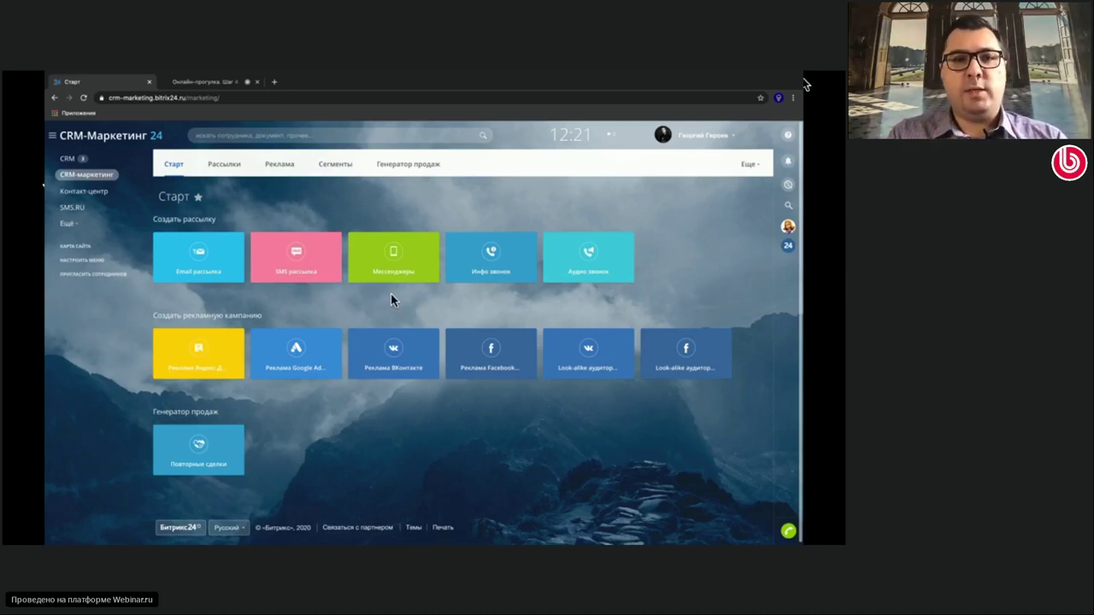
Create an SMS mailing from the spontaneous-purchase template targeting the Владельцы кошек segment
{"action": "left_click", "coordinate": [296, 254]}
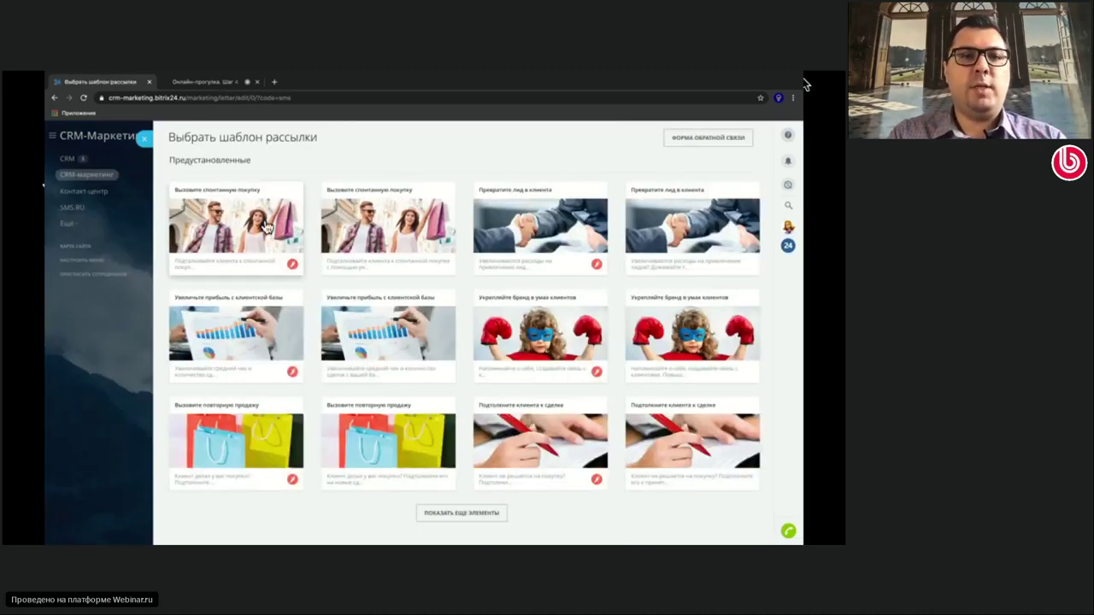
{"action": "left_click", "coordinate": [264, 218]}
{"action": "left_click", "coordinate": [255, 189]}
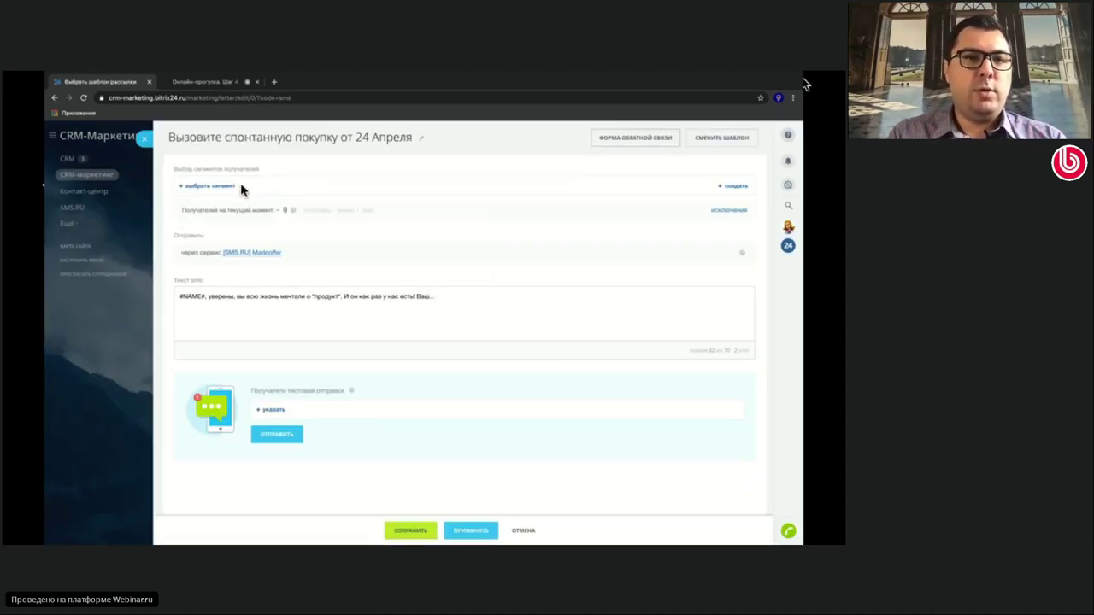
{"action": "left_click", "coordinate": [223, 186]}
{"action": "left_click", "coordinate": [212, 233]}
{"action": "left_click", "coordinate": [499, 233]}
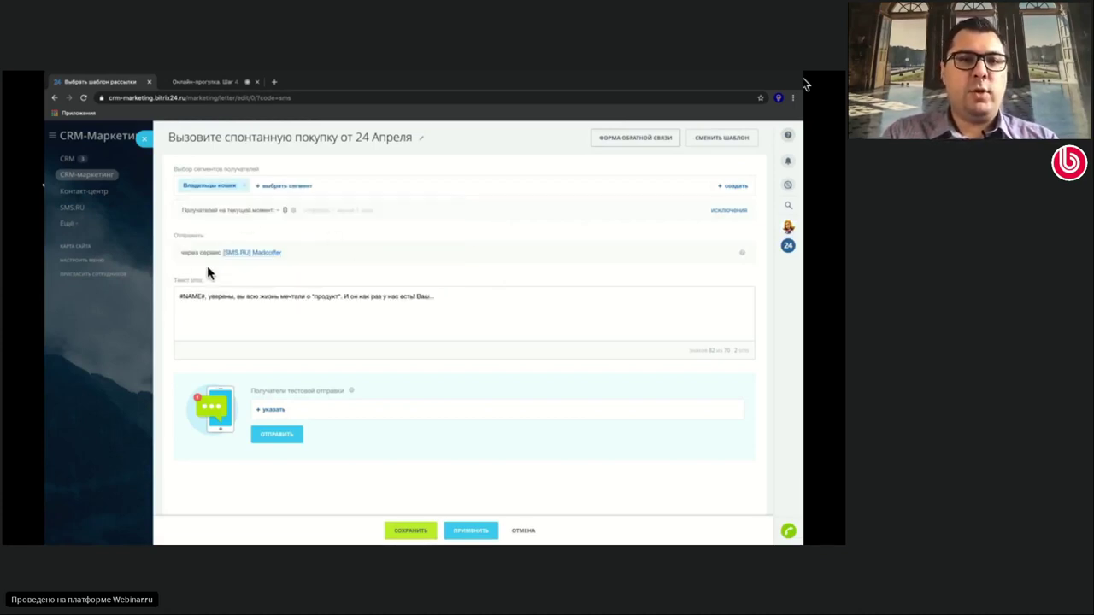
Keep [SMS.RU] Madcoffer as sender, highlight #NAME# in the text, and close the SMS form
{"action": "left_click", "coordinate": [262, 254]}
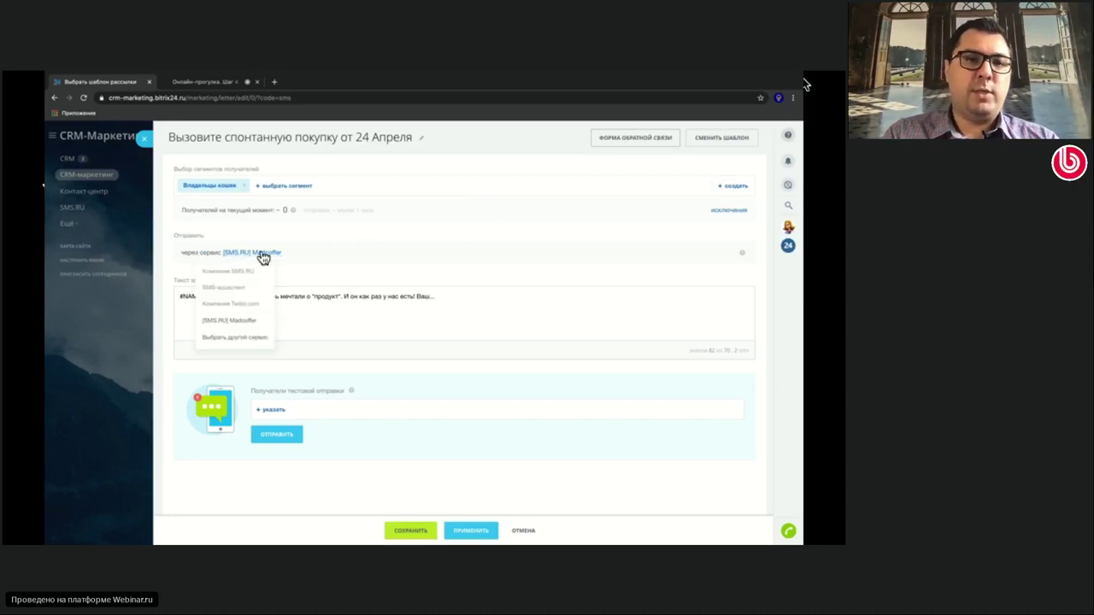
{"action": "left_click", "coordinate": [239, 322]}
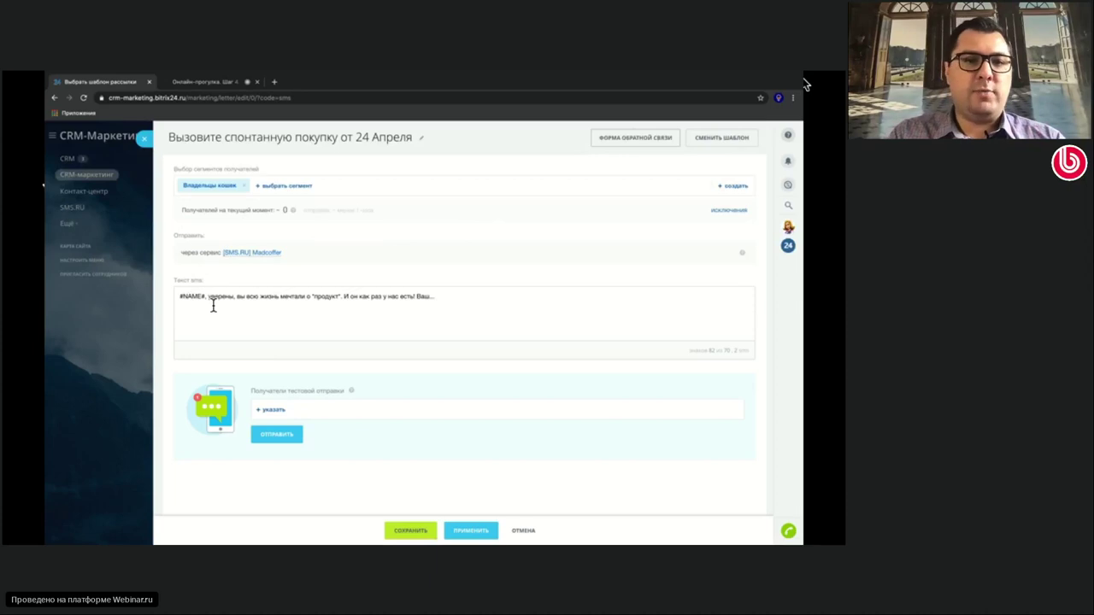
{"action": "left_click_drag", "start_coordinate": [204, 297], "coordinate": [160, 300]}
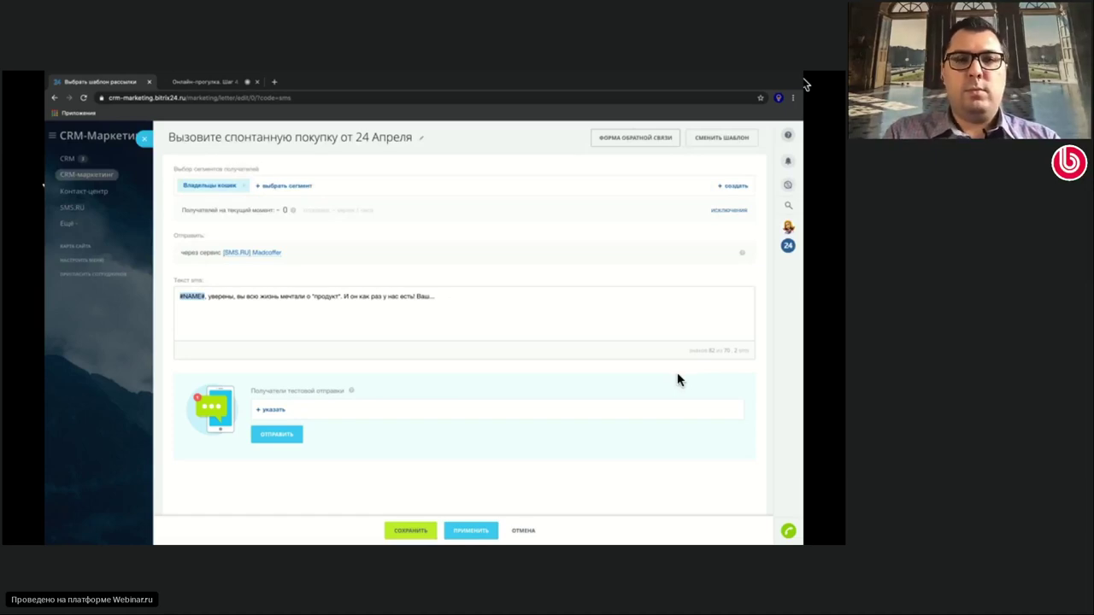
{"action": "left_click", "coordinate": [146, 138]}
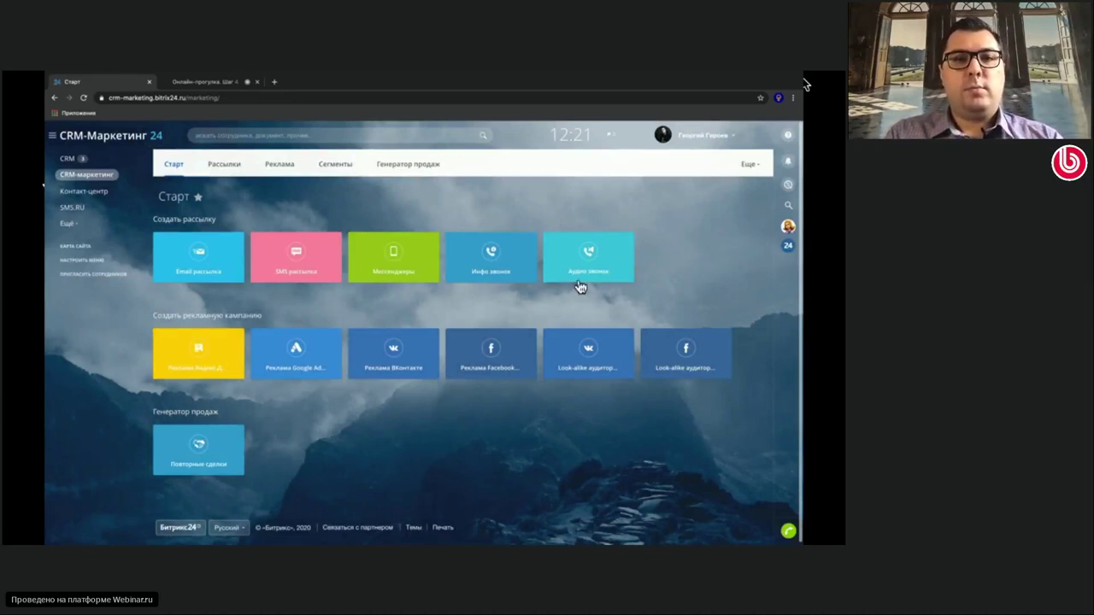
{"action": "left_click", "coordinate": [390, 274]}
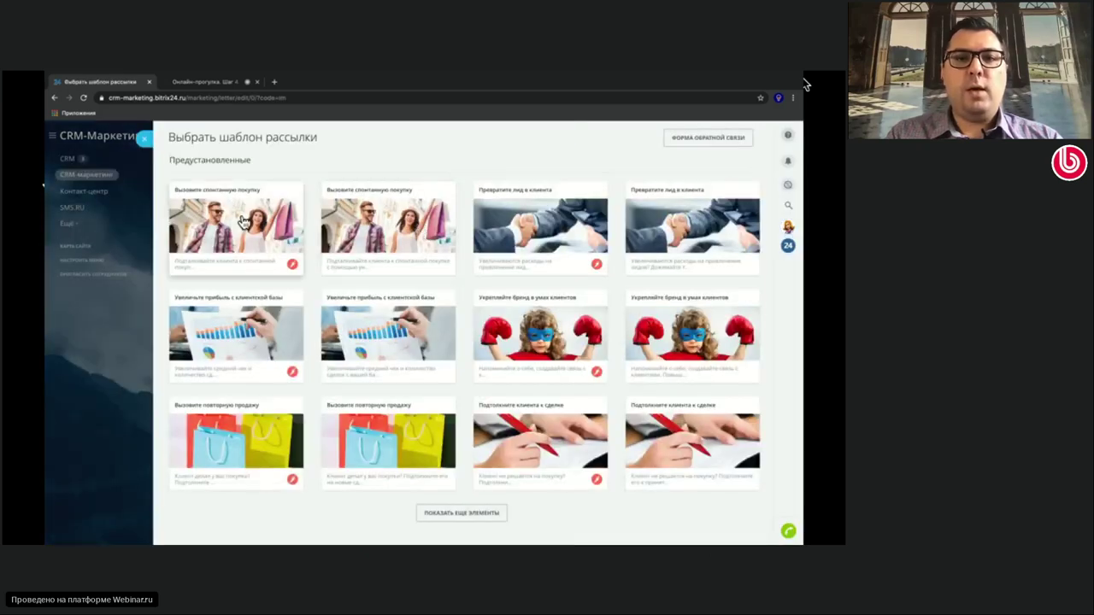
{"action": "left_click", "coordinate": [241, 220]}
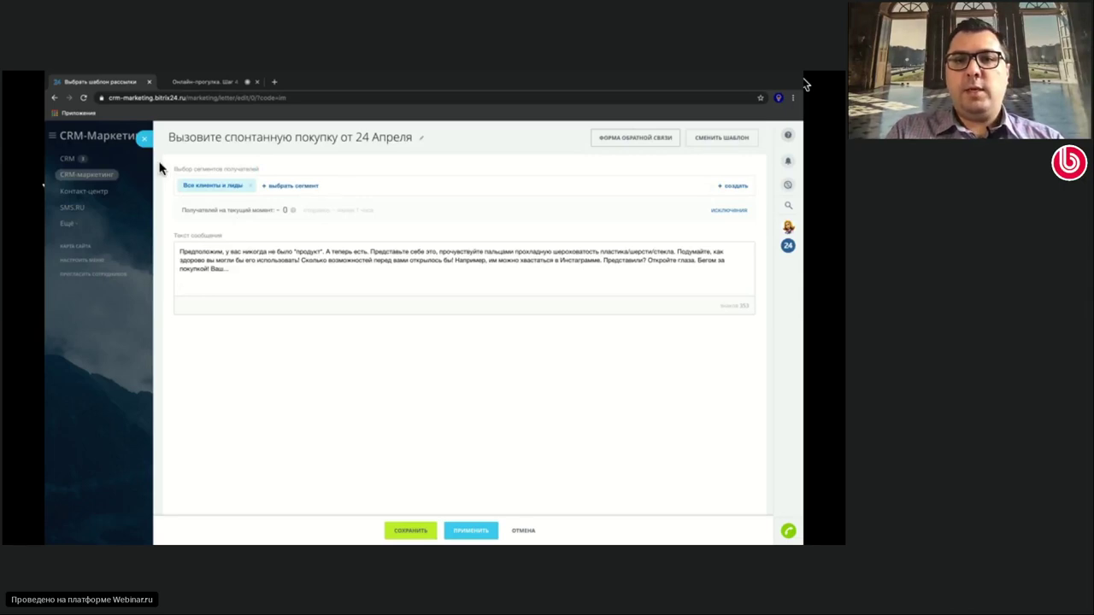
{"action": "left_click", "coordinate": [145, 139]}
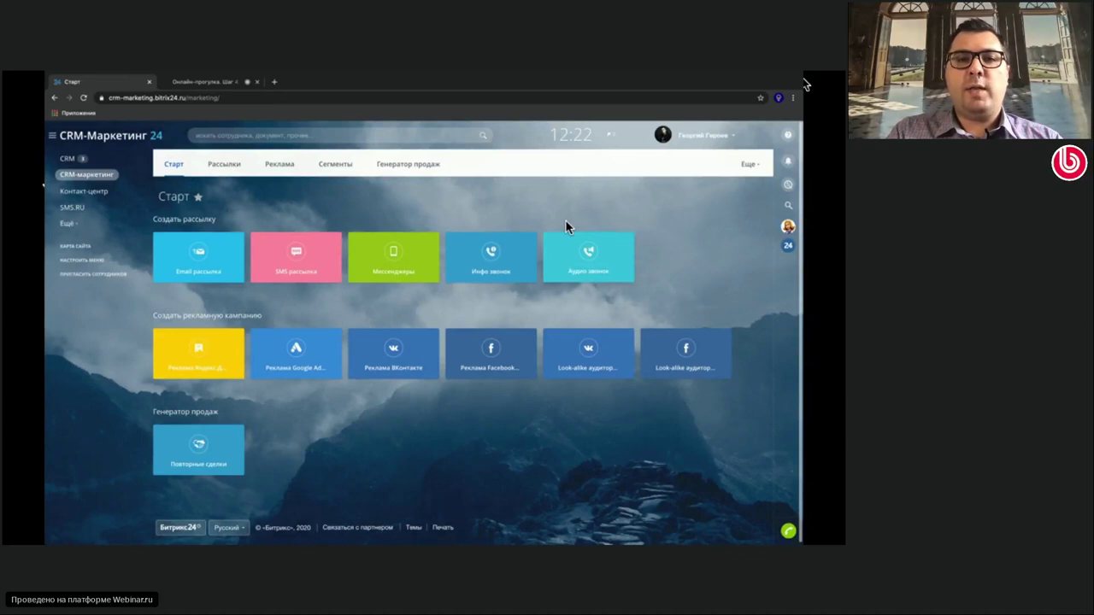
Create an Инфо звонок campaign from the Вызовите спонтанную покупку template and select its spoken text
{"action": "left_click", "coordinate": [514, 253]}
{"action": "left_click", "coordinate": [271, 224]}
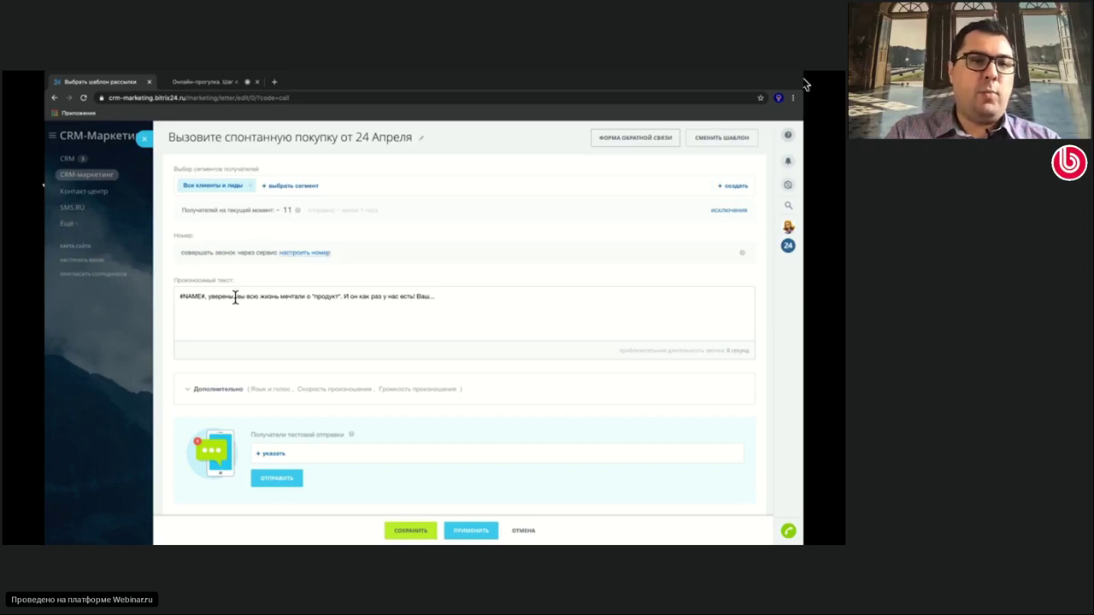
{"action": "left_click_drag", "start_coordinate": [442, 296], "coordinate": [176, 290]}
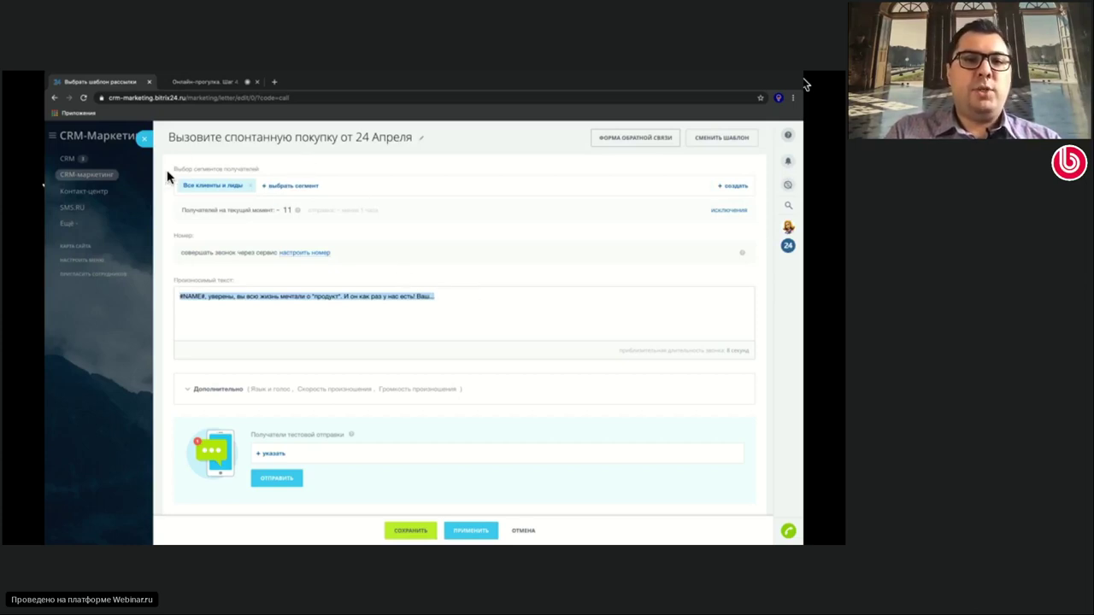
{"action": "left_click", "coordinate": [449, 287]}
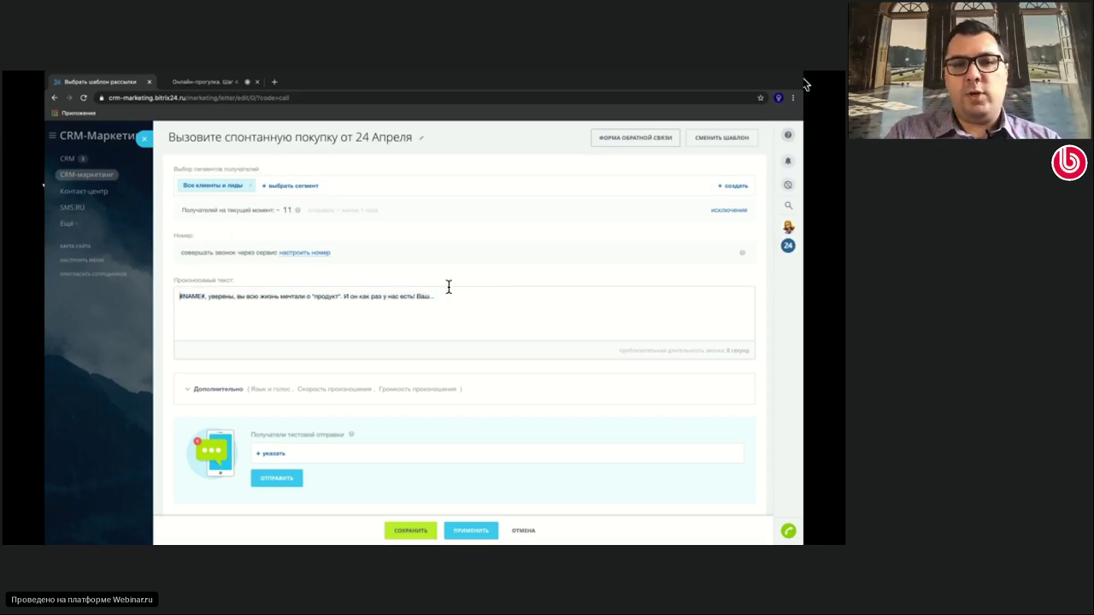
{"action": "left_click_drag", "start_coordinate": [454, 300], "coordinate": [130, 286]}
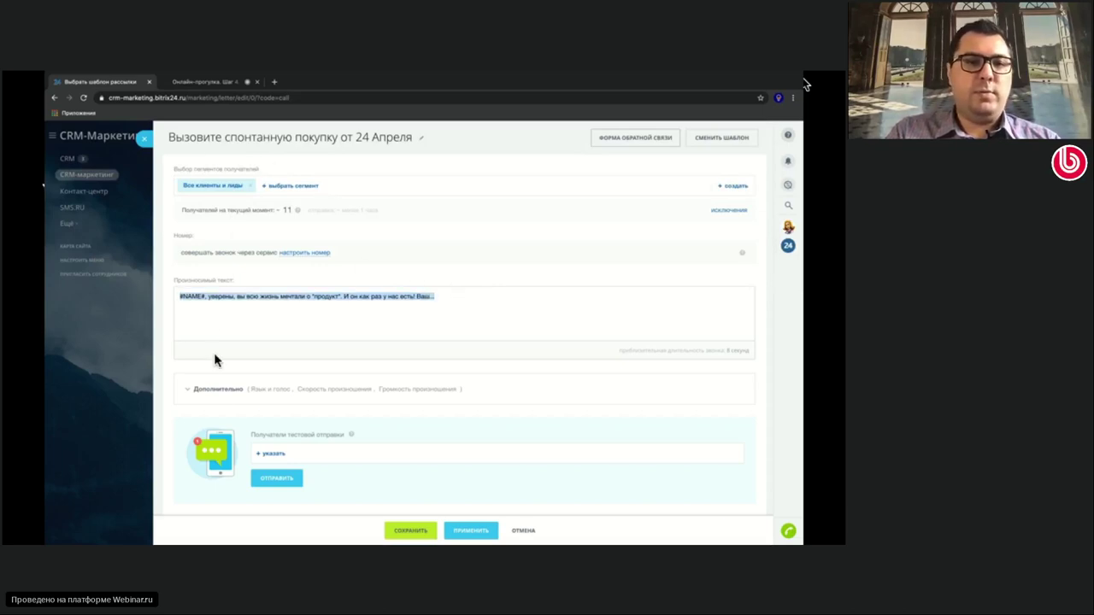
Expand Дополнительно to review voice, speed and volume settings, then close the form
{"action": "left_click", "coordinate": [218, 390]}
{"action": "scroll", "coordinate": [327, 381], "scroll_direction": "down", "scroll_amount": 3}
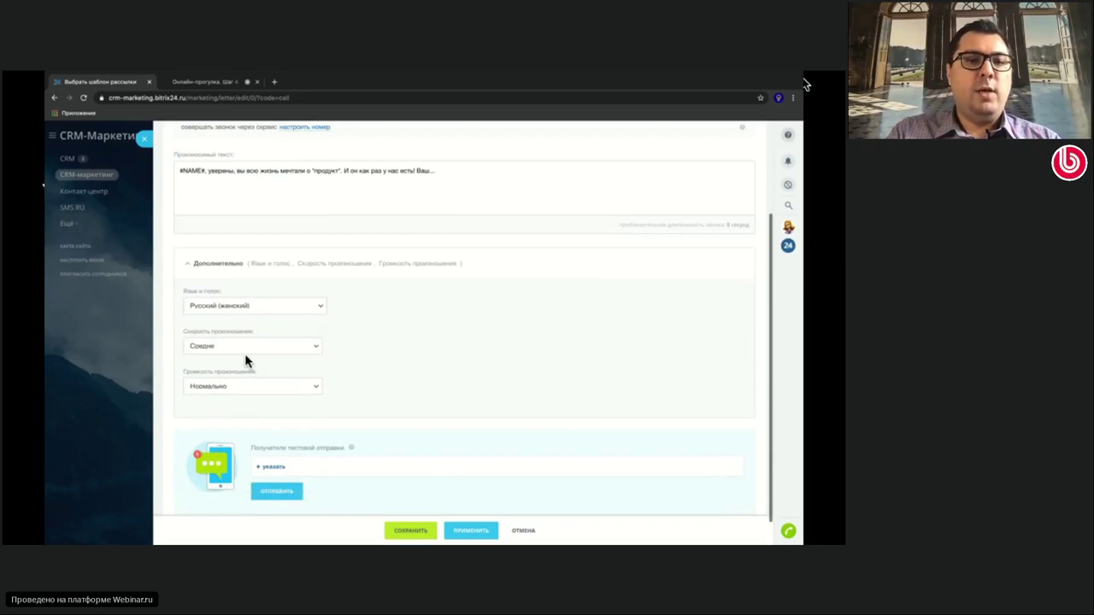
{"action": "left_click", "coordinate": [296, 383]}
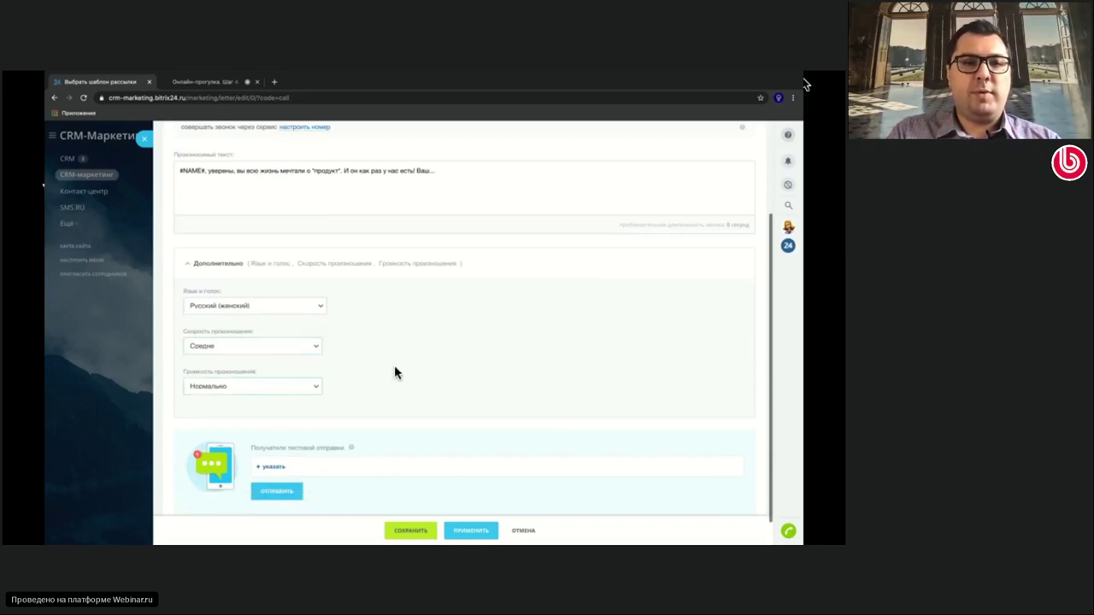
{"action": "scroll", "coordinate": [419, 347], "scroll_direction": "up", "scroll_amount": 3}
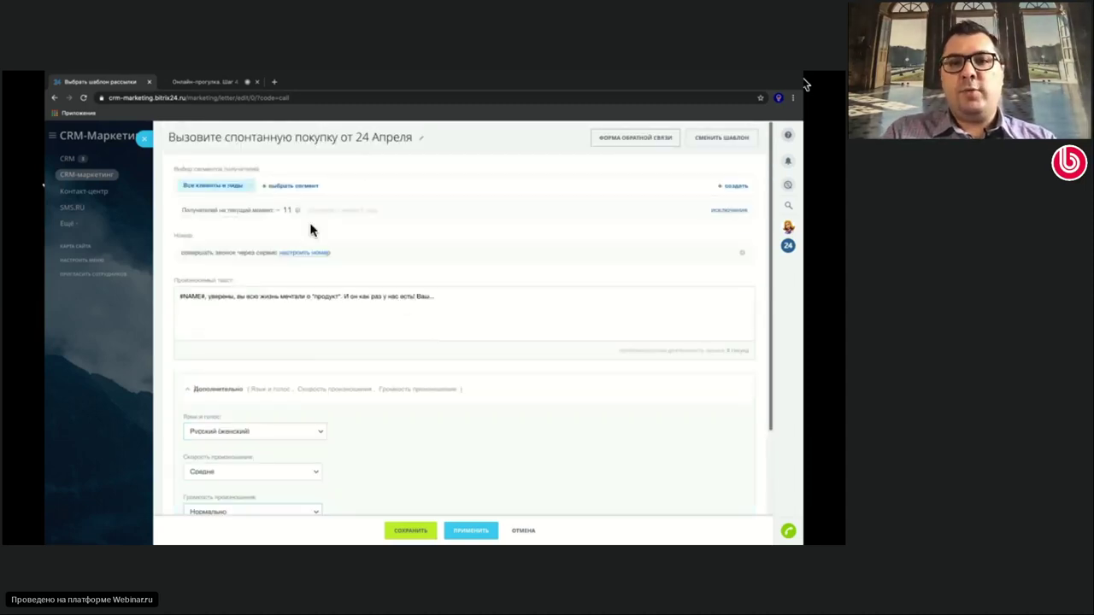
{"action": "left_click", "coordinate": [143, 142]}
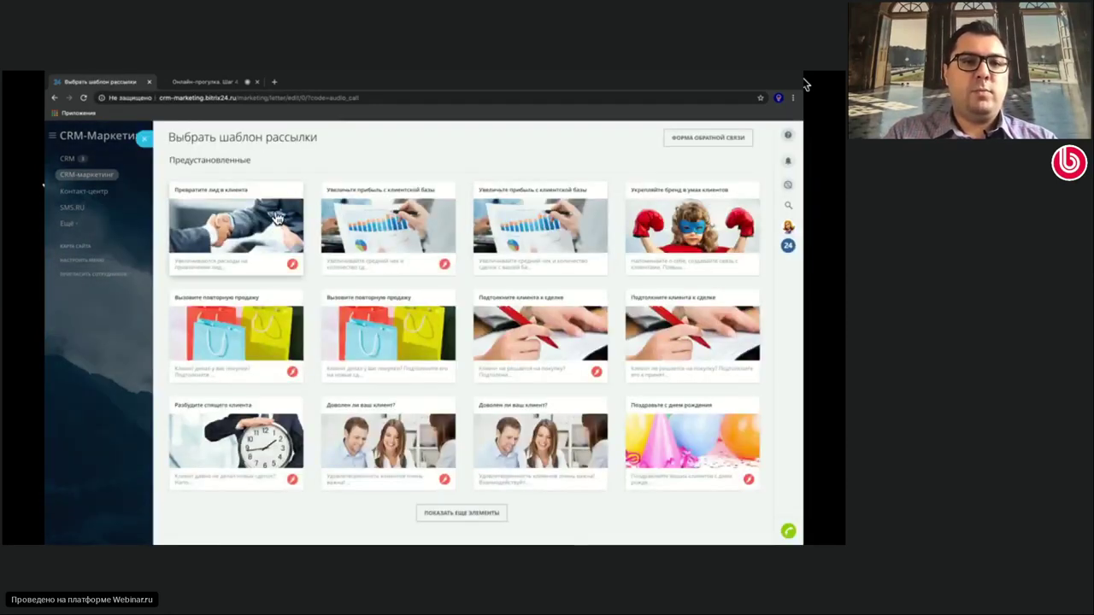
Start the 'Превратите лид в клиента' audio-call from a template, play its sample recording, and close it
{"action": "left_click", "coordinate": [603, 262]}
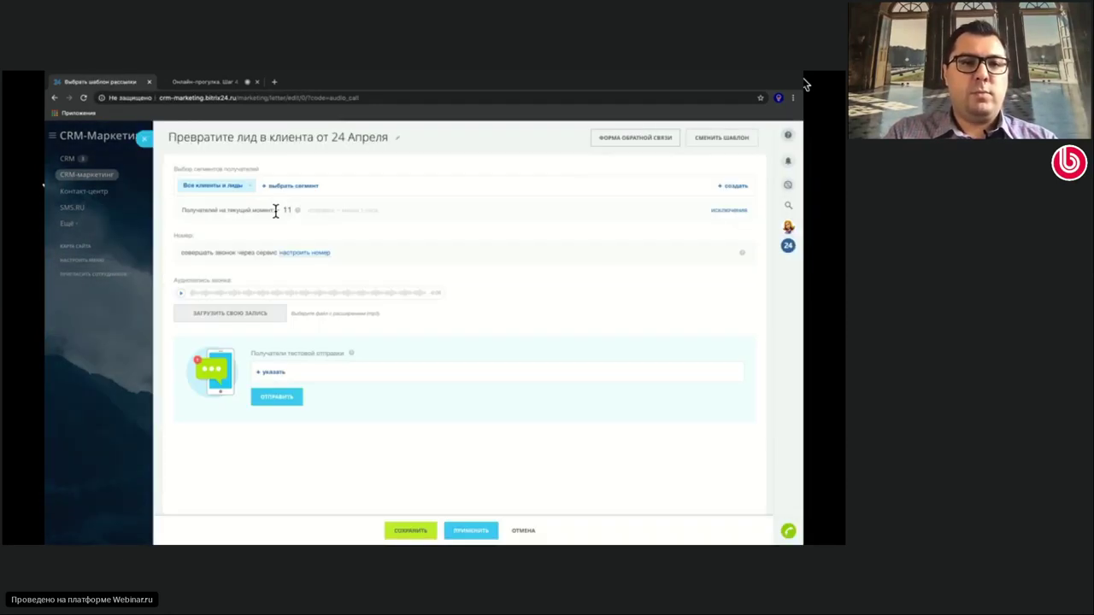
{"action": "left_click", "coordinate": [180, 293]}
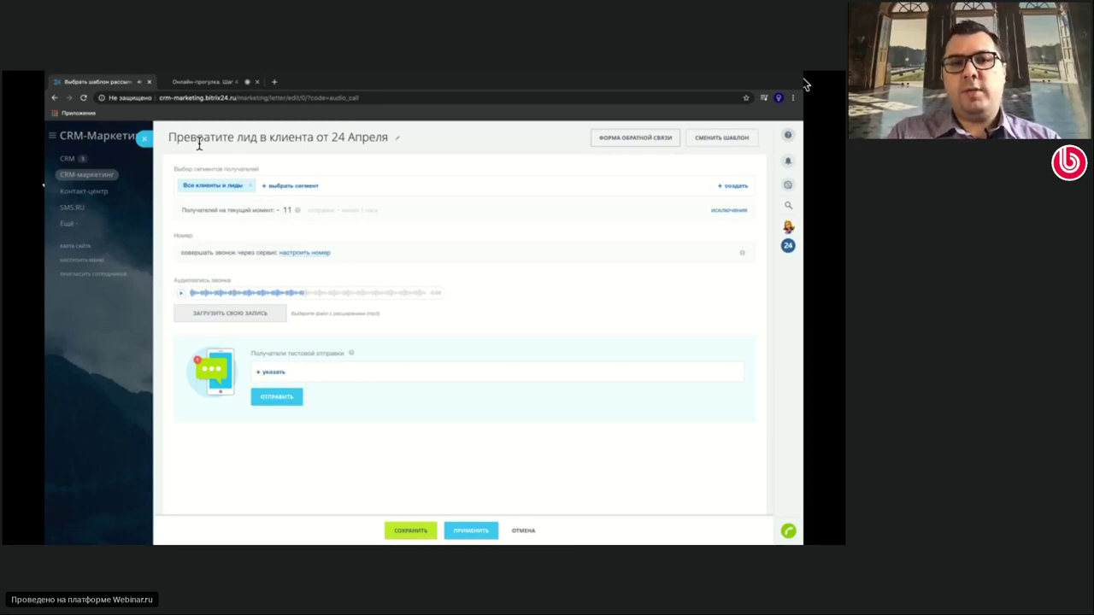
{"action": "left_click", "coordinate": [146, 142]}
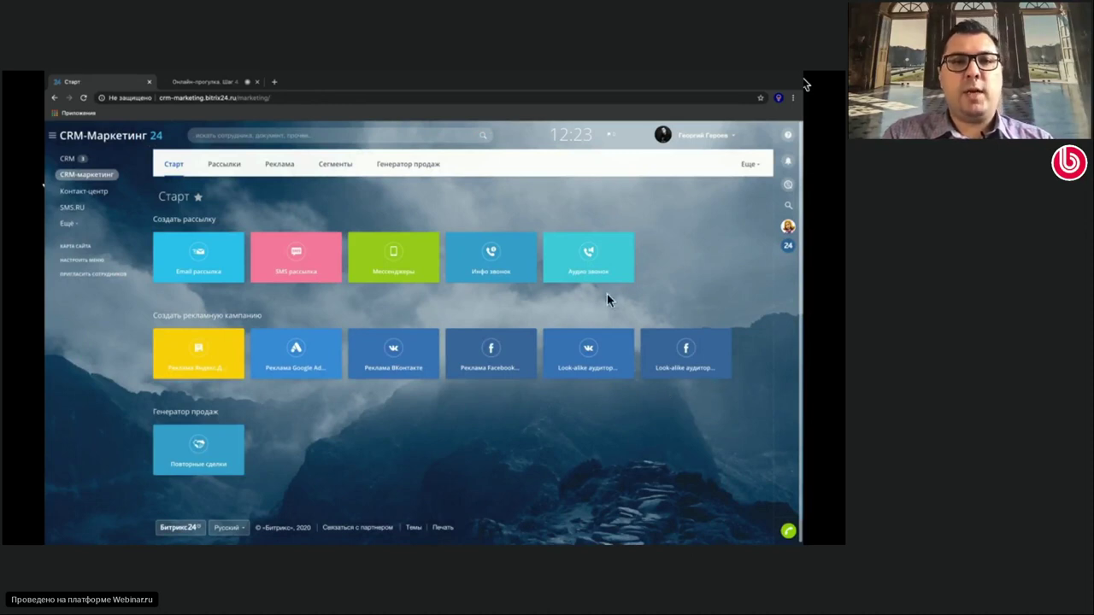
Create the 'Реклама ВКонтакте от 24 Апреля' ad campaign and begin connecting a VKontakte ad account
{"action": "left_click", "coordinate": [416, 362]}
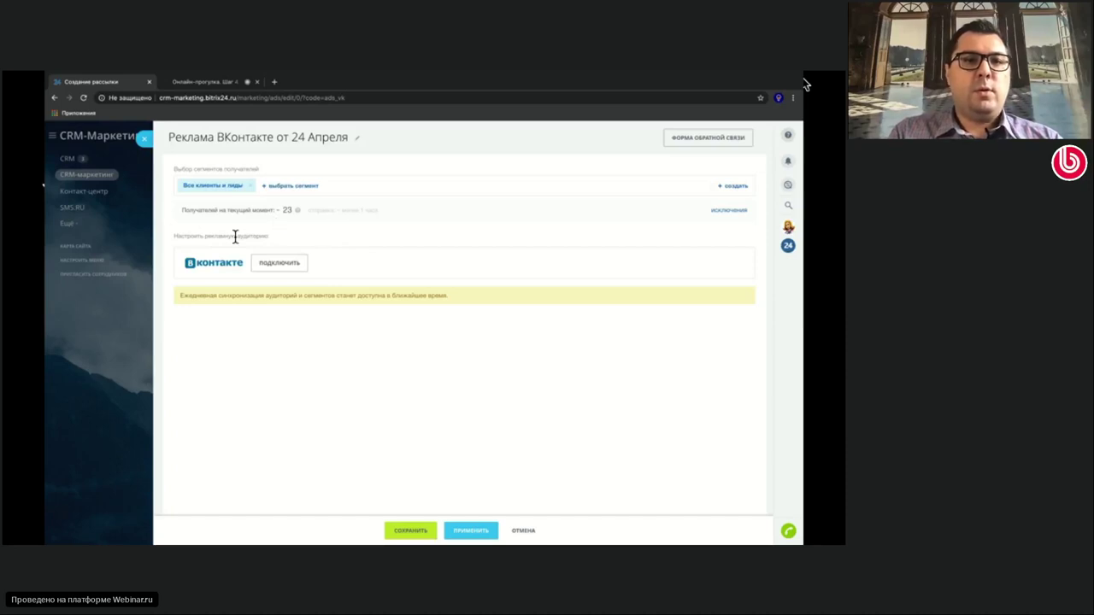
{"action": "left_click", "coordinate": [276, 265]}
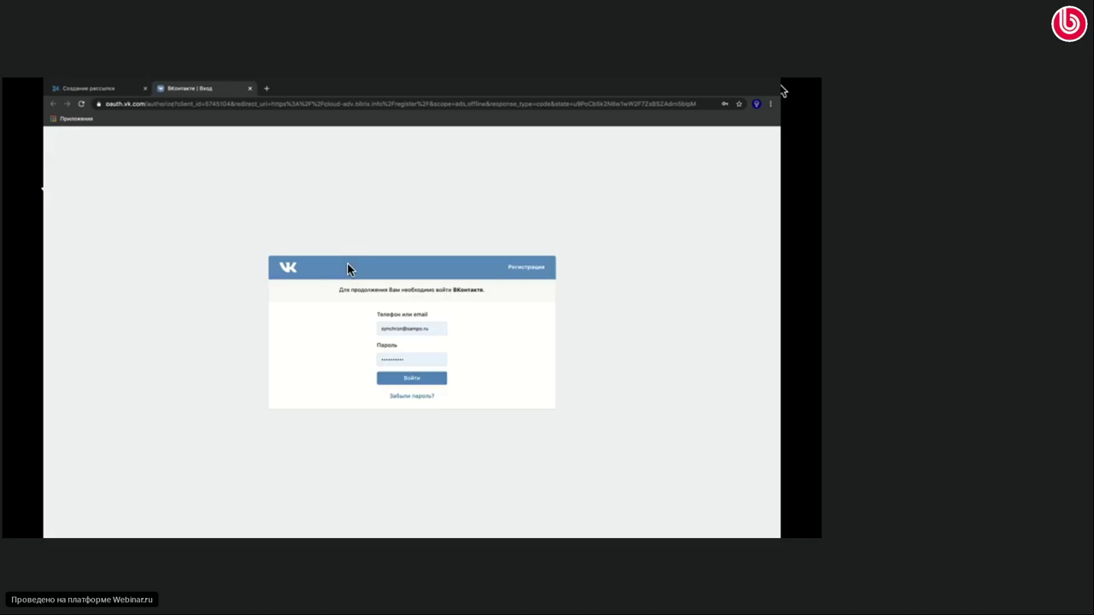
Sign in to VKontakte with the saved account to link an ad cabinet
{"action": "left_click", "coordinate": [415, 379]}
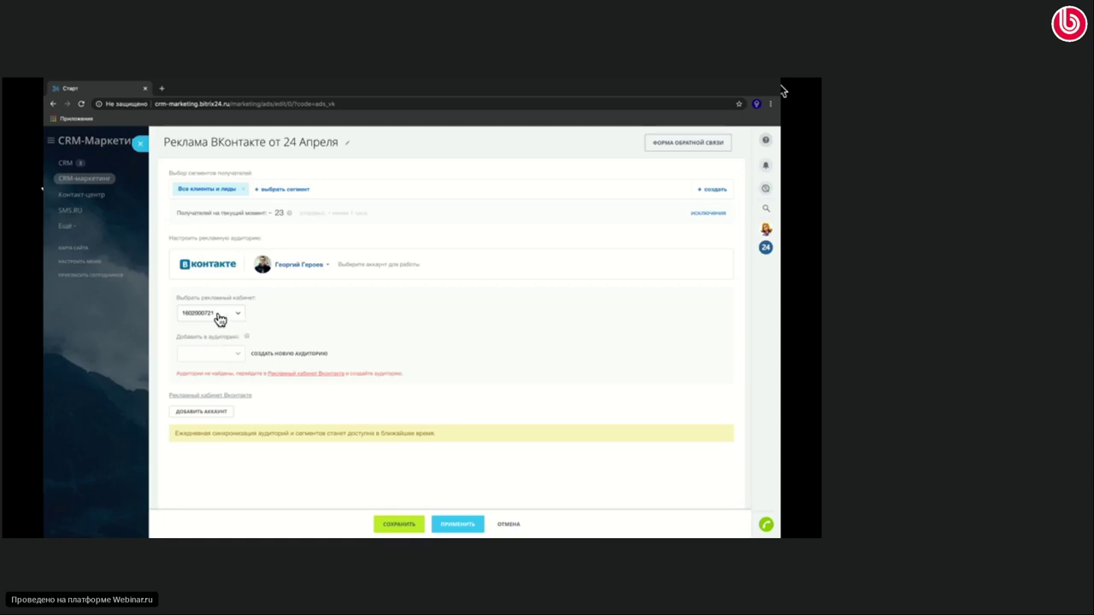
Begin a new ad audience, cancel it, and close the VKontakte ad campaign form
{"action": "left_click", "coordinate": [287, 354]}
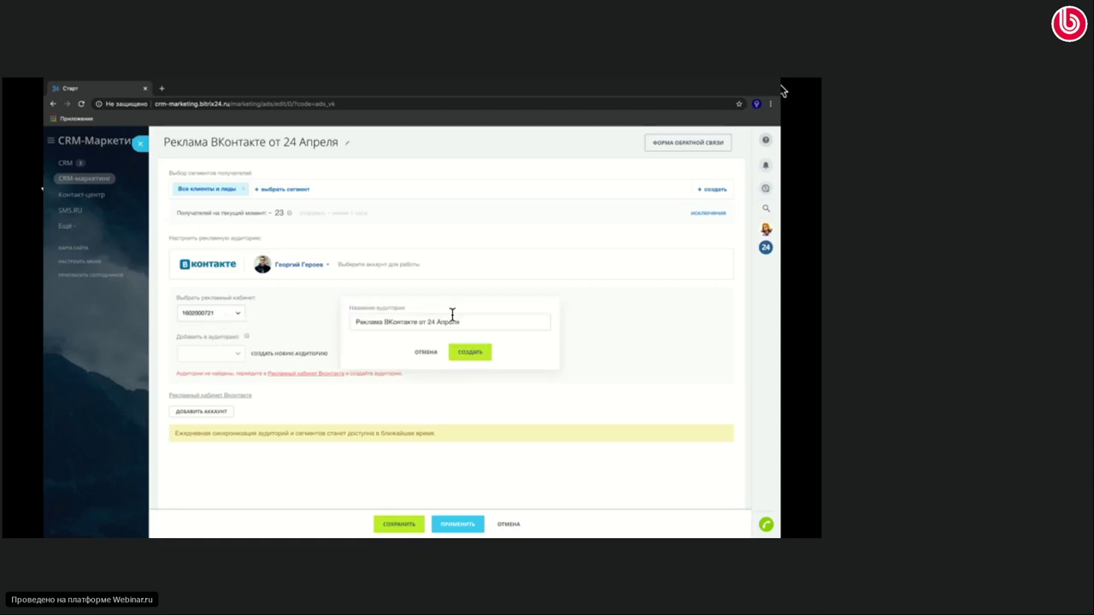
{"action": "left_click_drag", "start_coordinate": [459, 327], "coordinate": [416, 359]}
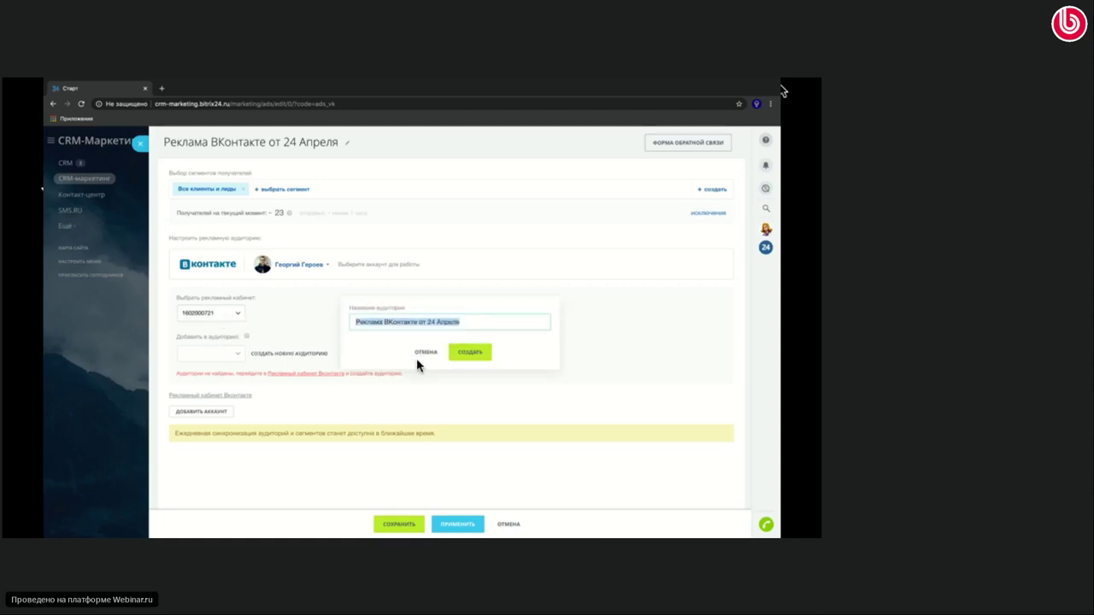
{"action": "left_click", "coordinate": [423, 352]}
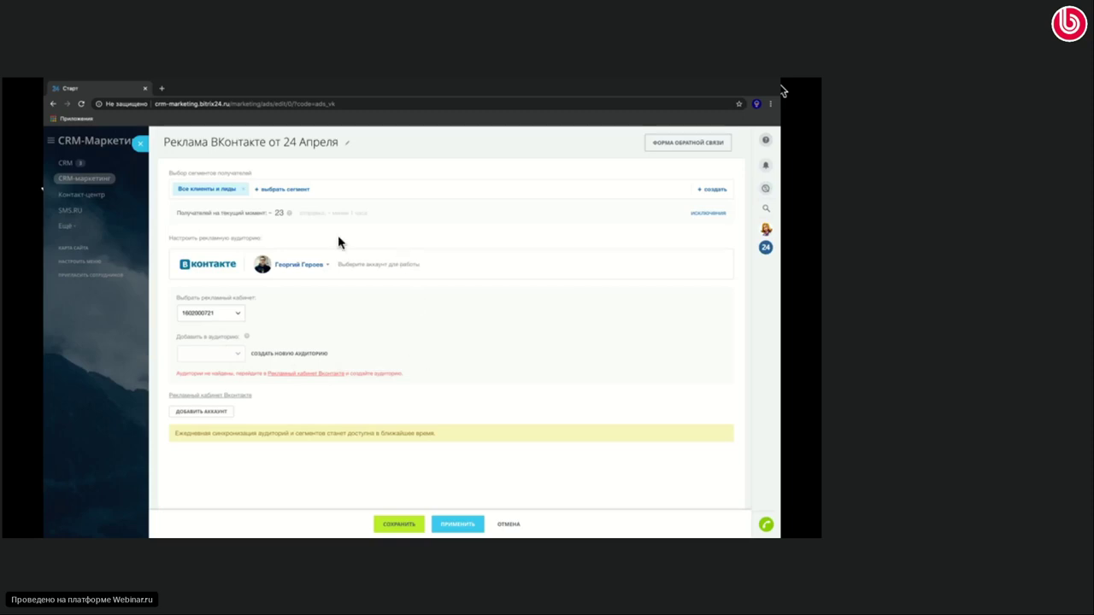
{"action": "left_click", "coordinate": [141, 145]}
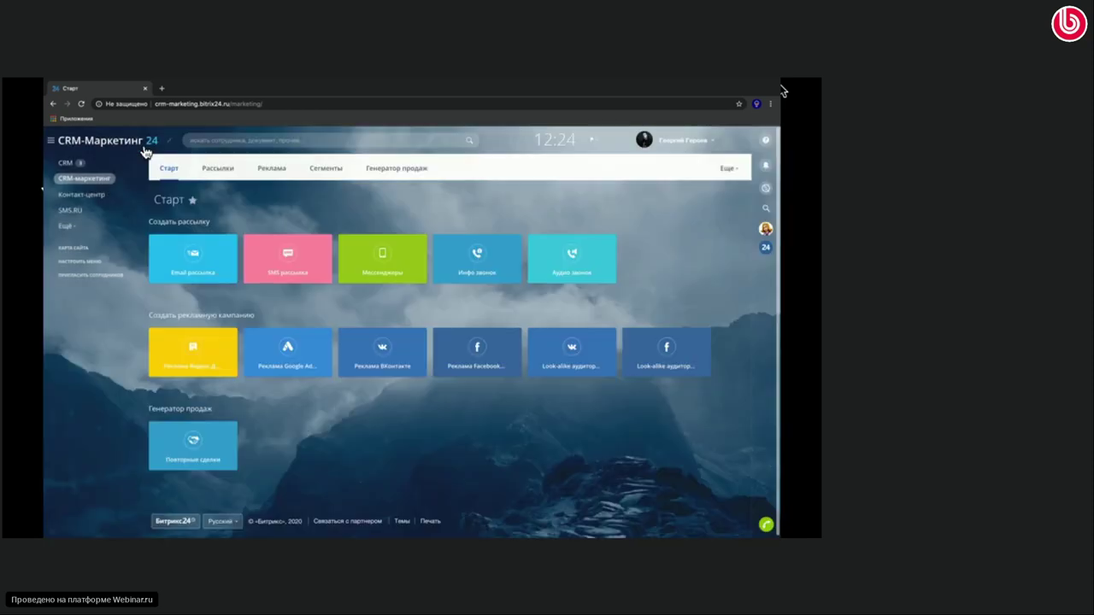